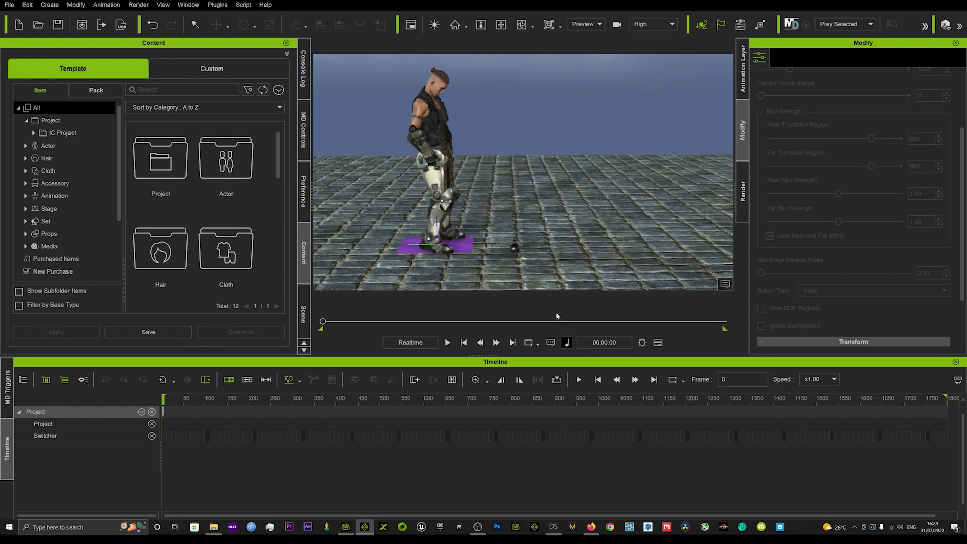
Examine the grenade on the ground up close and the full character standing beside it.
{"action": "scroll", "coordinate": [519, 255], "scroll_direction": "up", "scroll_amount": 10}
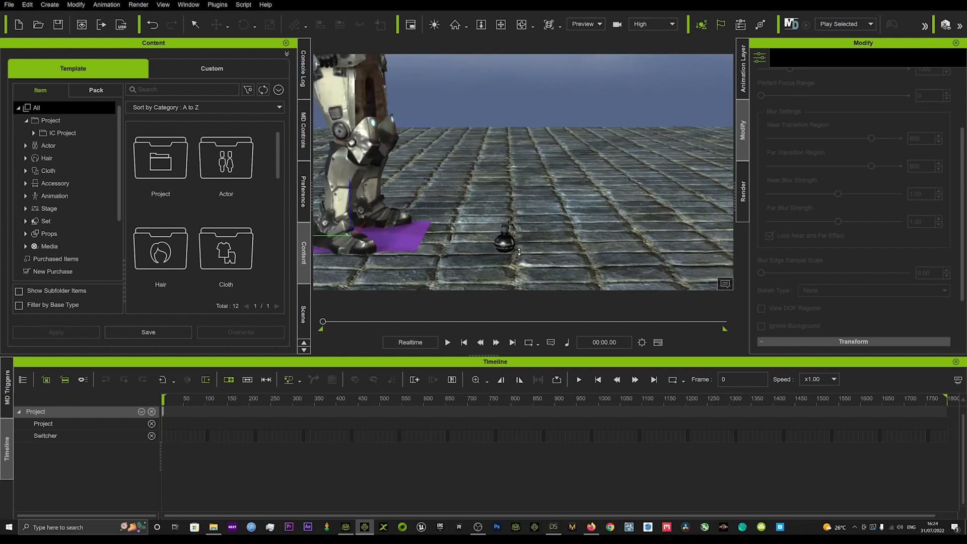
{"action": "scroll", "coordinate": [519, 252], "scroll_direction": "up", "scroll_amount": 10}
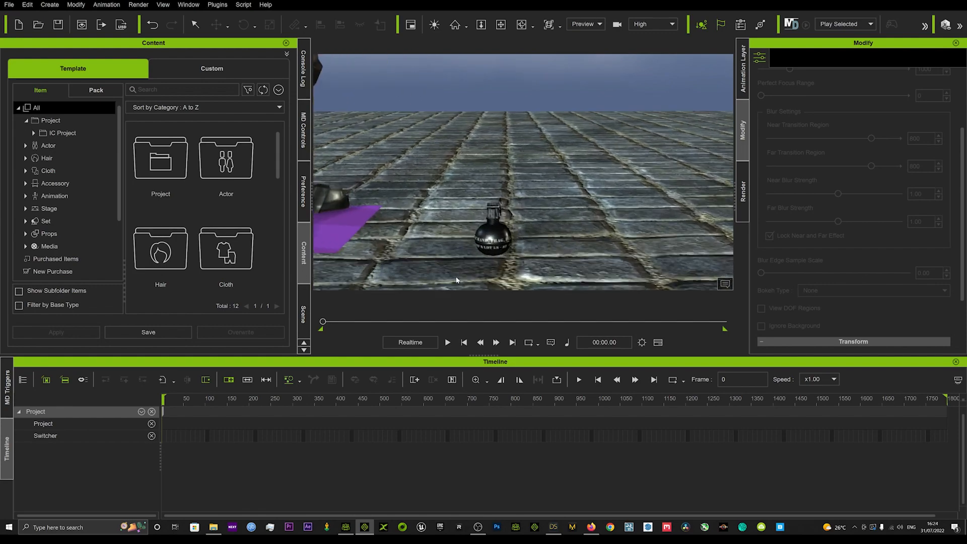
{"action": "middle_click_drag", "start_coordinate": [509, 202], "coordinate": [516, 180]}
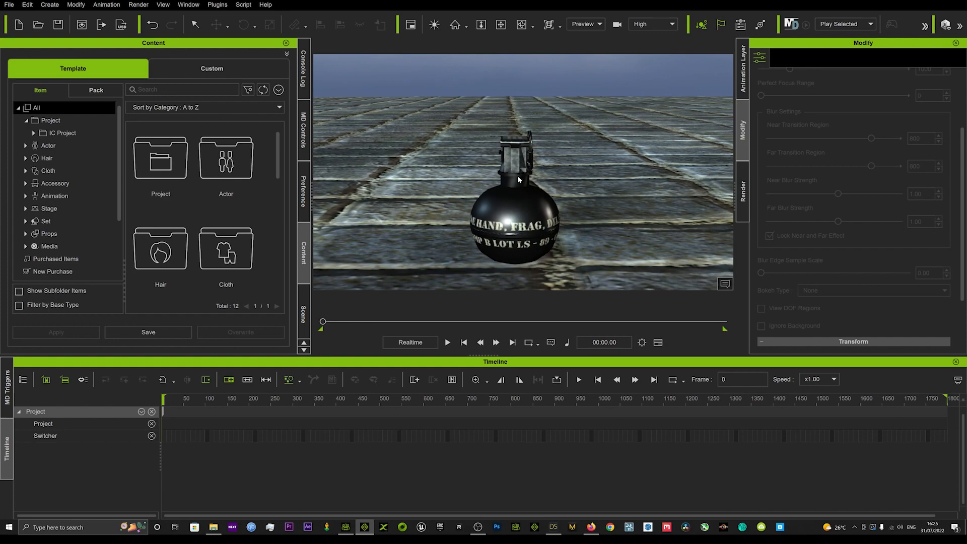
{"action": "scroll", "coordinate": [517, 169], "scroll_direction": "down", "scroll_amount": 10}
{"action": "middle_click_drag", "start_coordinate": [517, 170], "coordinate": [541, 200]}
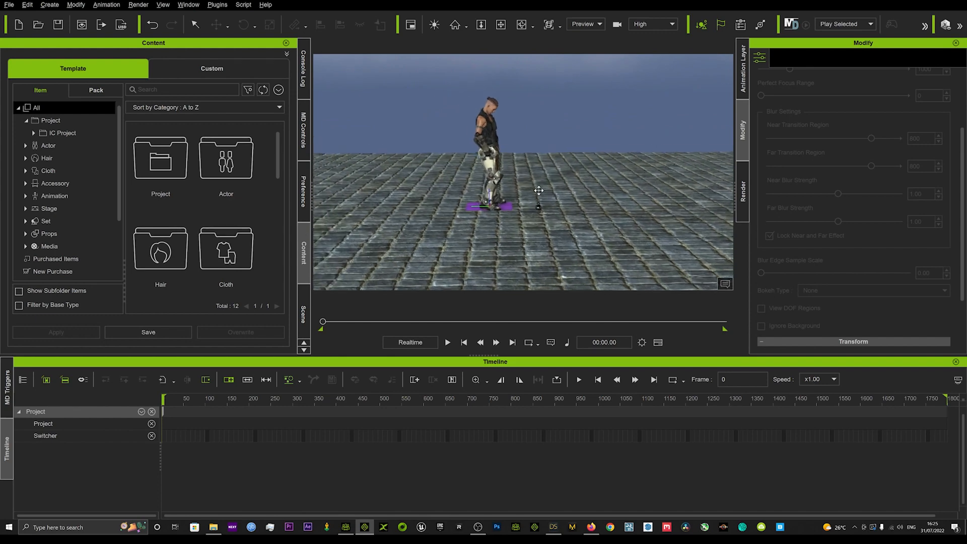
{"action": "right_click_drag", "start_coordinate": [541, 200], "coordinate": [530, 183]}
{"action": "scroll", "coordinate": [483, 135], "scroll_direction": "up", "scroll_amount": 5}
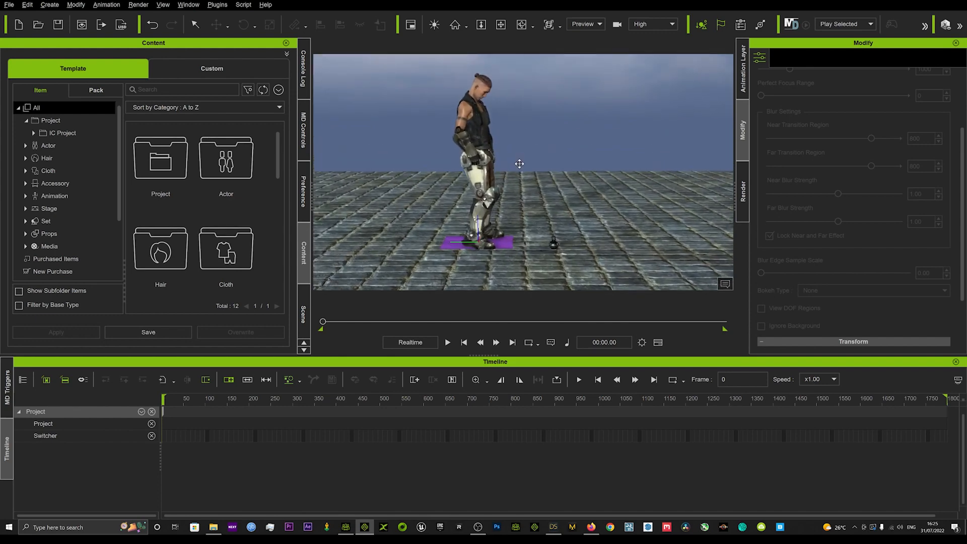
Search the ALL MOTIONS folder for "pick up" and apply the picking_up_mixamo motion to the character.
{"action": "left_click", "coordinate": [476, 127]}
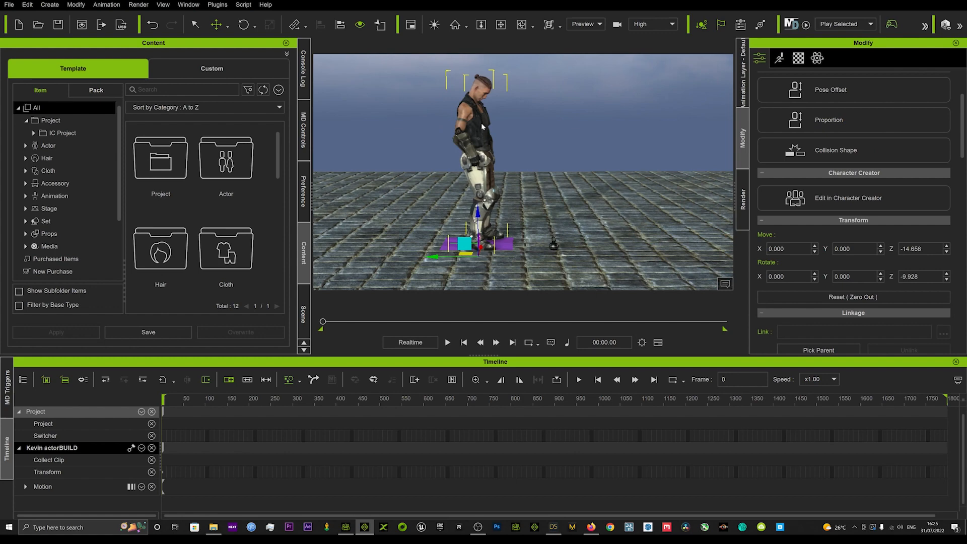
{"action": "left_click", "coordinate": [217, 529]}
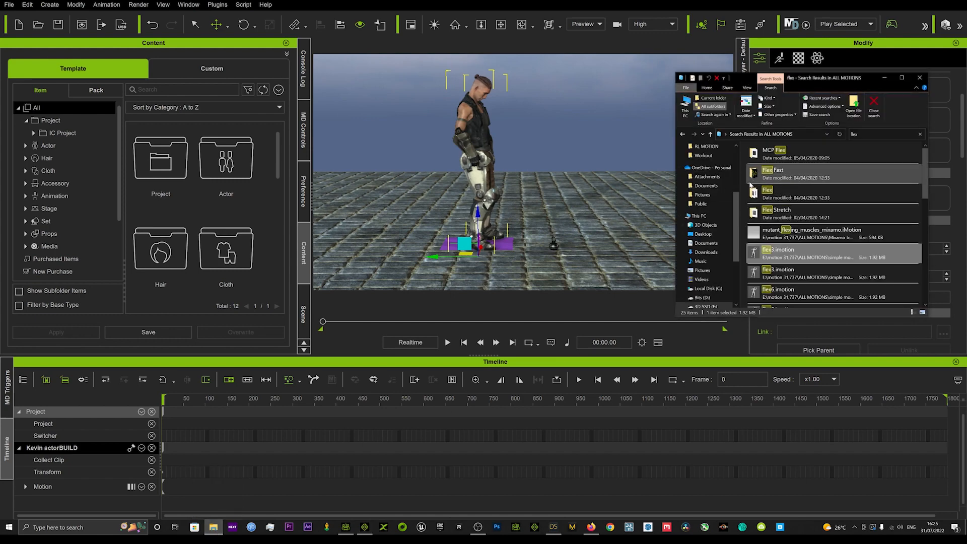
{"action": "left_click_drag", "start_coordinate": [863, 134], "coordinate": [840, 135]}
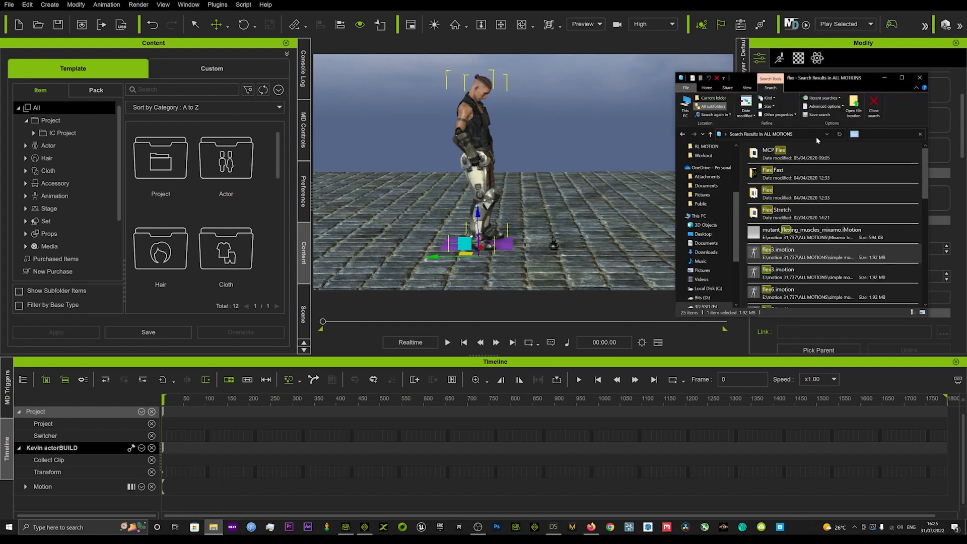
{"action": "type", "text": "pick up"}
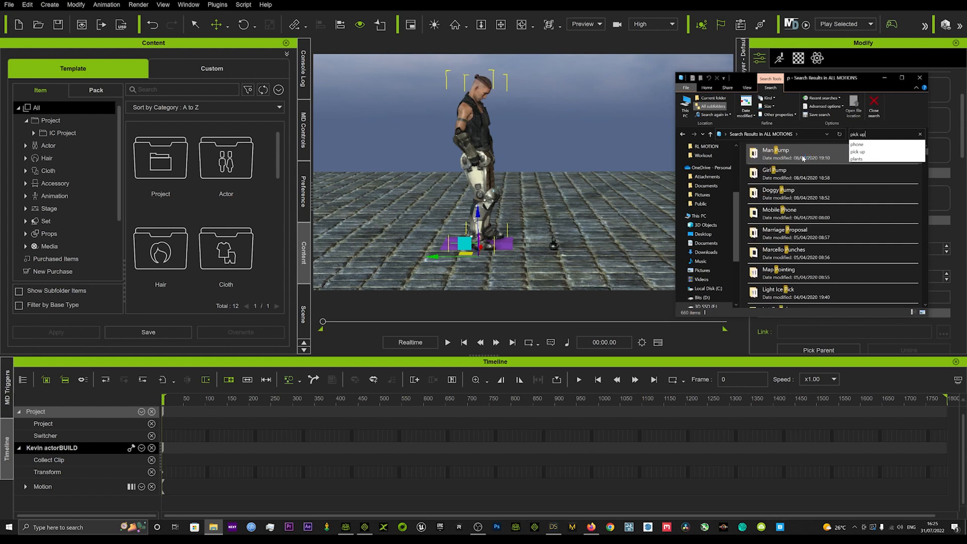
{"action": "key", "text": "Return"}
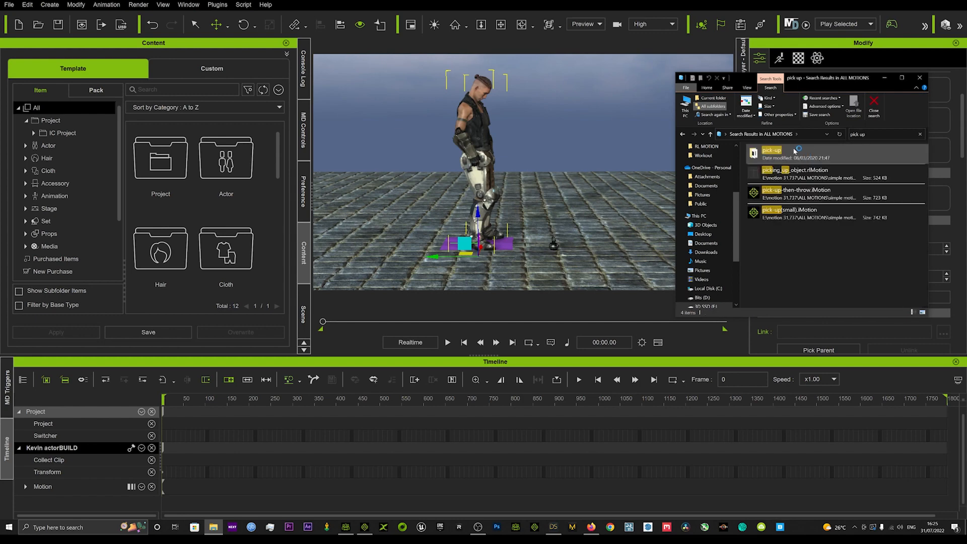
{"action": "left_click_drag", "start_coordinate": [809, 196], "coordinate": [469, 138]}
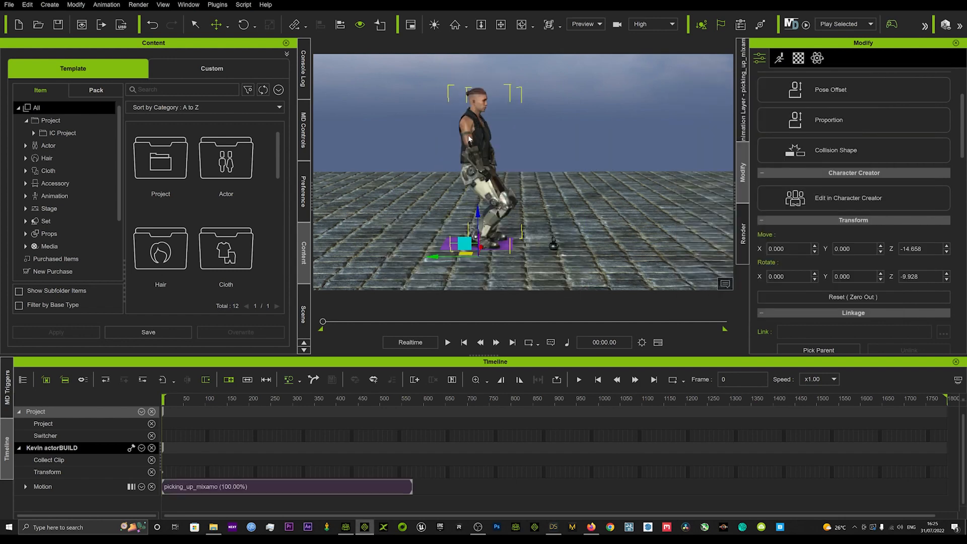
Play back the picking-up motion and return to the first frame.
{"action": "key", "text": "space"}
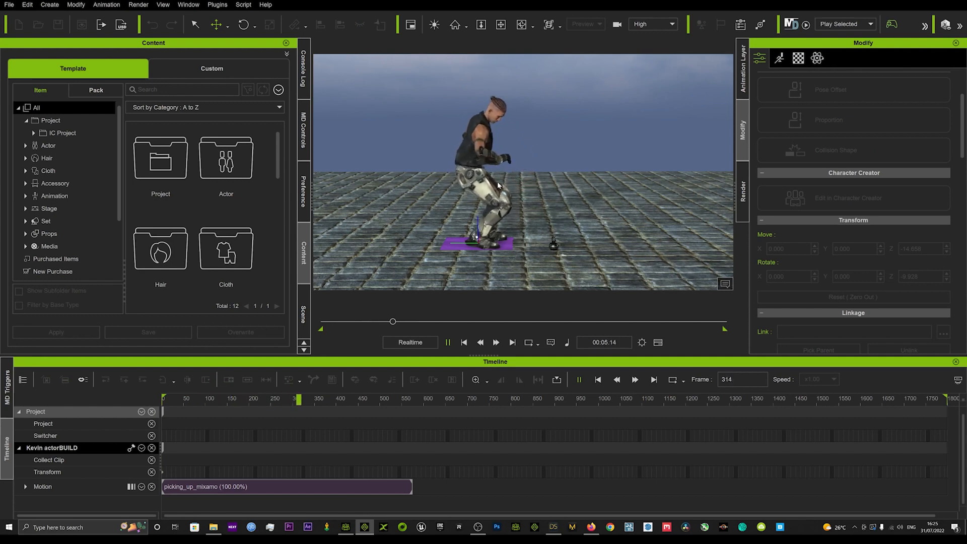
{"action": "key", "text": "space"}
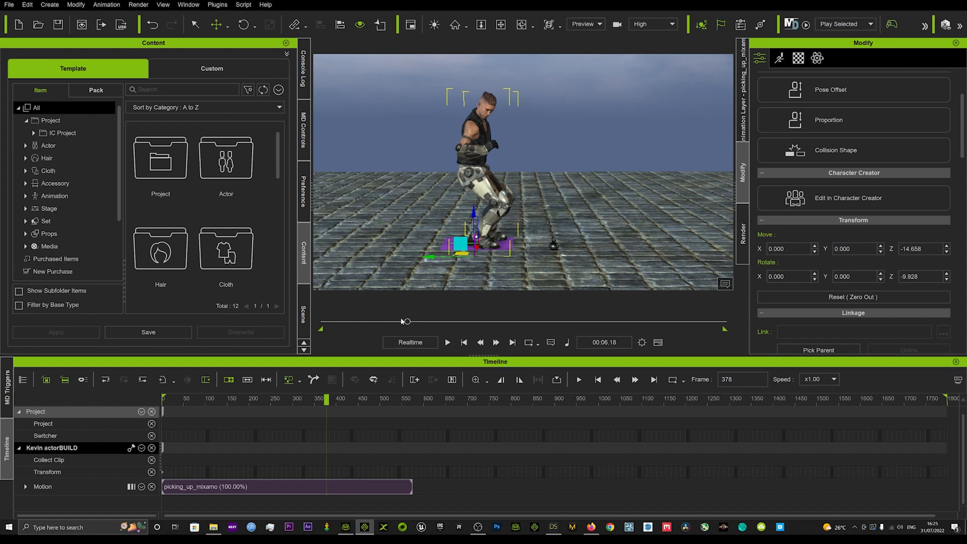
{"action": "left_click_drag", "start_coordinate": [406, 321], "coordinate": [242, 309]}
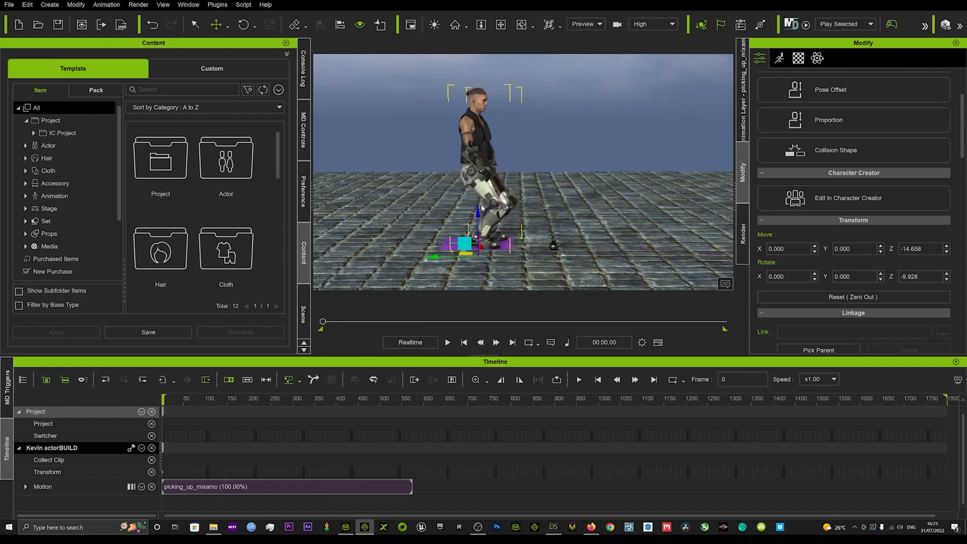
Raise the character to Z 0.066 at the first frame and replay the motion.
{"action": "left_click_drag", "start_coordinate": [477, 208], "coordinate": [476, 199]}
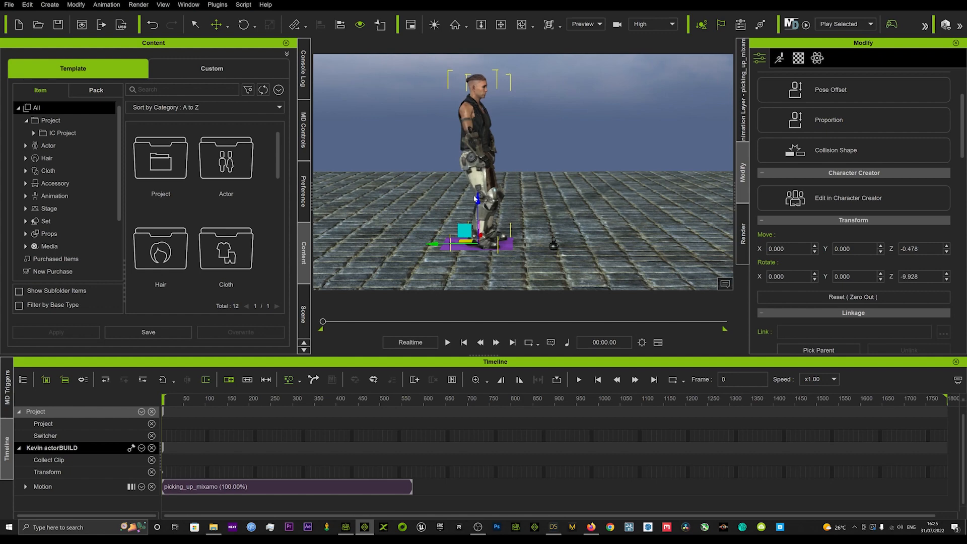
{"action": "key", "text": "ctrl+z"}
{"action": "key", "text": "space"}
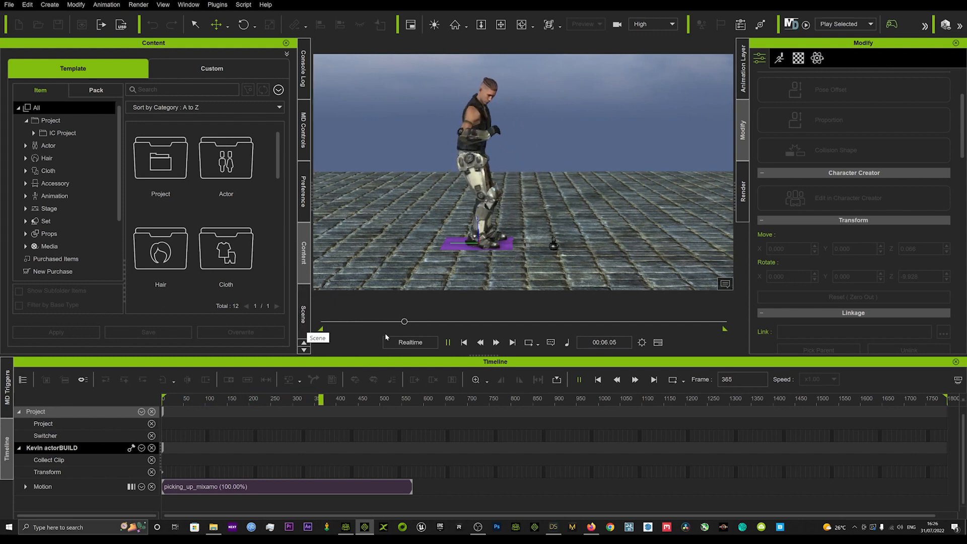
At frame 143, move the grenade beneath the character's reaching hand, to X -7.756 and Y -43.805.
{"action": "left_click", "coordinate": [419, 322]}
{"action": "left_click_drag", "start_coordinate": [418, 322], "coordinate": [357, 322]}
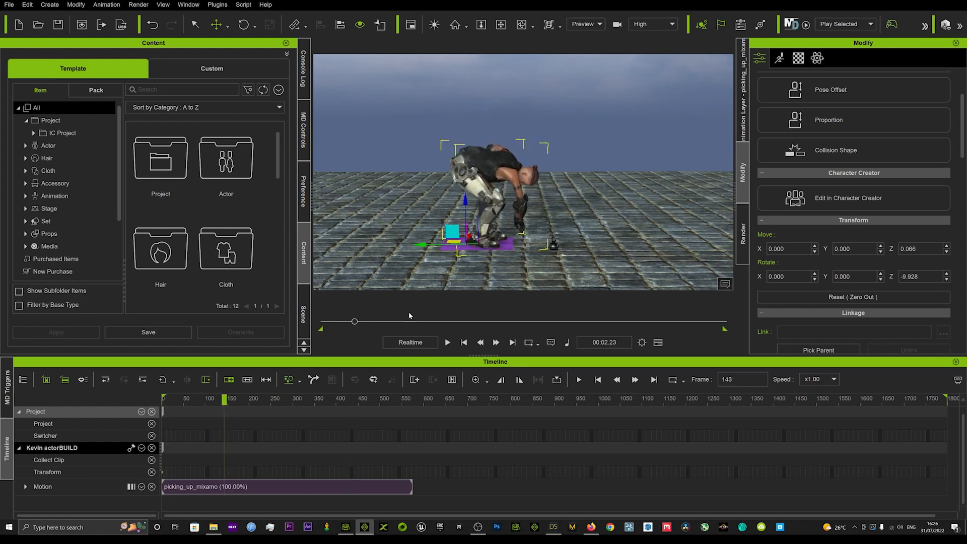
{"action": "left_click_drag", "start_coordinate": [403, 237], "coordinate": [269, 250], "text": "alt"}
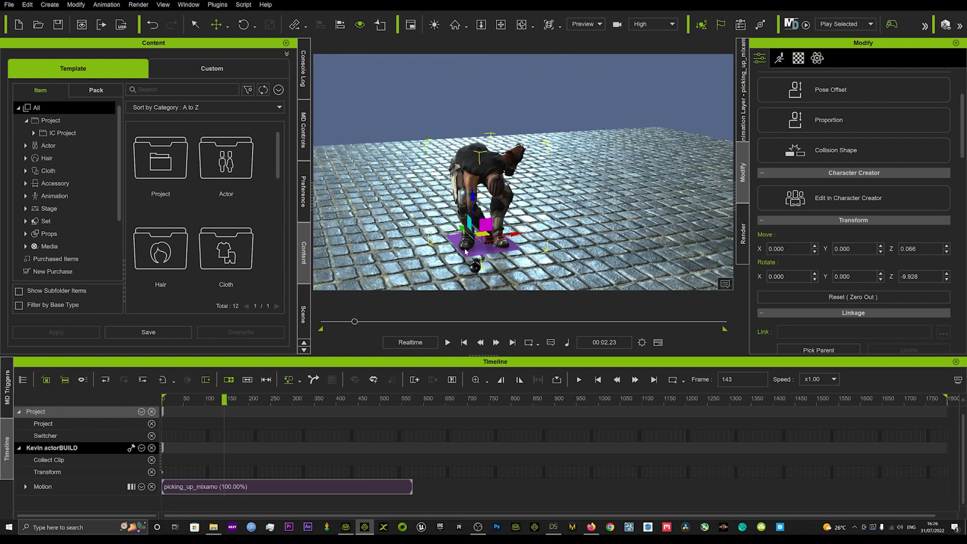
{"action": "right_click_drag", "start_coordinate": [477, 264], "coordinate": [592, 166], "text": "alt"}
{"action": "scroll", "coordinate": [480, 219], "scroll_direction": "up", "scroll_amount": 6}
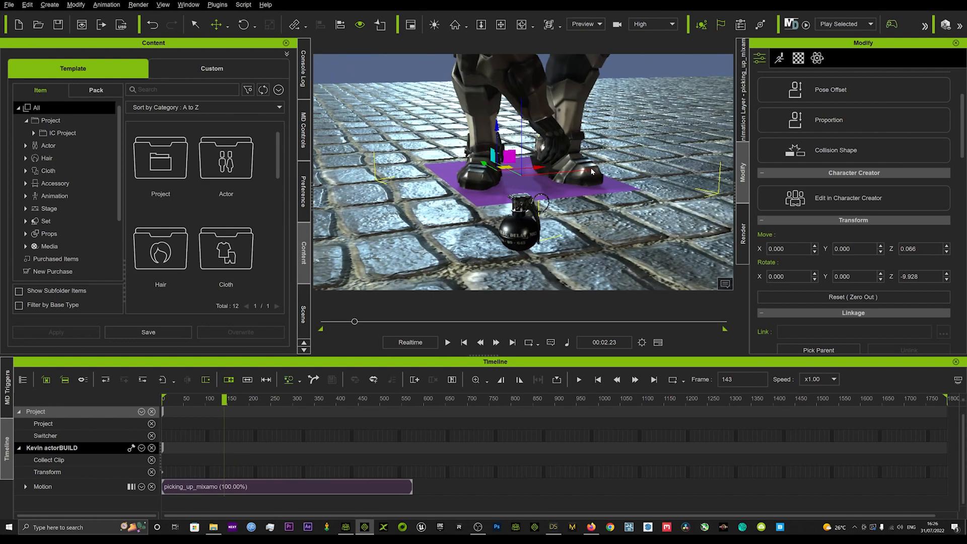
{"action": "left_click", "coordinate": [522, 230]}
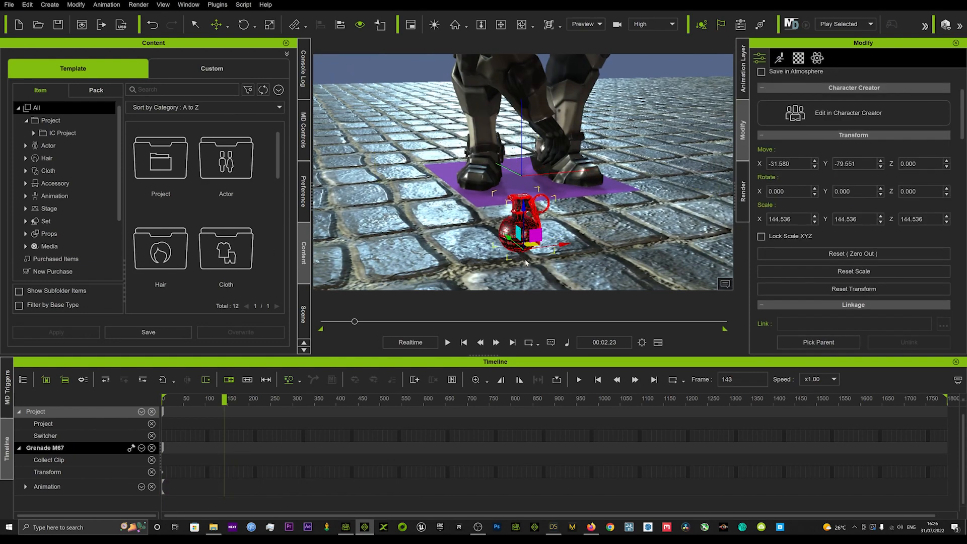
{"action": "left_click_drag", "start_coordinate": [531, 244], "coordinate": [595, 220]}
{"action": "scroll", "coordinate": [478, 221], "scroll_direction": "up", "scroll_amount": 2}
{"action": "scroll", "coordinate": [478, 221], "scroll_direction": "down", "scroll_amount": 1}
Remove the grenade's object animation, preview the pick-up from the start and return to the first frame.
{"action": "right_click", "coordinate": [531, 215]}
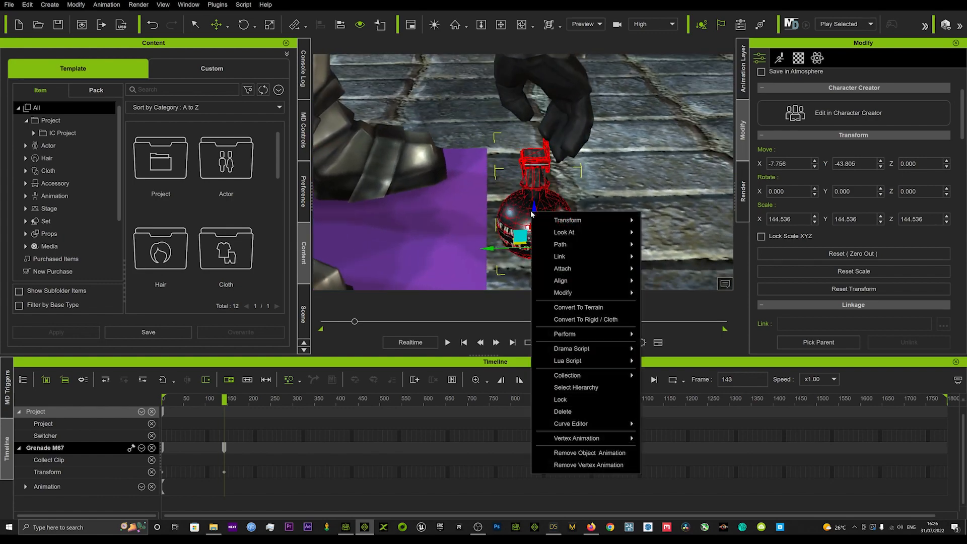
{"action": "left_click", "coordinate": [567, 450]}
{"action": "left_click_drag", "start_coordinate": [355, 321], "coordinate": [320, 322]}
{"action": "scroll", "coordinate": [469, 139], "scroll_direction": "down", "scroll_amount": 4}
{"action": "key", "text": "space"}
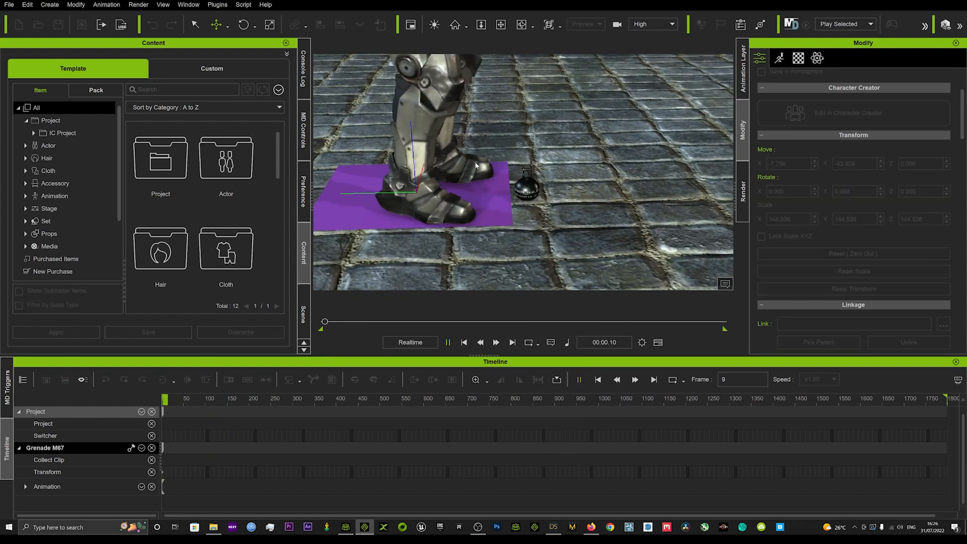
{"action": "left_click", "coordinate": [529, 174]}
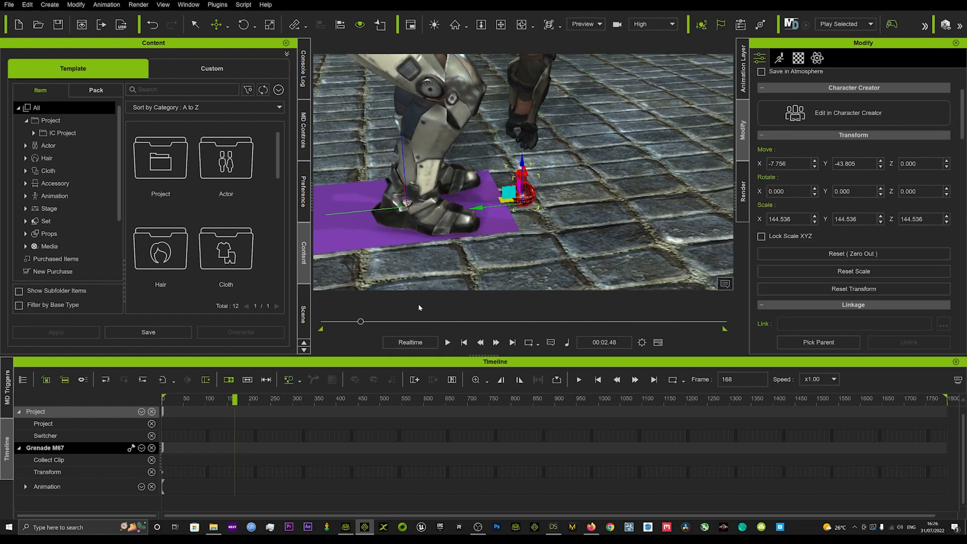
{"action": "left_click_drag", "start_coordinate": [355, 323], "coordinate": [322, 322]}
Select the character and play the motion up to frame 138, where the hand reaches the grenade.
{"action": "scroll", "coordinate": [560, 129], "scroll_direction": "down", "scroll_amount": 2}
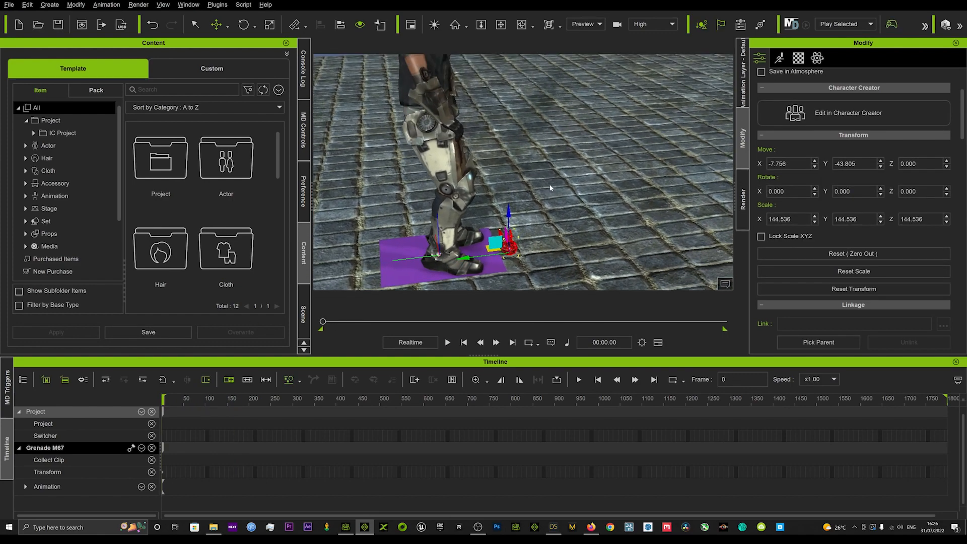
{"action": "scroll", "coordinate": [551, 188], "scroll_direction": "down", "scroll_amount": 3}
{"action": "left_click", "coordinate": [443, 74]}
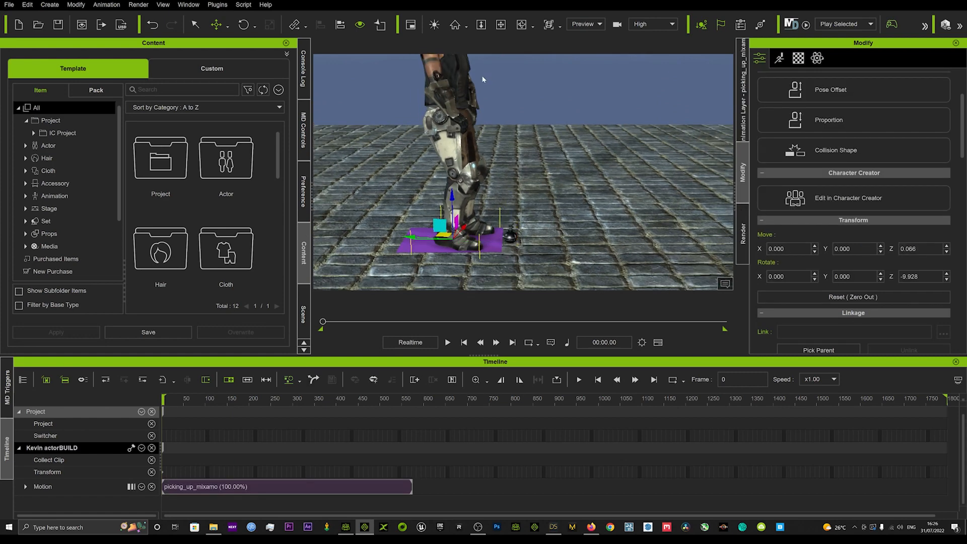
{"action": "middle_click_drag", "start_coordinate": [490, 103], "coordinate": [481, 121]}
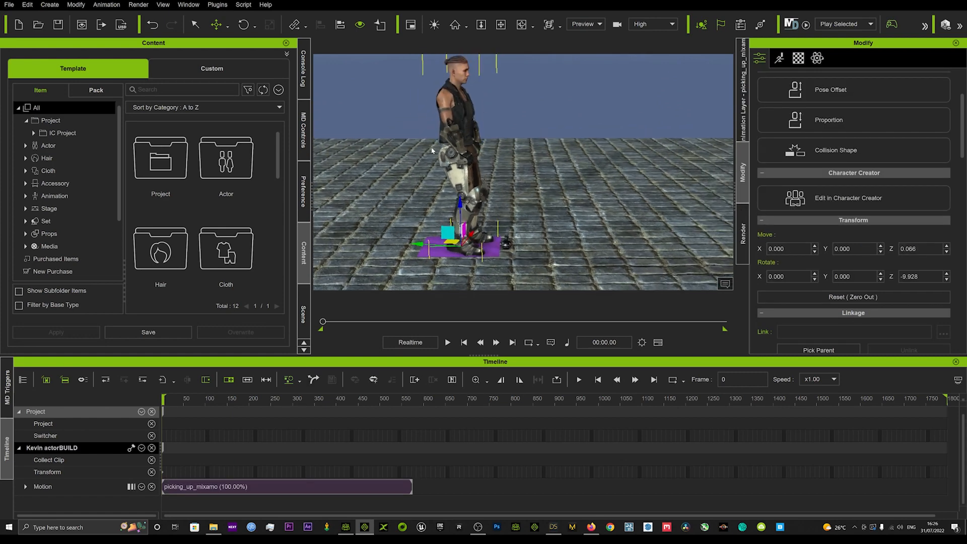
{"action": "key", "text": "space"}
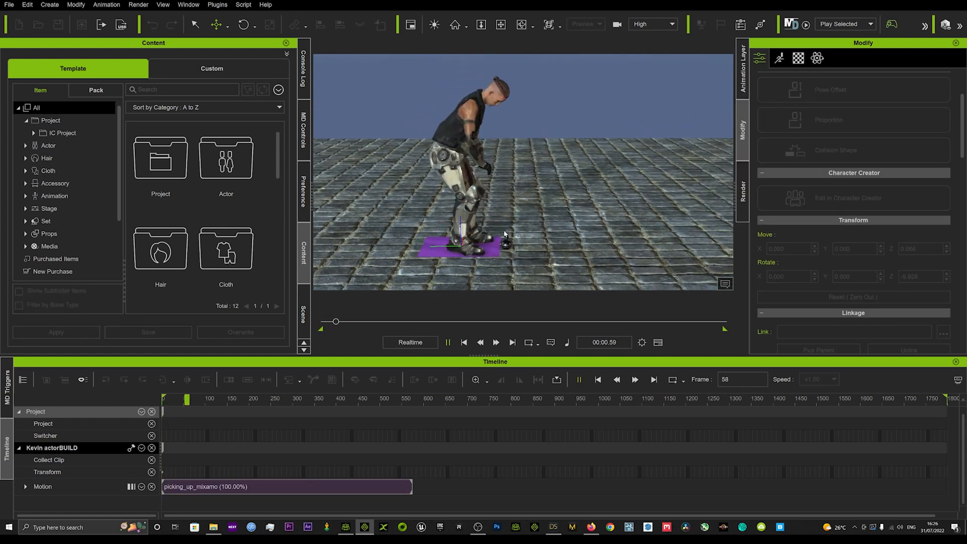
{"action": "key", "text": "space"}
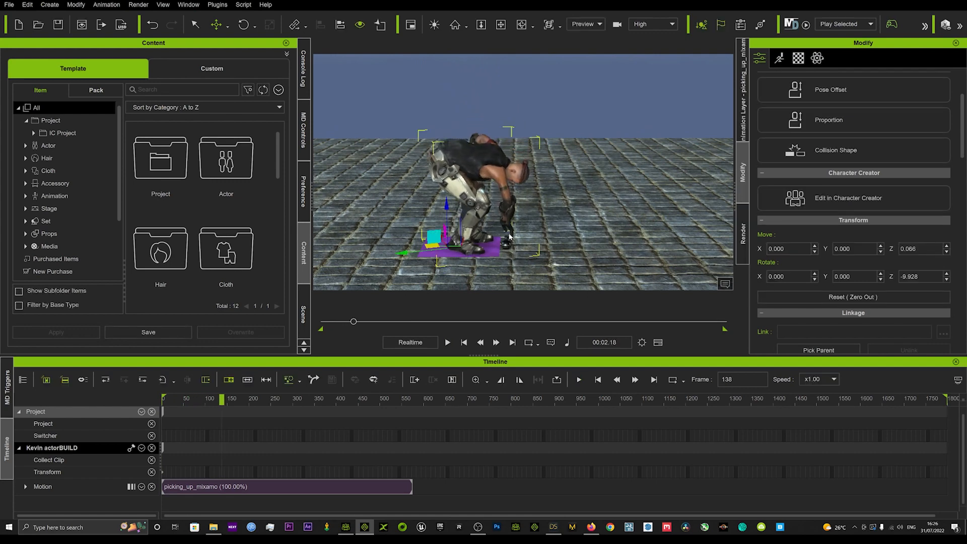
Open the character's Edit Motion Layer and set a key at frame 138.
{"action": "mouse_move", "coordinate": [504, 251]}
{"action": "right_mouse_down"}
{"action": "mouse_move", "coordinate": [448, 270]}
{"action": "mouse_move", "coordinate": [499, 235]}
{"action": "right_mouse_up"}
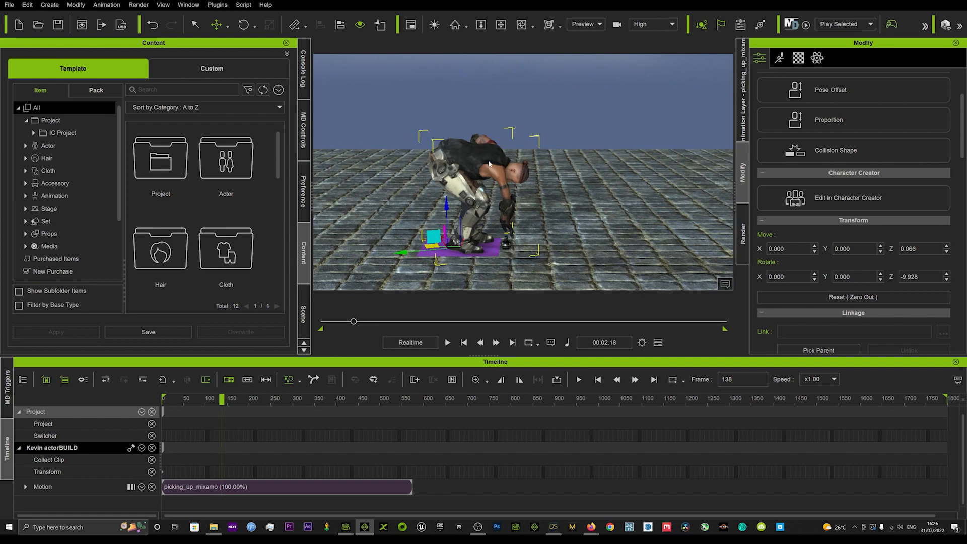
{"action": "double_click", "coordinate": [491, 163]}
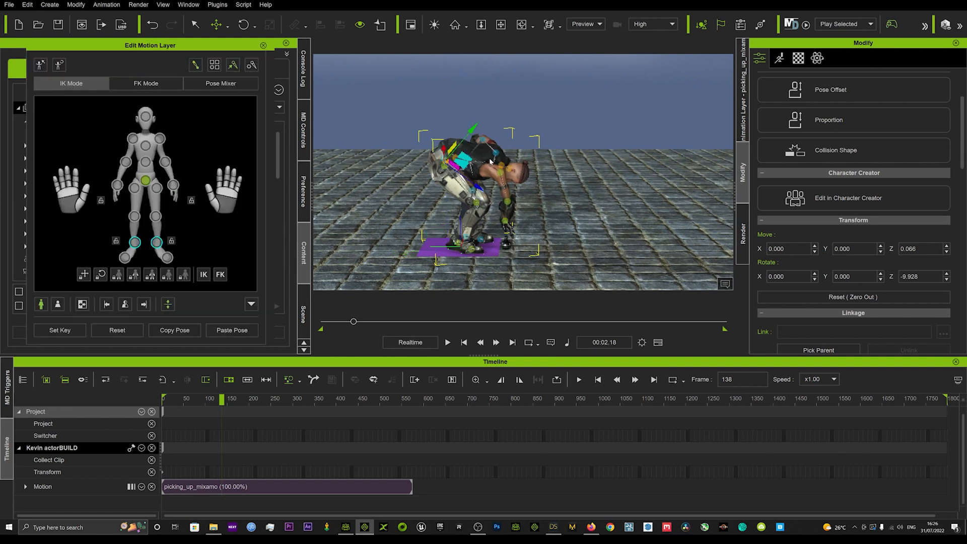
{"action": "left_click_drag", "start_coordinate": [213, 46], "coordinate": [229, 43]}
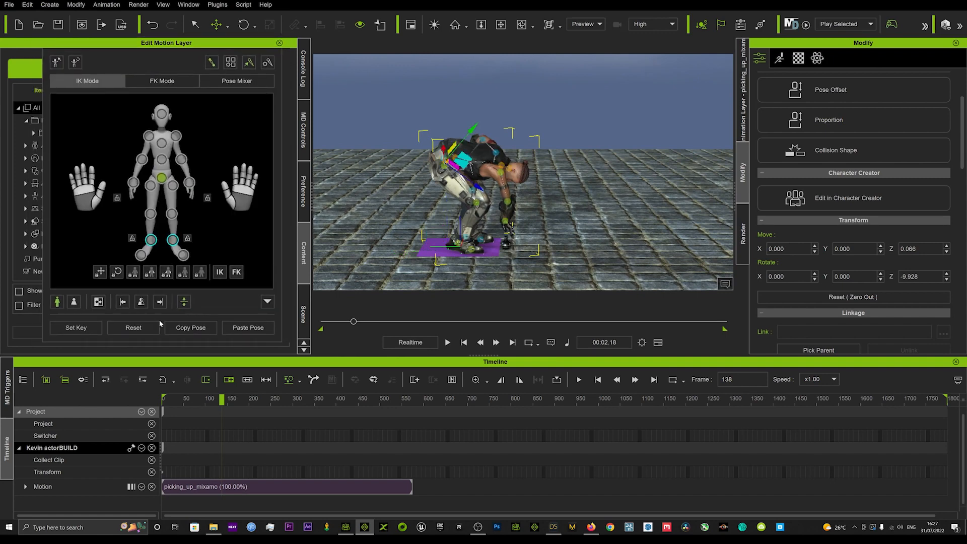
{"action": "left_click", "coordinate": [87, 329]}
{"action": "left_click", "coordinate": [89, 330]}
Expand the character's Motion track and move the motion layer key to frame 125.
{"action": "left_click", "coordinate": [25, 487]}
{"action": "scroll", "coordinate": [242, 457], "scroll_direction": "down", "scroll_amount": 1}
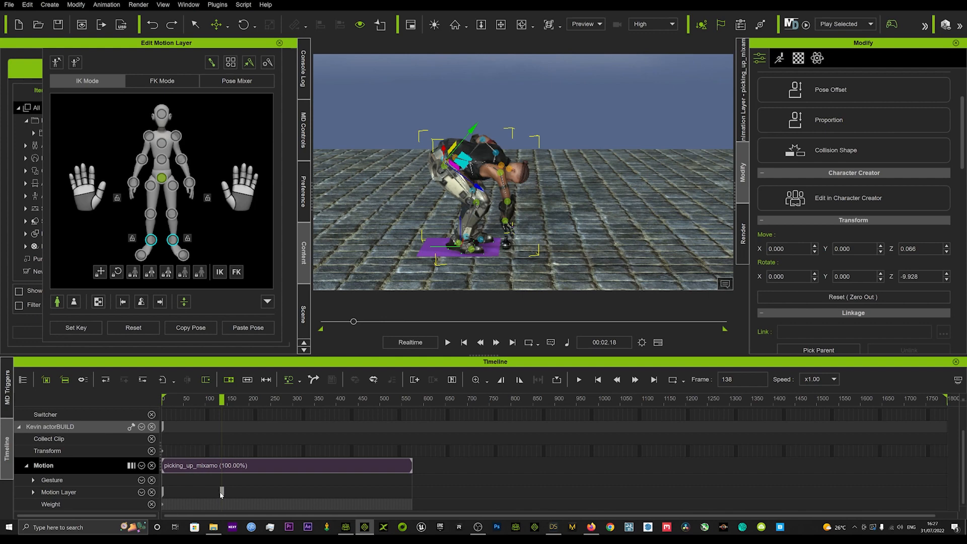
{"action": "left_click_drag", "start_coordinate": [221, 495], "coordinate": [218, 494]}
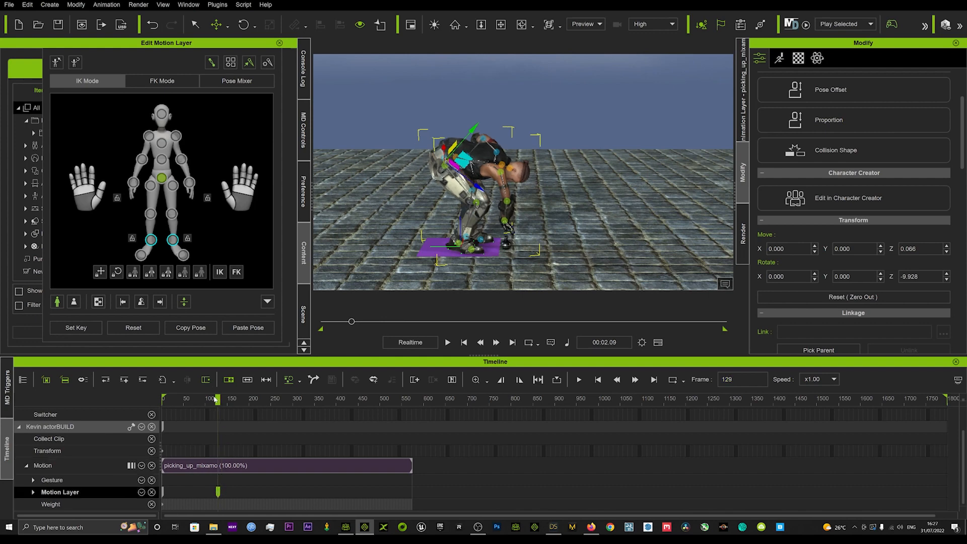
{"action": "left_click_drag", "start_coordinate": [217, 399], "coordinate": [225, 399]}
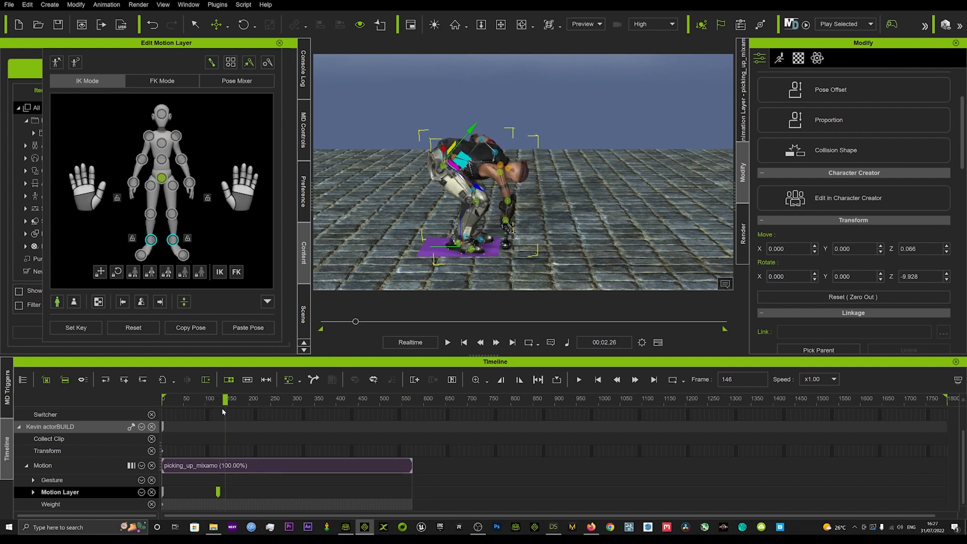
{"action": "left_click", "coordinate": [217, 491]}
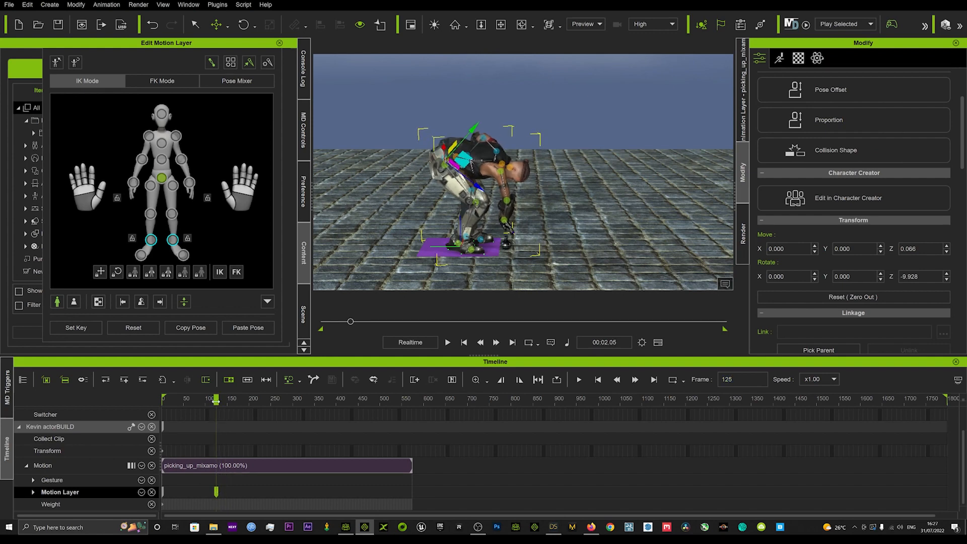
At frame 137, select the hand effector nearest the grenade and lower the hand onto it.
{"action": "left_click_drag", "start_coordinate": [216, 398], "coordinate": [222, 398]}
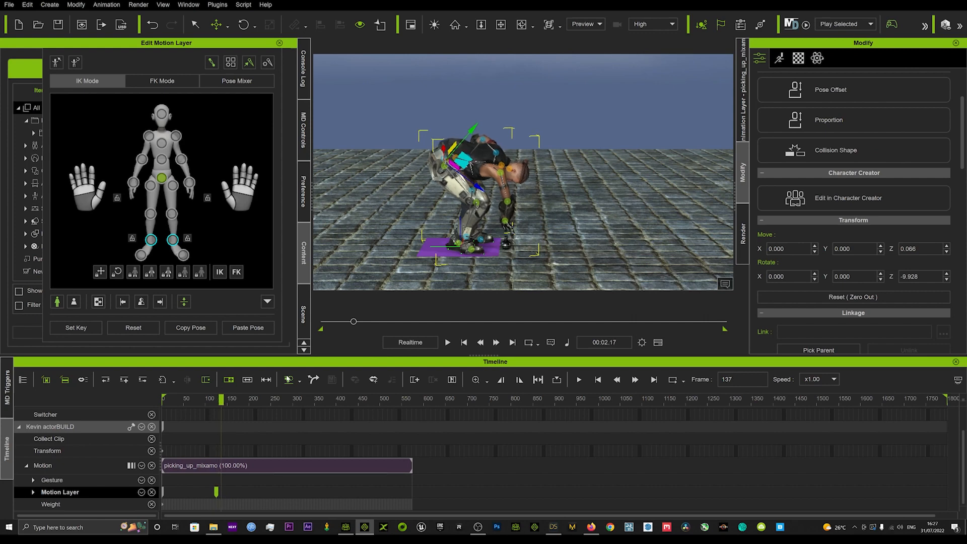
{"action": "right_click_drag", "start_coordinate": [628, 217], "coordinate": [481, 233]}
{"action": "left_click", "coordinate": [496, 233]}
{"action": "scroll", "coordinate": [519, 217], "scroll_direction": "up", "scroll_amount": 5}
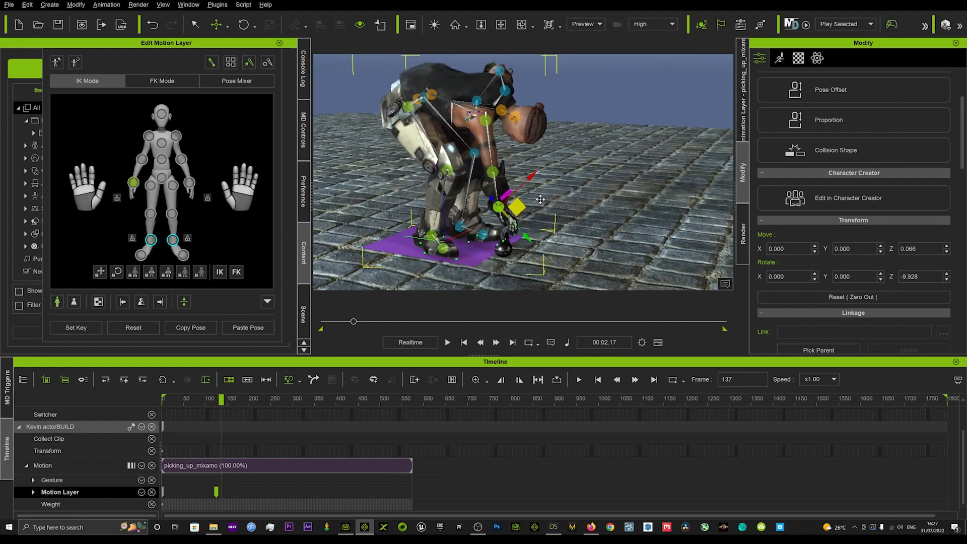
{"action": "scroll", "coordinate": [541, 196], "scroll_direction": "up", "scroll_amount": 2}
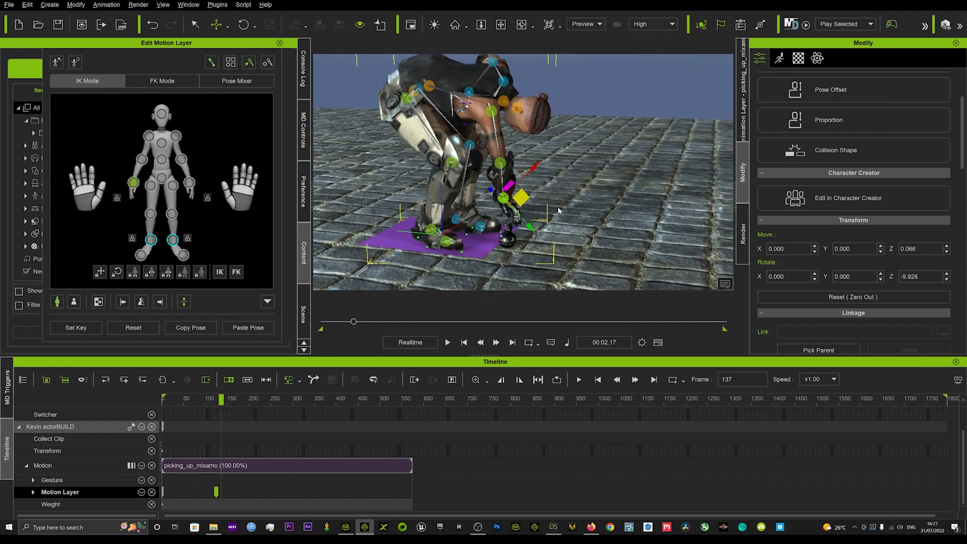
{"action": "key", "text": "w"}
{"action": "key", "text": "w"}
{"action": "key", "text": "w"}
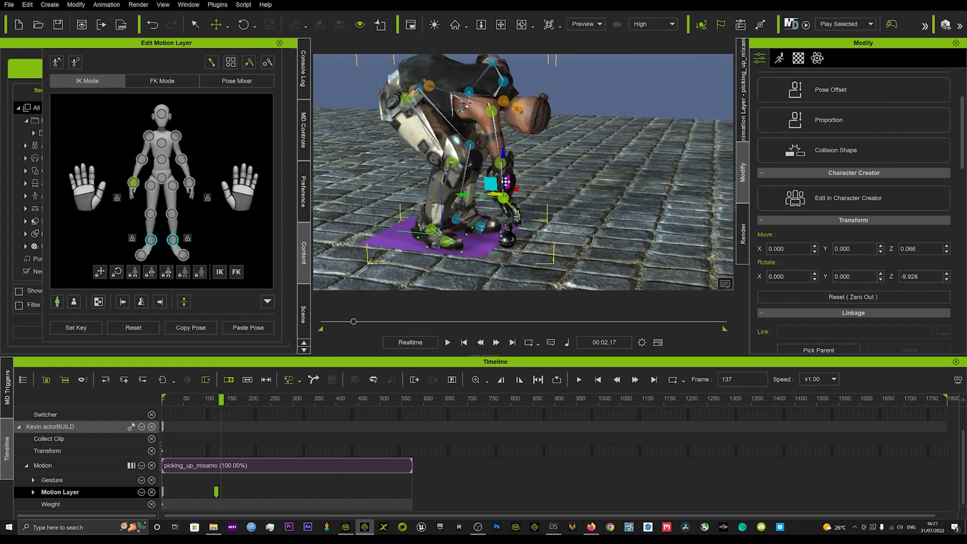
{"action": "right_click_drag", "start_coordinate": [503, 159], "coordinate": [508, 159]}
{"action": "left_click_drag", "start_coordinate": [503, 151], "coordinate": [497, 175]}
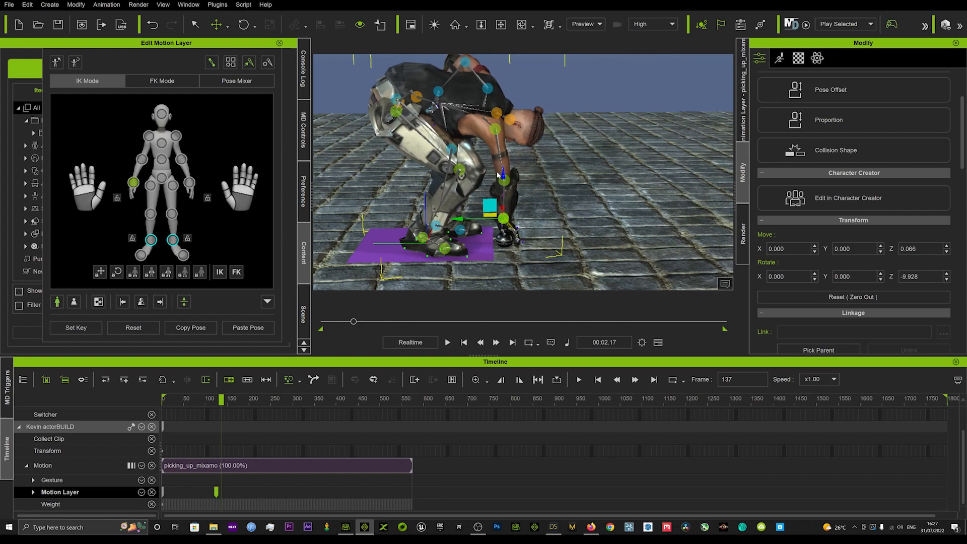
Hide the bone and effector overlays on the character to expose the hand and grenade.
{"action": "right_click_drag", "start_coordinate": [498, 174], "coordinate": [473, 253]}
{"action": "scroll", "coordinate": [473, 255], "scroll_direction": "up", "scroll_amount": 4}
{"action": "middle_click_drag", "start_coordinate": [484, 251], "coordinate": [497, 198]}
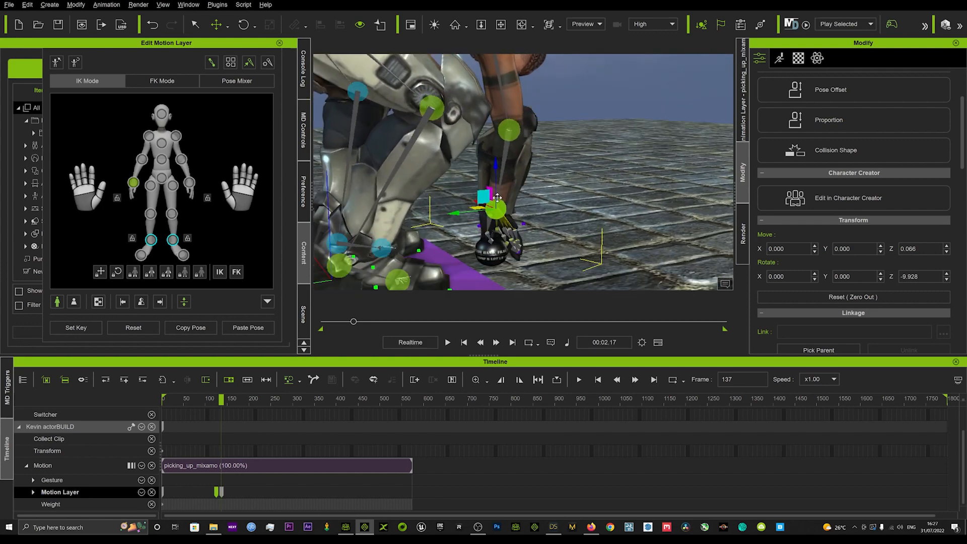
{"action": "right_click_drag", "start_coordinate": [498, 198], "coordinate": [326, 87]}
{"action": "right_click_drag", "start_coordinate": [559, 191], "coordinate": [493, 196]}
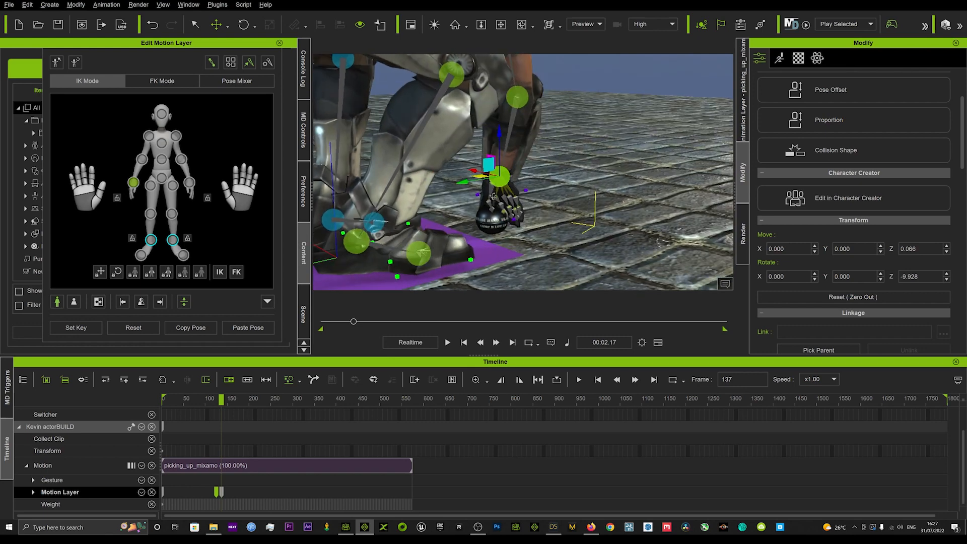
{"action": "left_click", "coordinate": [249, 62]}
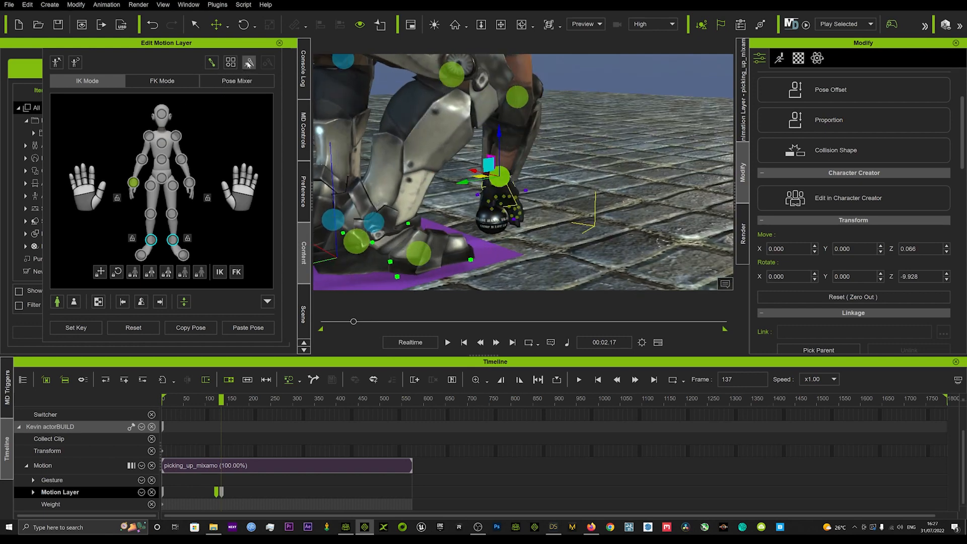
{"action": "left_click", "coordinate": [212, 63]}
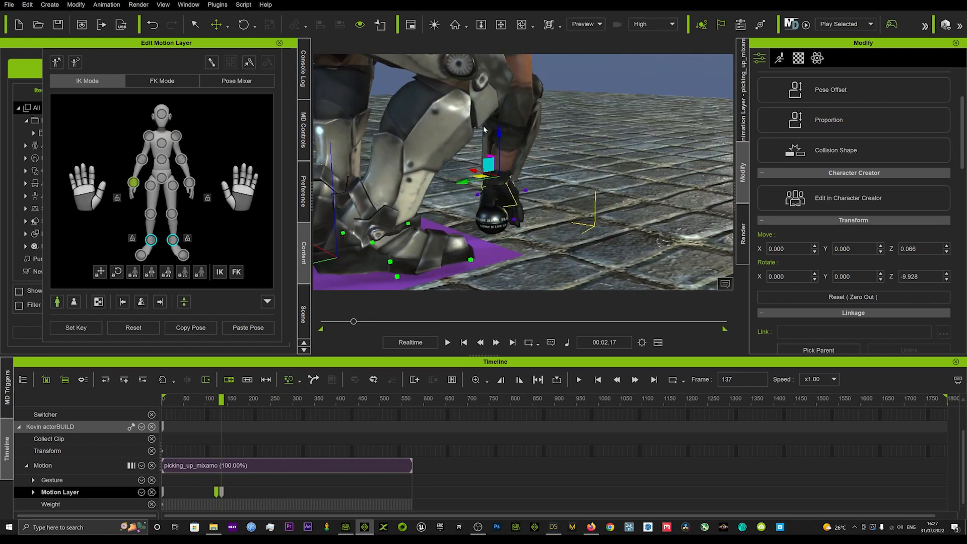
{"action": "right_click_drag", "start_coordinate": [484, 265], "coordinate": [450, 262]}
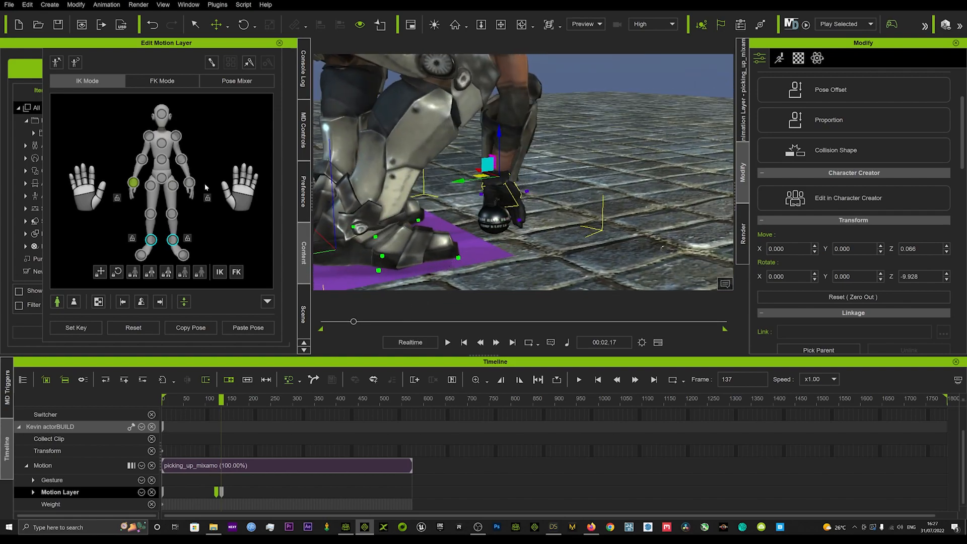
Select the right thumb's base joint, rotate the thumb around the grenade's neck and close Edit Motion Layer.
{"action": "left_click", "coordinate": [101, 203]}
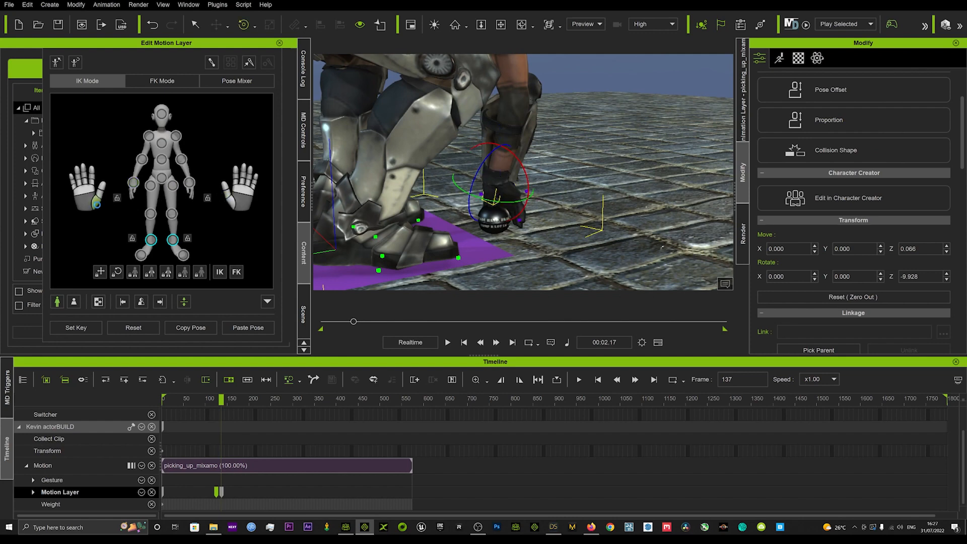
{"action": "key", "text": "ctrl+z"}
{"action": "scroll", "coordinate": [496, 195], "scroll_direction": "up", "scroll_amount": 8}
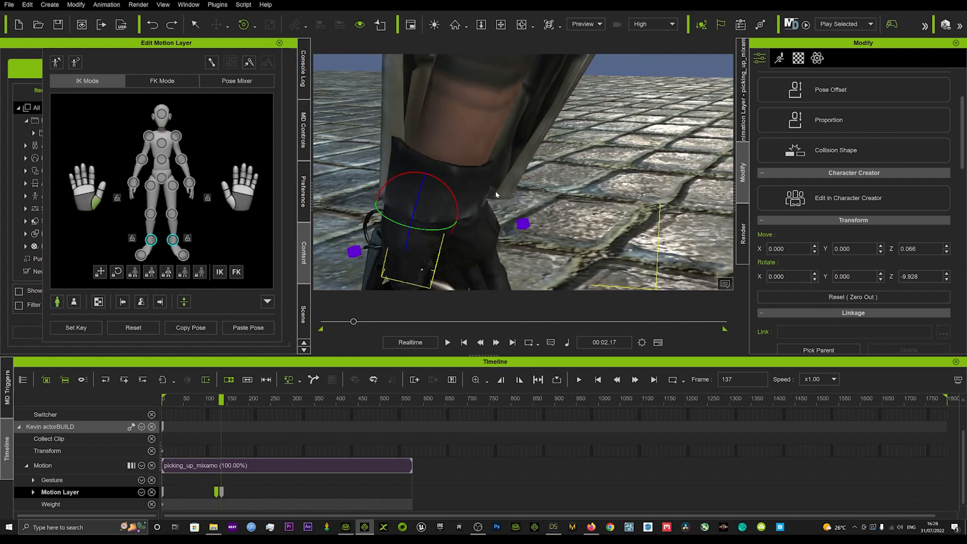
{"action": "middle_click_drag", "start_coordinate": [496, 195], "coordinate": [522, 135]}
{"action": "left_click_drag", "start_coordinate": [499, 120], "coordinate": [525, 125]}
{"action": "middle_click_drag", "start_coordinate": [525, 125], "coordinate": [518, 172]}
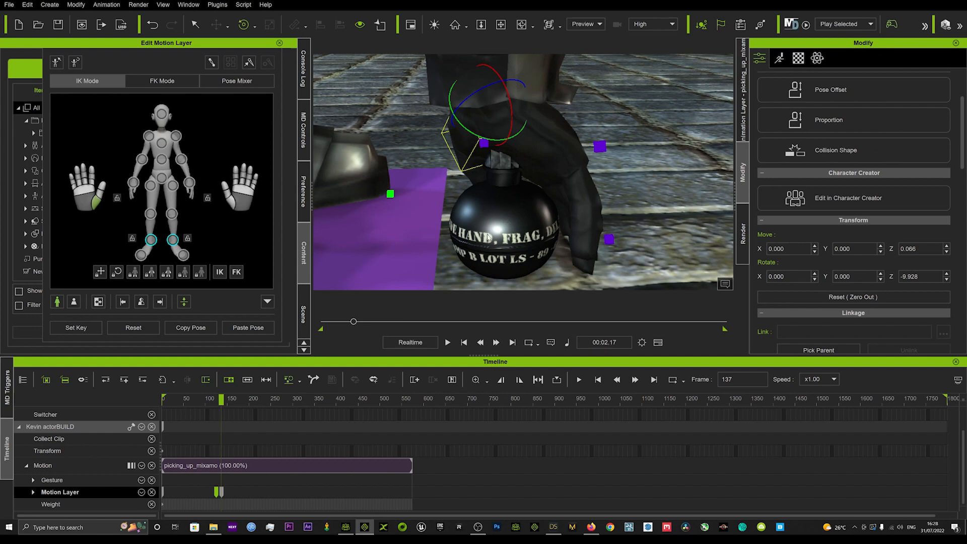
{"action": "left_click", "coordinate": [279, 43]}
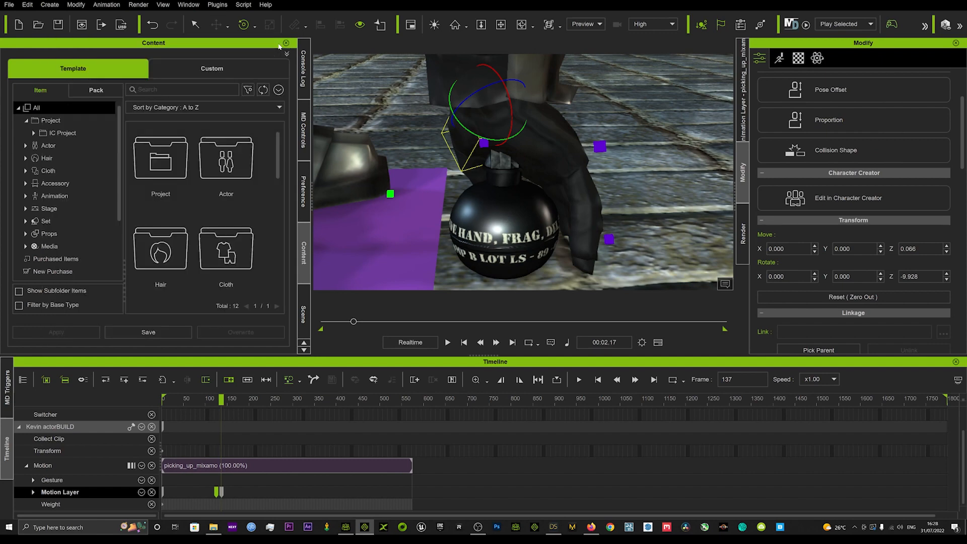
Play the motion from frame 93 to check how the hand reaches the grenade.
{"action": "left_click", "coordinate": [202, 398]}
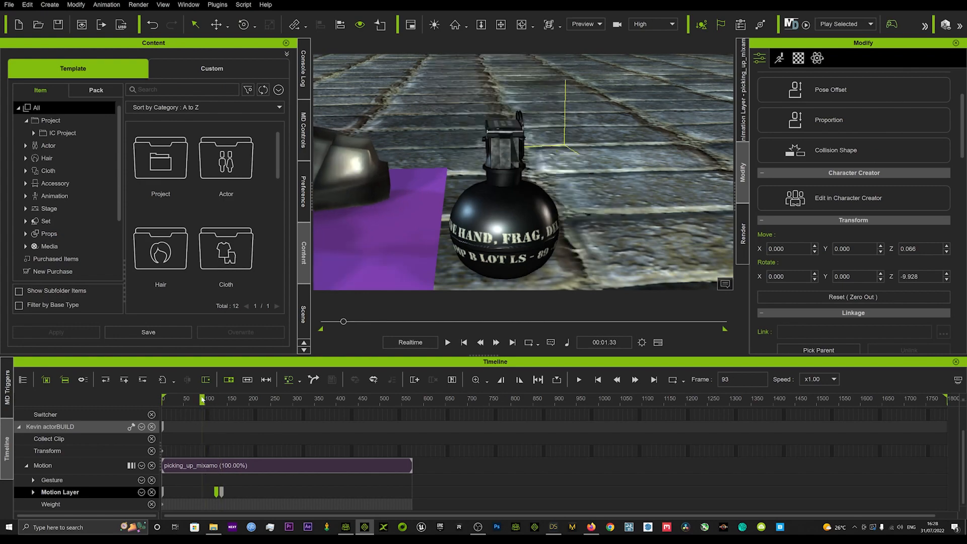
{"action": "key", "text": "space"}
{"action": "key", "text": "space"}
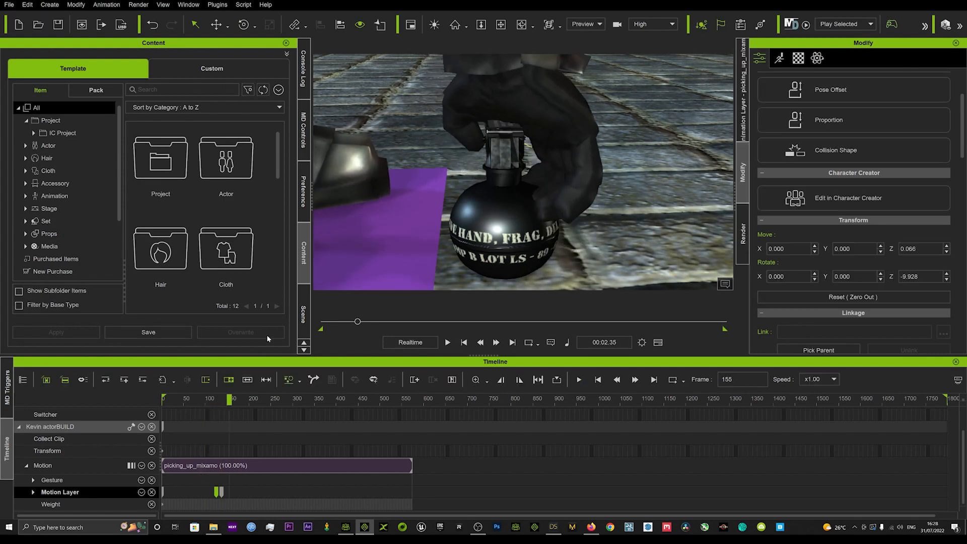
{"action": "scroll", "coordinate": [464, 234], "scroll_direction": "down", "scroll_amount": 6}
{"action": "middle_click_drag", "start_coordinate": [524, 180], "coordinate": [507, 193]}
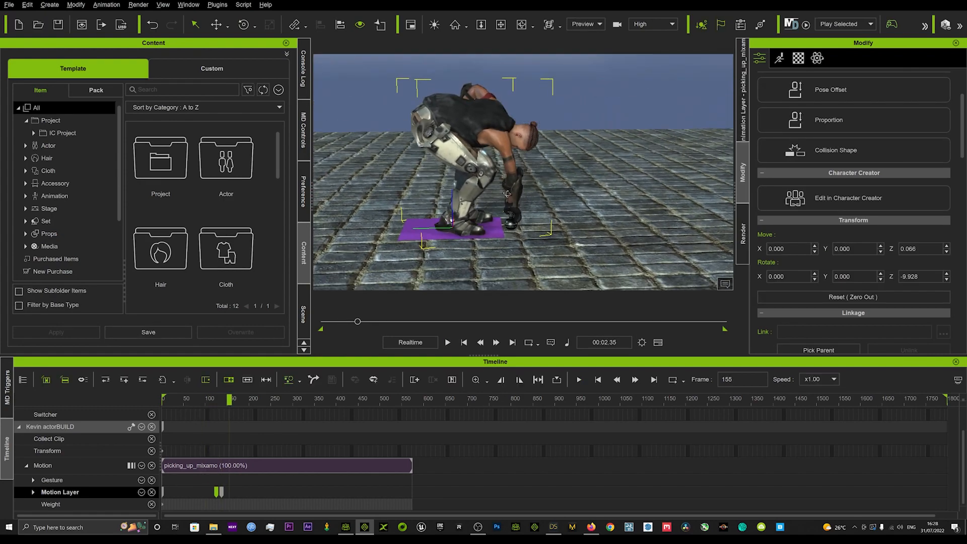
Move the grab pose's motion layer key to frame 143 and the preceding key to frame 122, and preview the timing.
{"action": "left_click", "coordinate": [207, 401]}
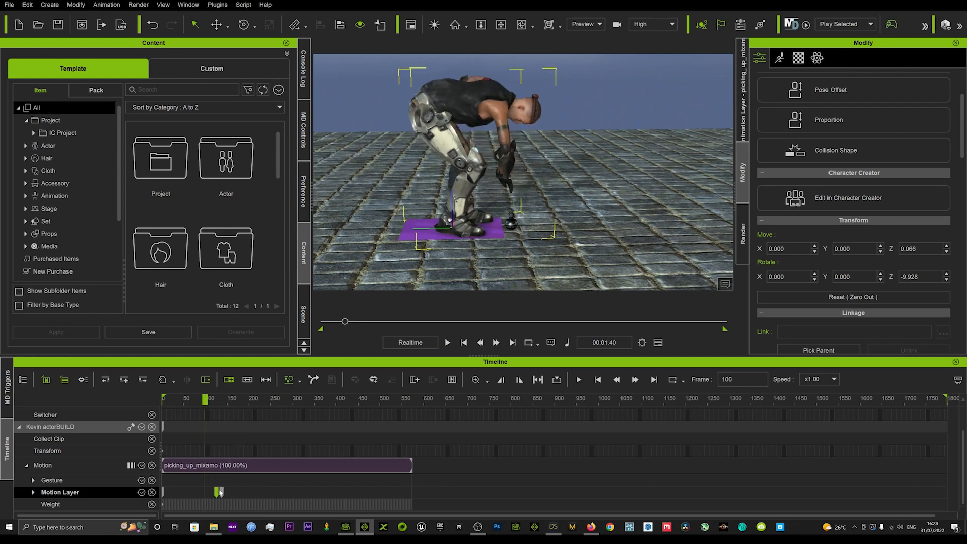
{"action": "left_click_drag", "start_coordinate": [219, 492], "coordinate": [225, 494]}
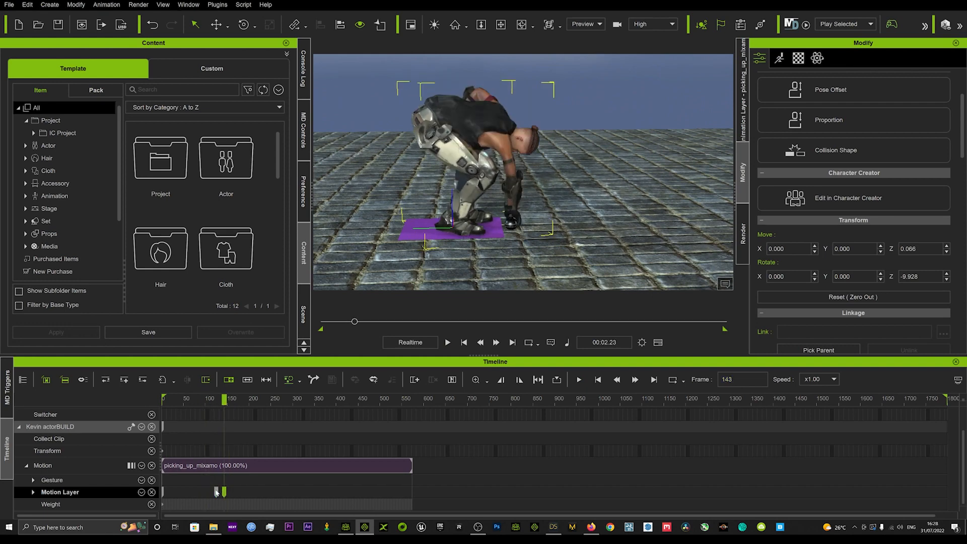
{"action": "left_click", "coordinate": [216, 492]}
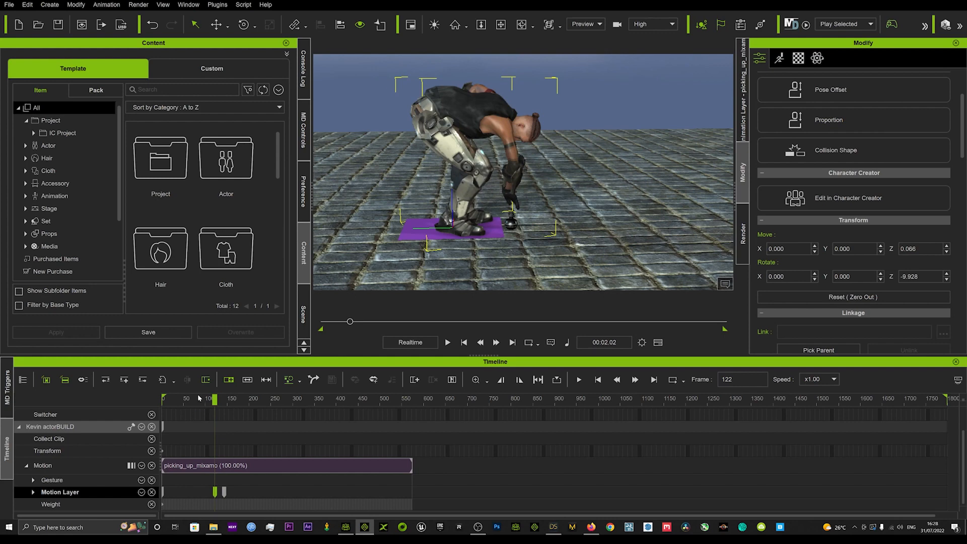
{"action": "key", "text": "space"}
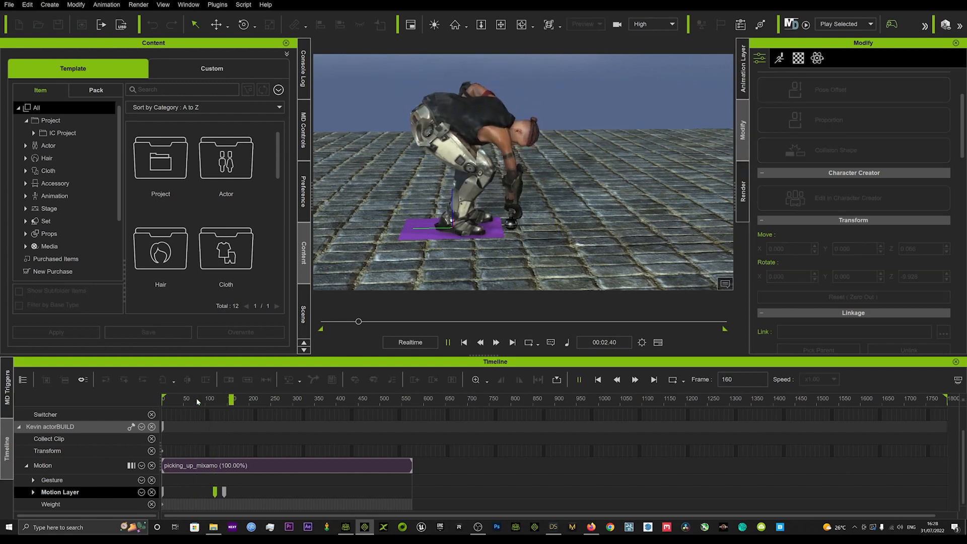
{"action": "key", "text": "space"}
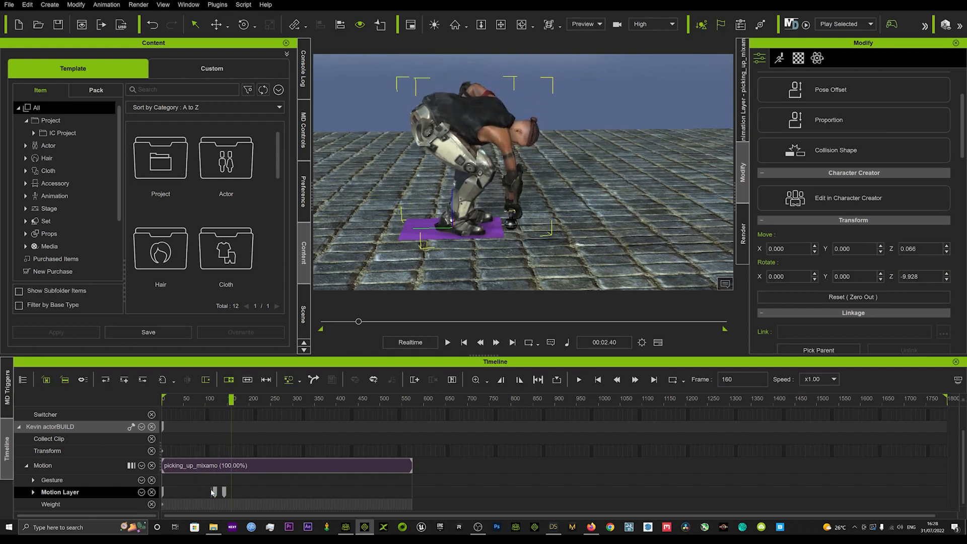
Move the approach key on the Motion Layer to frame 115 and the grab key to about frame 150, and play the result.
{"action": "left_click", "coordinate": [213, 492]}
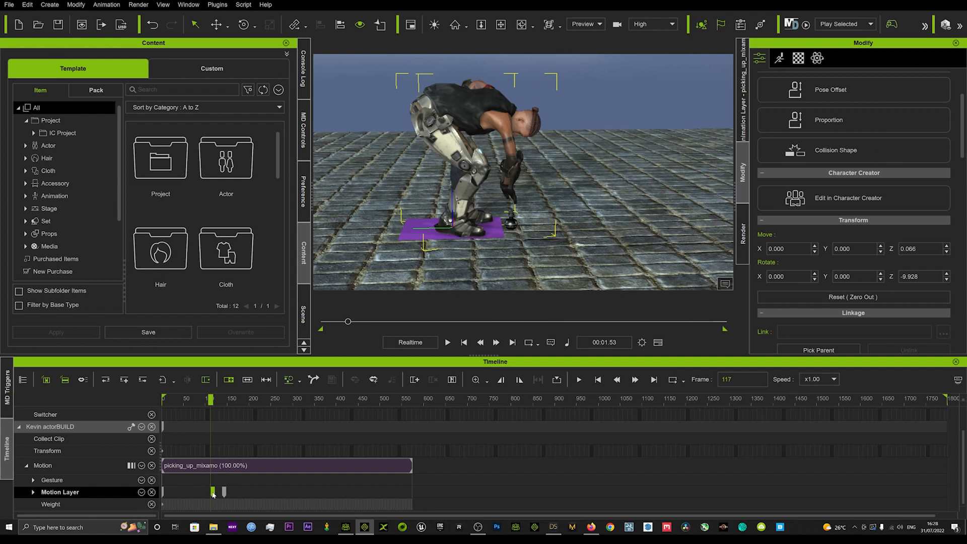
{"action": "left_click", "coordinate": [224, 492]}
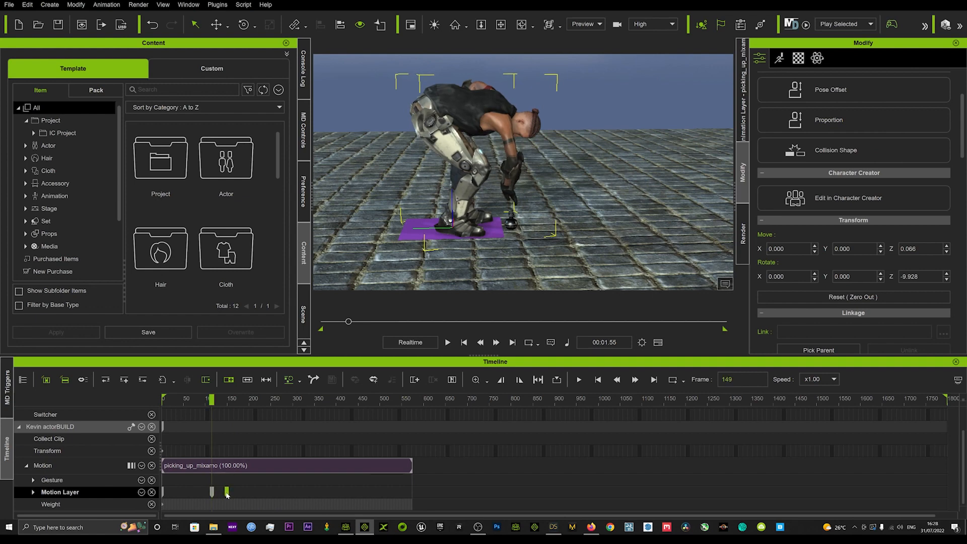
{"action": "left_click_drag", "start_coordinate": [226, 492], "coordinate": [228, 493]}
{"action": "key", "text": "space"}
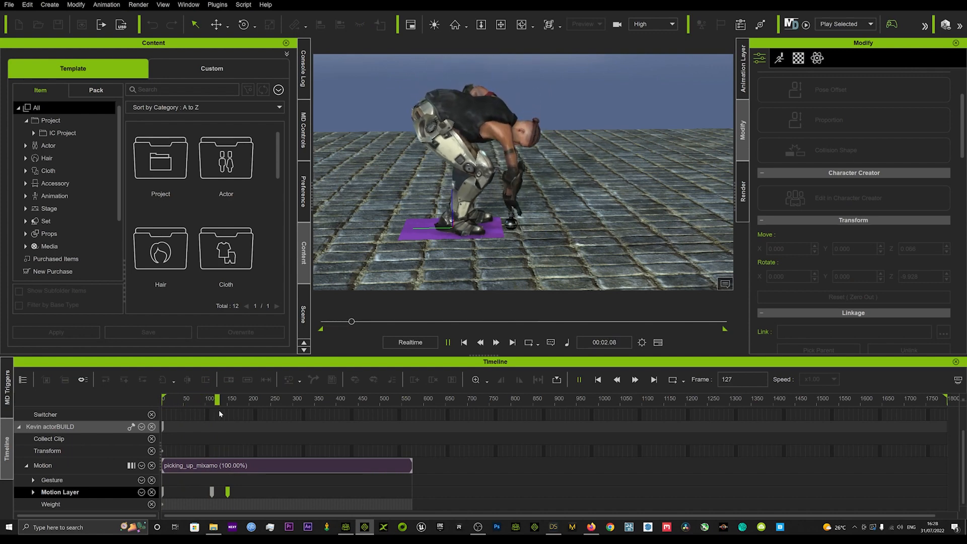
{"action": "key", "text": "space"}
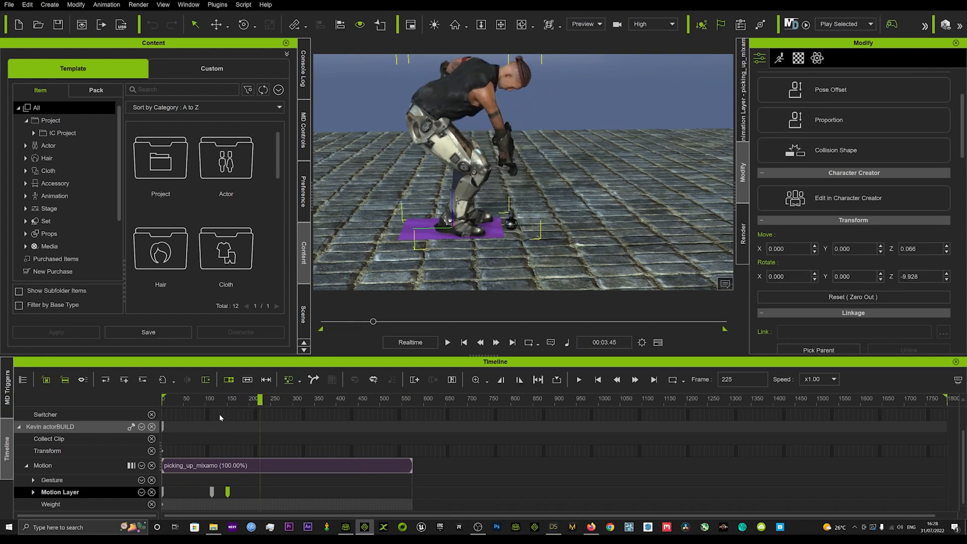
Replay the reach toward the grenade to check the new key timing, and return to frame 95.
{"action": "left_click_drag", "start_coordinate": [216, 401], "coordinate": [206, 400]}
{"action": "key", "text": "space"}
{"action": "key", "text": "space"}
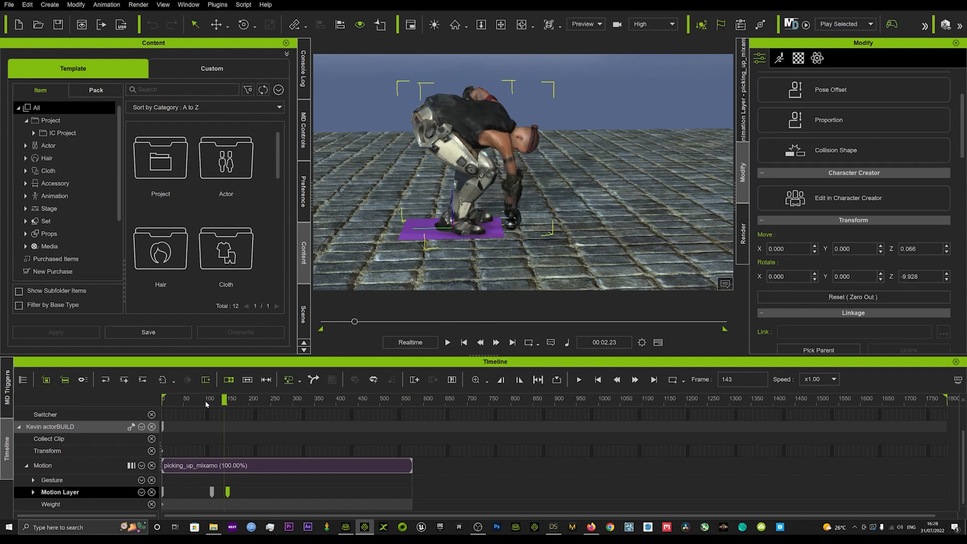
{"action": "key", "text": "space"}
{"action": "key", "text": "space"}
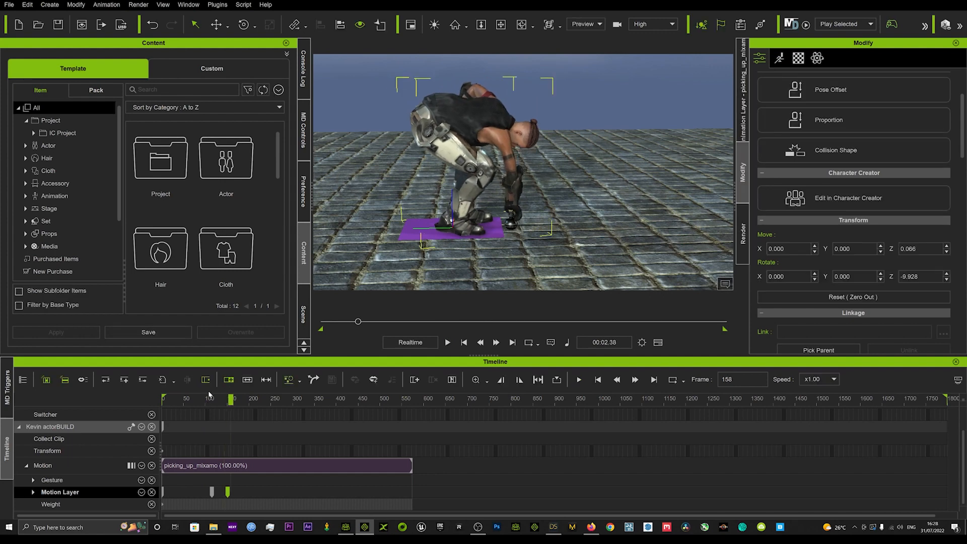
{"action": "left_click_drag", "start_coordinate": [210, 401], "coordinate": [203, 401]}
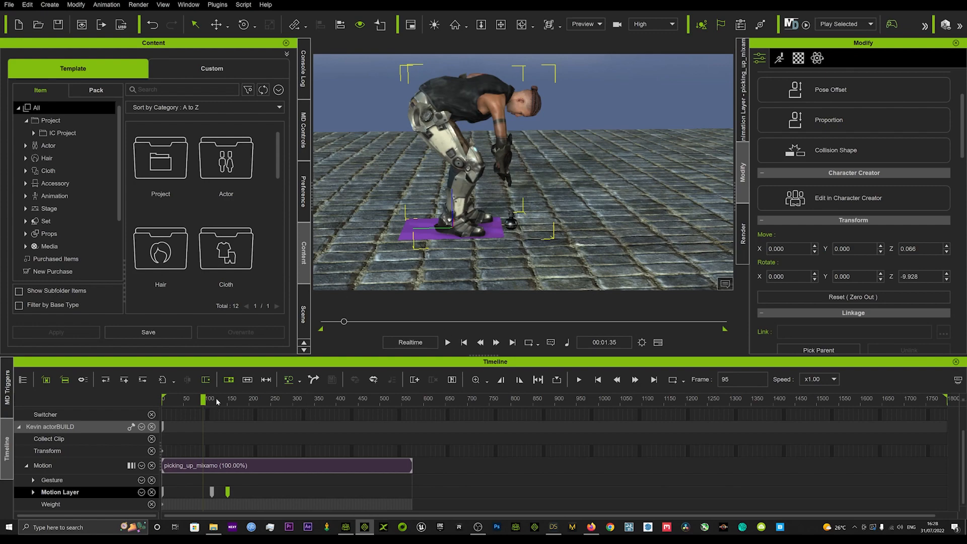
Go to frame 149 and select the grenade under the character's hand.
{"action": "left_click_drag", "start_coordinate": [218, 401], "coordinate": [228, 403]}
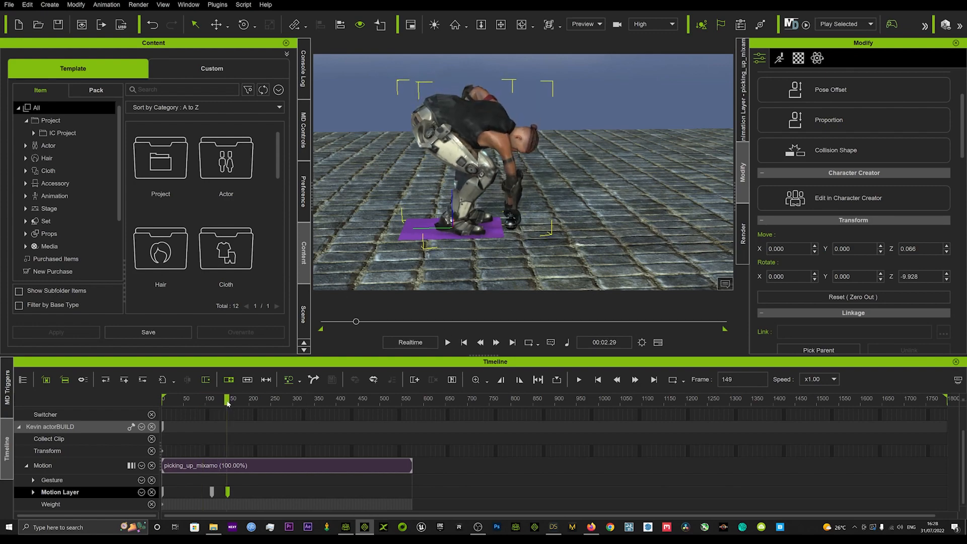
{"action": "scroll", "coordinate": [510, 183], "scroll_direction": "up", "scroll_amount": 10}
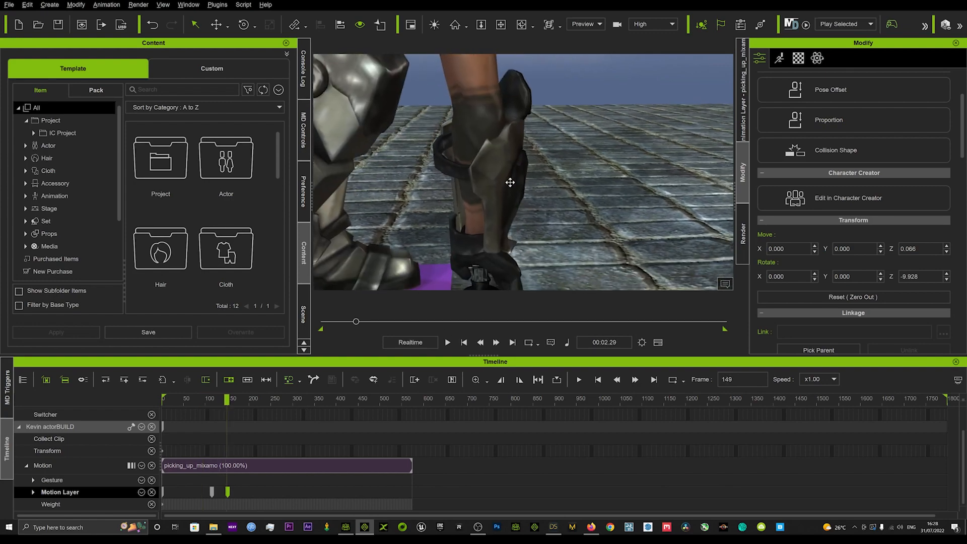
{"action": "middle_click_drag", "start_coordinate": [510, 182], "coordinate": [524, 133]}
{"action": "left_click", "coordinate": [498, 223]}
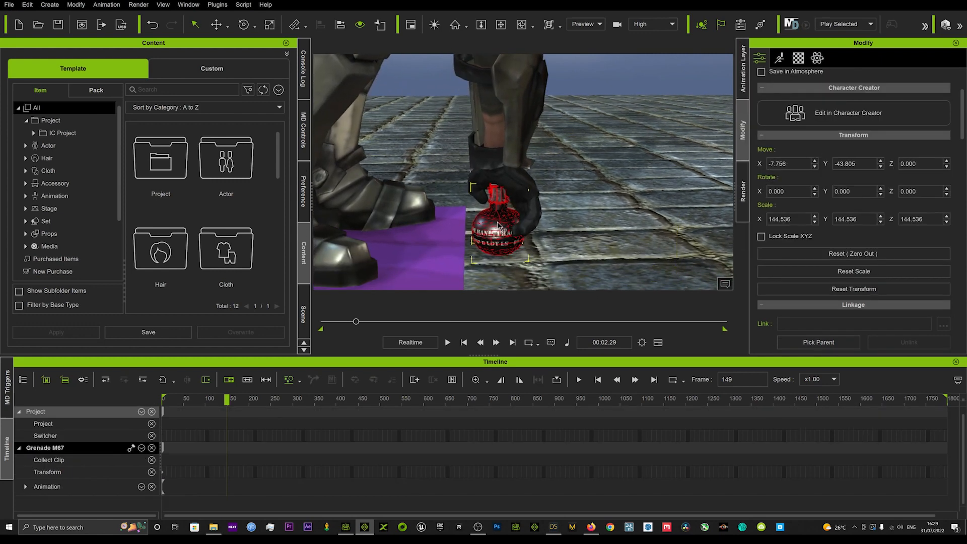
Try tilting the grenade to -13.570 on X and moving it to X -9.672, Y -43.670, and undo both changes.
{"action": "key", "text": "e"}
{"action": "left_click_drag", "start_coordinate": [481, 218], "coordinate": [475, 218]}
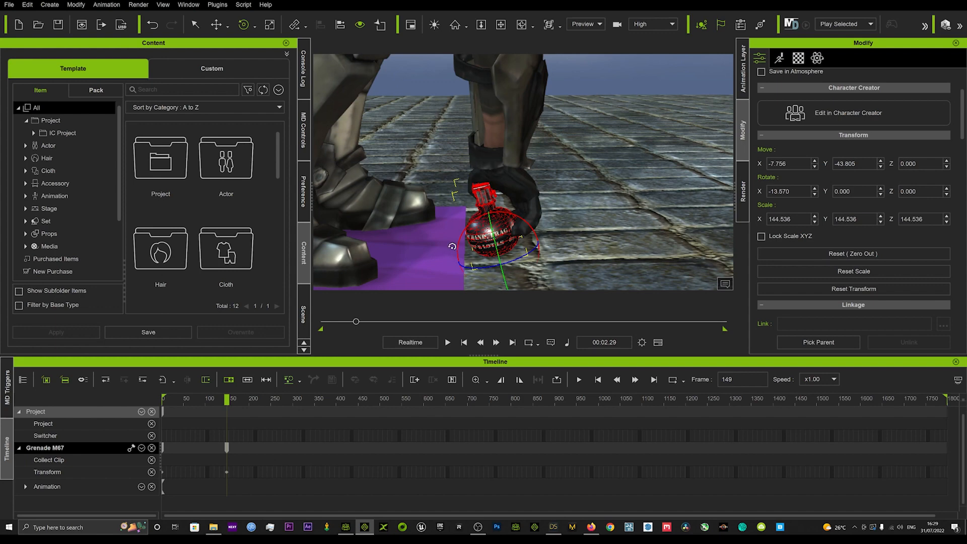
{"action": "key", "text": "w"}
{"action": "left_click_drag", "start_coordinate": [482, 247], "coordinate": [482, 249]}
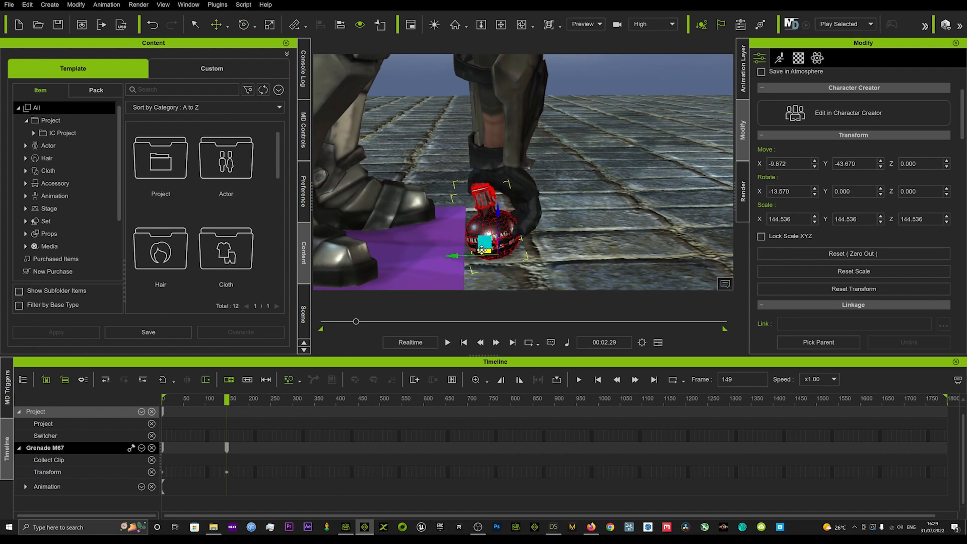
{"action": "key", "text": "ctrl+z"}
{"action": "key", "text": "ctrl+z"}
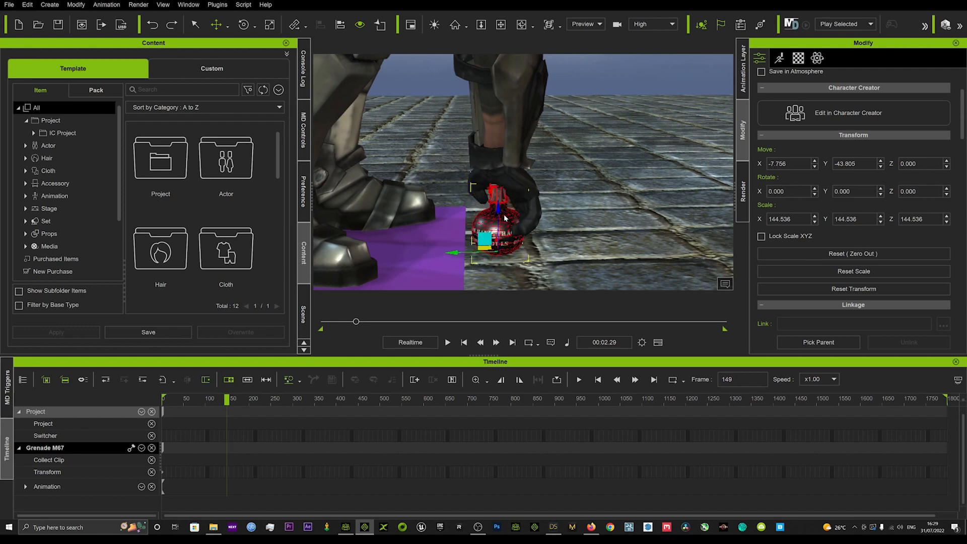
Add a Transform key for the grenade near the grab and place it at frame 145.
{"action": "right_click_drag", "start_coordinate": [505, 218], "coordinate": [564, 224]}
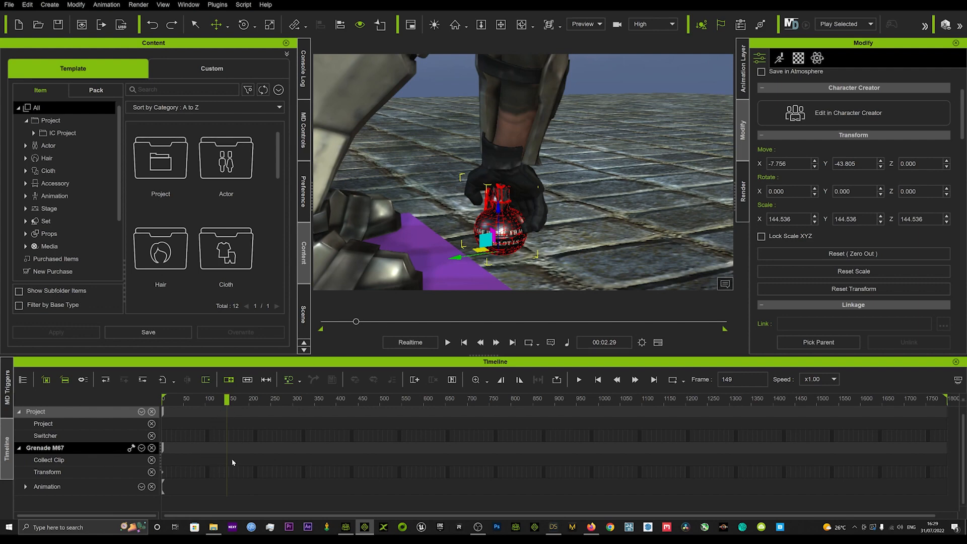
{"action": "double_click", "coordinate": [225, 474]}
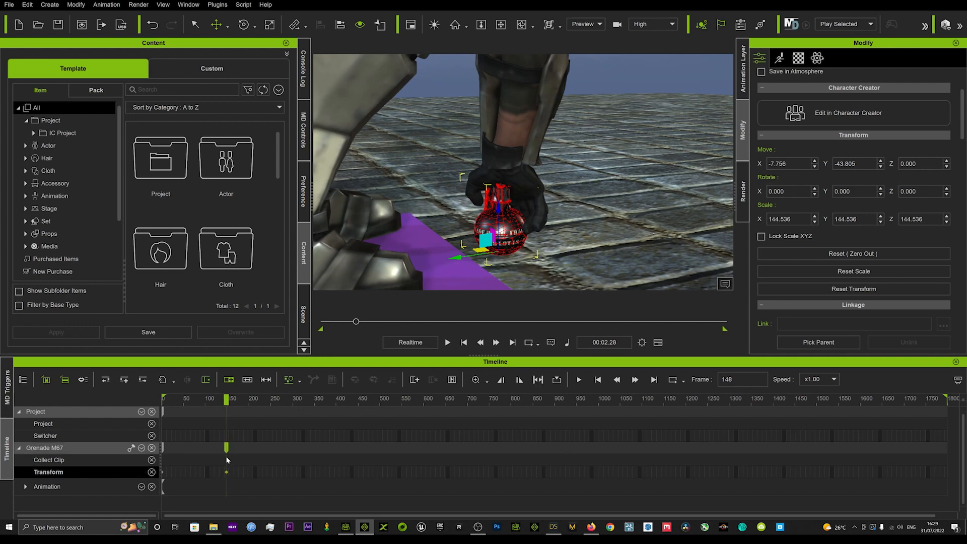
{"action": "left_click", "coordinate": [225, 446]}
{"action": "double_click", "coordinate": [224, 447]}
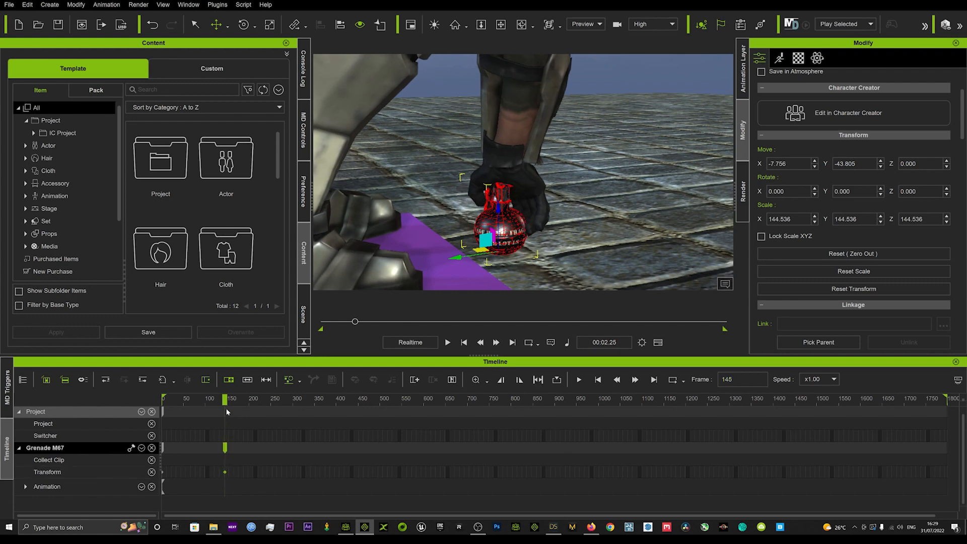
At frame 153, rotate the grenade to X -3.886, Y -9.546, Z 0.645.
{"action": "left_click_drag", "start_coordinate": [225, 399], "coordinate": [228, 399]}
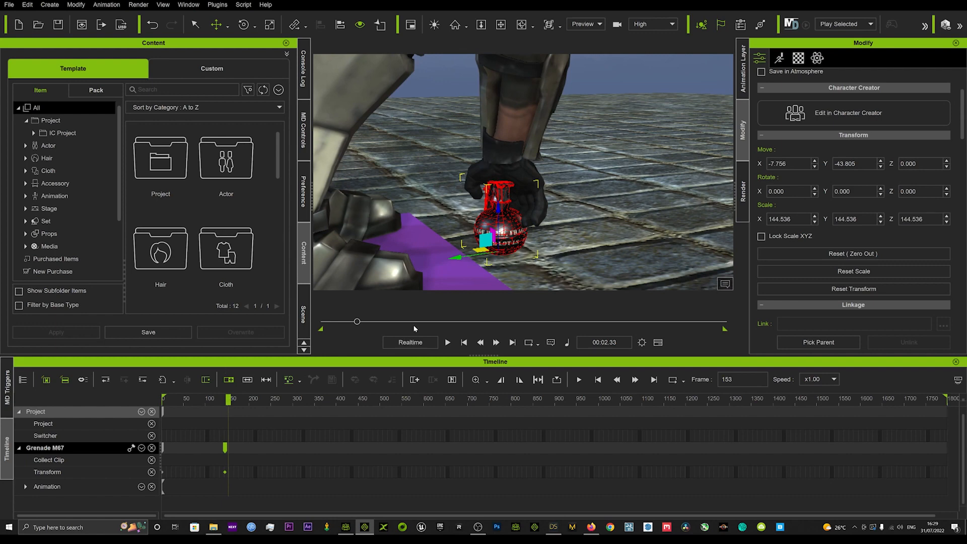
{"action": "key", "text": "e"}
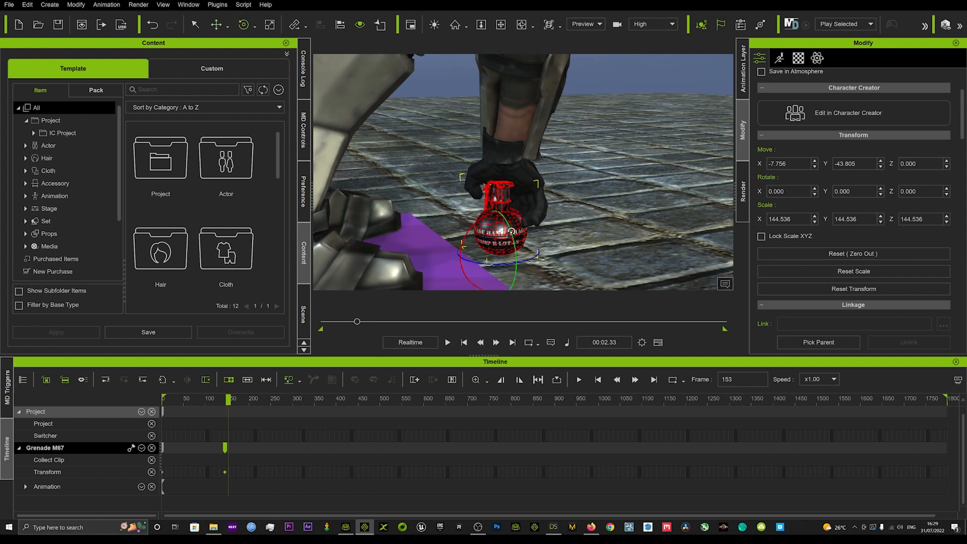
{"action": "left_click_drag", "start_coordinate": [473, 216], "coordinate": [495, 240]}
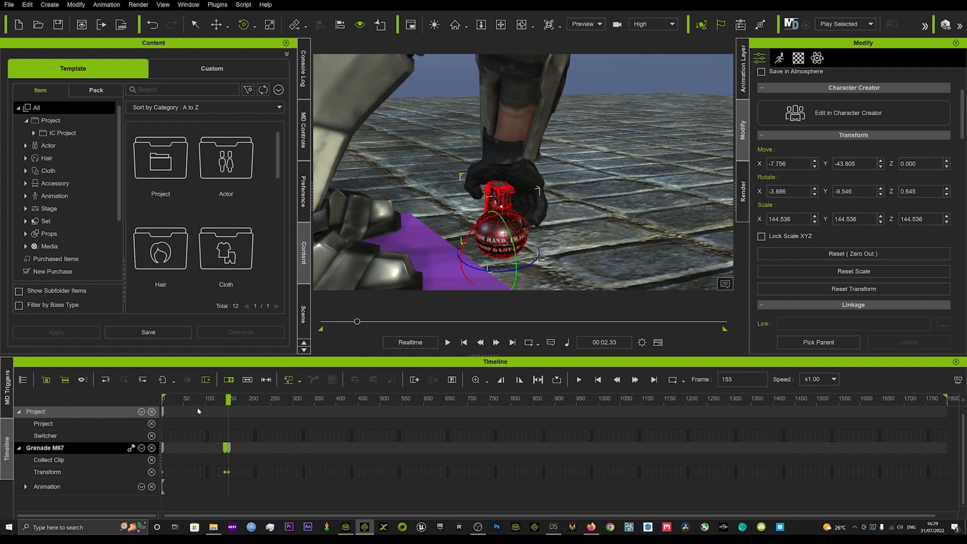
Replay the grab several times from just before the grenade's keys to check how it tilts with the hand.
{"action": "left_click", "coordinate": [218, 400]}
{"action": "key", "text": "space"}
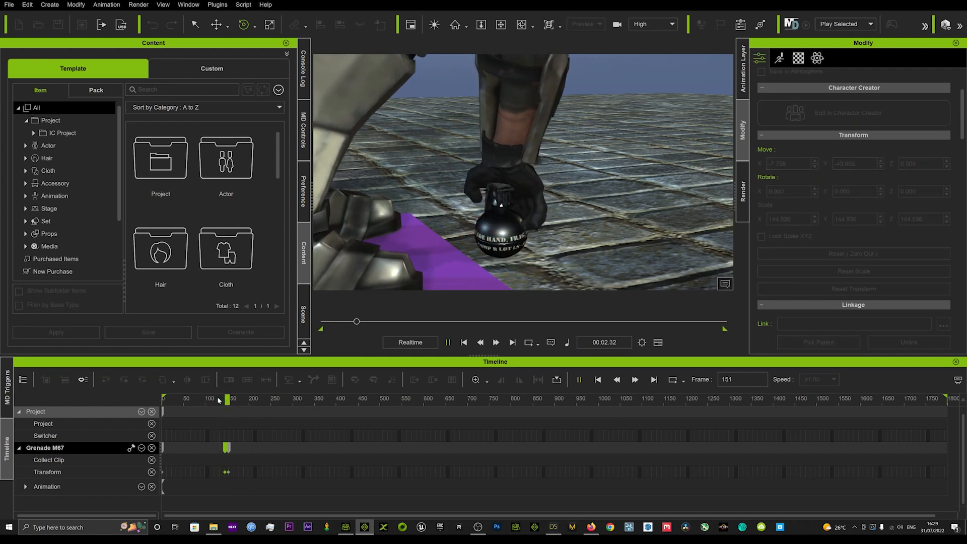
{"action": "key", "text": "space"}
{"action": "left_click", "coordinate": [216, 398]}
{"action": "key", "text": "space"}
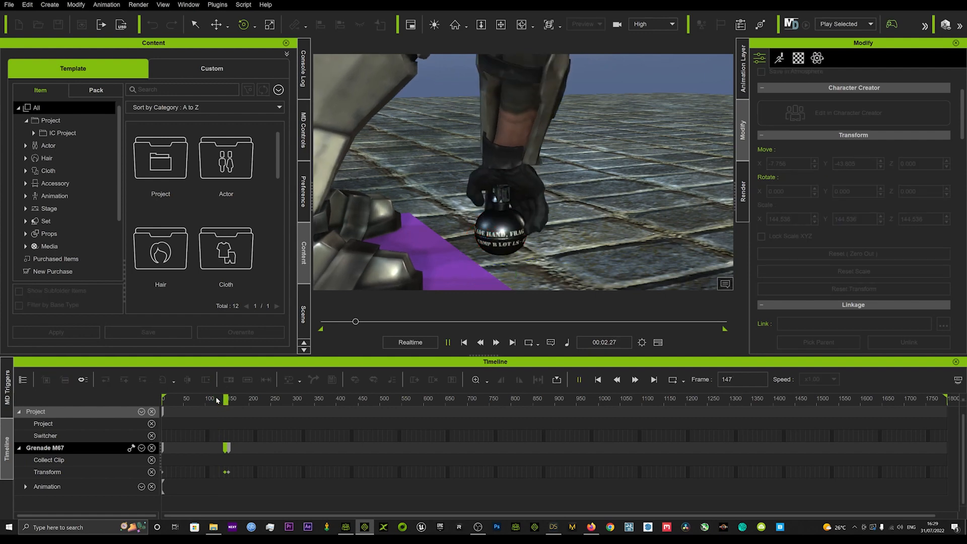
{"action": "key", "text": "space"}
{"action": "left_click", "coordinate": [217, 400]}
{"action": "key", "text": "space"}
{"action": "key", "text": "space"}
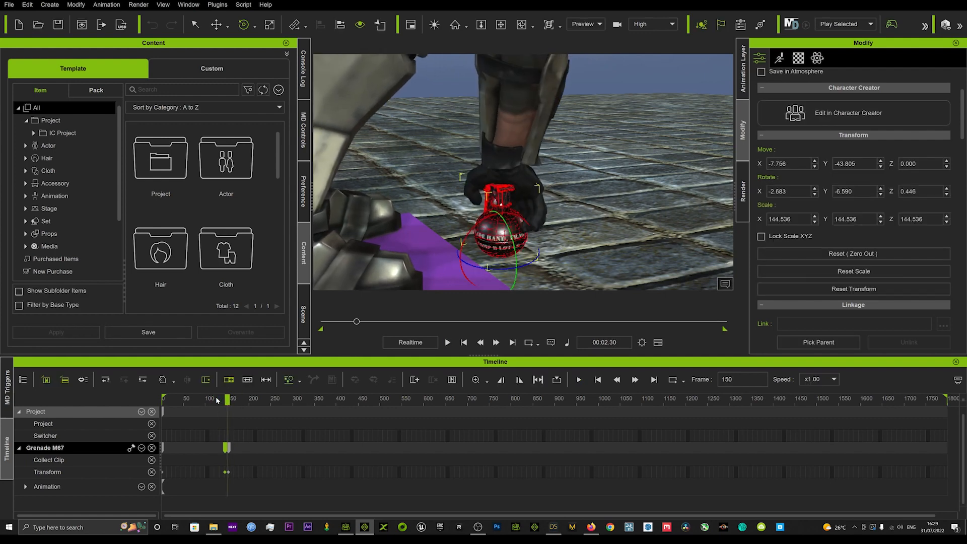
{"action": "key", "text": "space"}
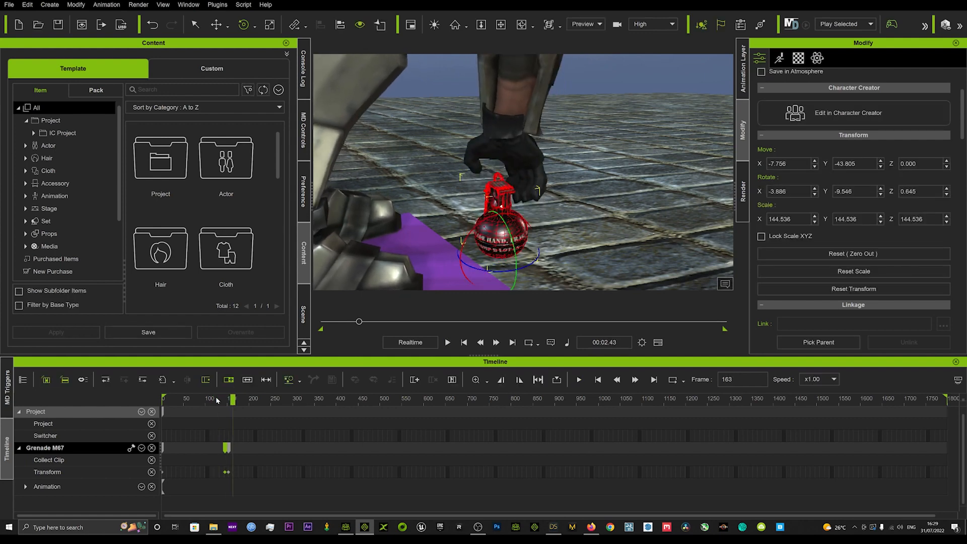
At frame 149, link the grenade to the character's right hand, CC_Base_R_Hand.
{"action": "left_click", "coordinate": [225, 401]}
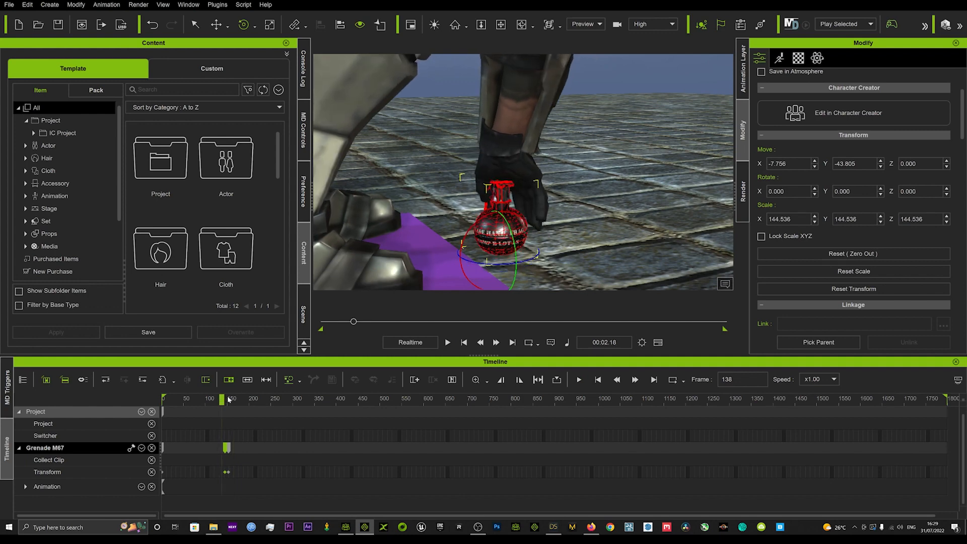
{"action": "left_click_drag", "start_coordinate": [354, 321], "coordinate": [357, 321]}
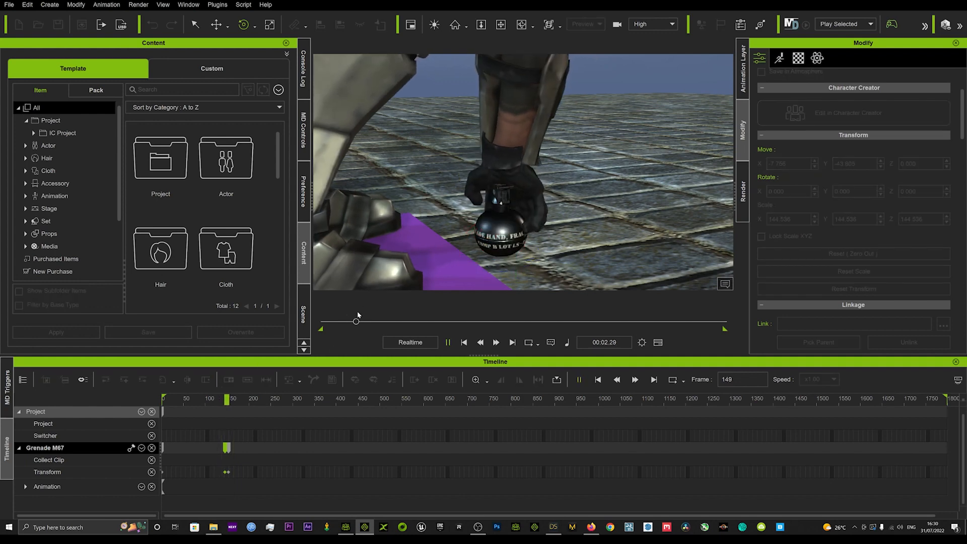
{"action": "right_click", "coordinate": [502, 231]}
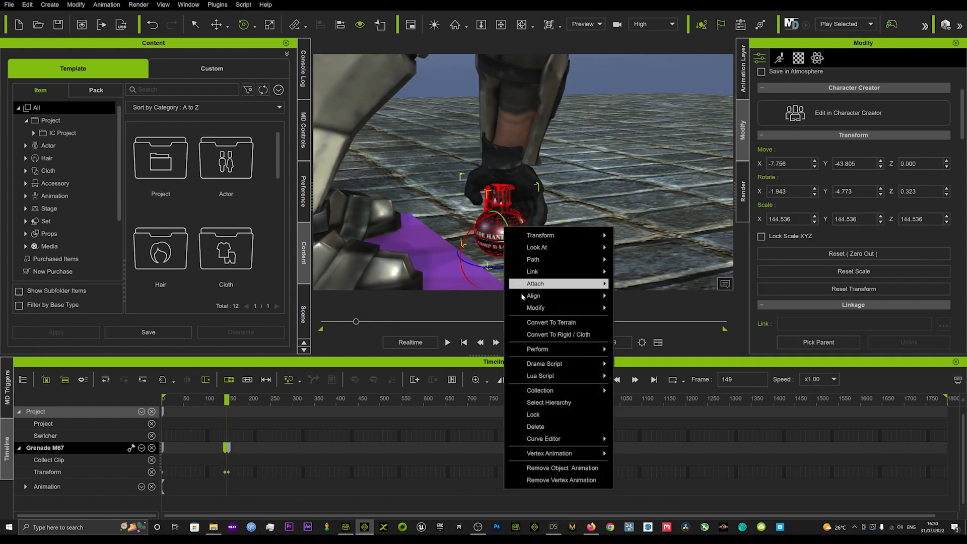
{"action": "mouse_move", "coordinate": [554, 274]}
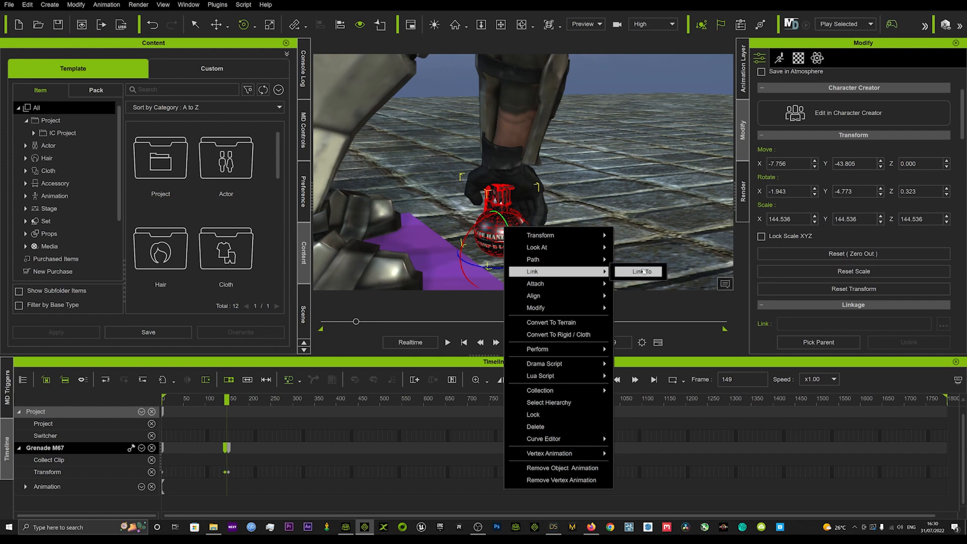
{"action": "left_click", "coordinate": [641, 274]}
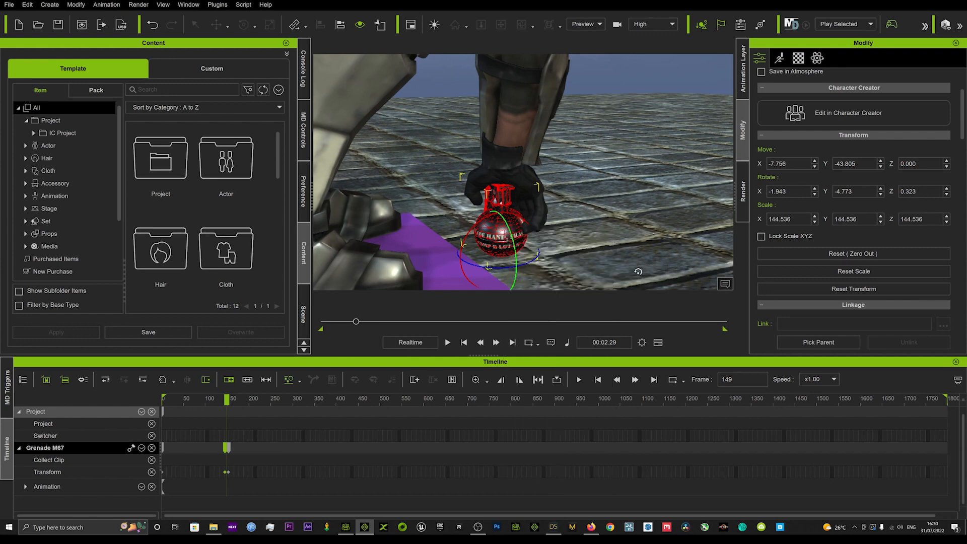
{"action": "left_click", "coordinate": [520, 198]}
Play the pick-up from frame 121 to check the grenade's link to the hand.
{"action": "left_click", "coordinate": [214, 400]}
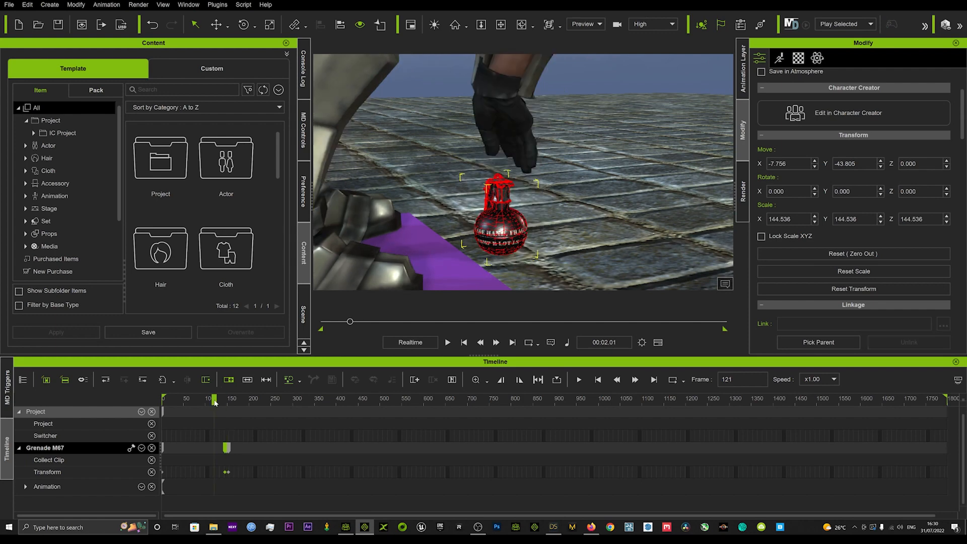
{"action": "key", "text": "space"}
{"action": "key", "text": "space"}
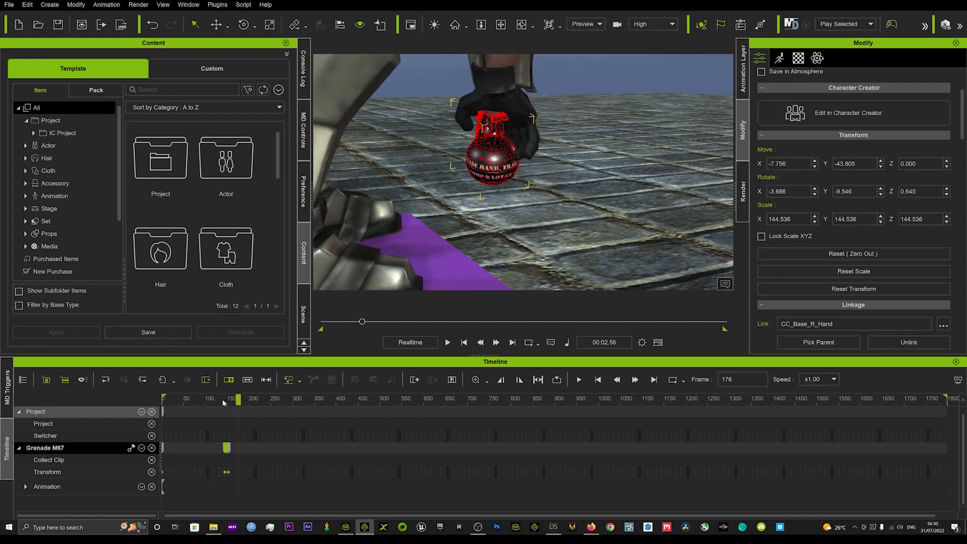
At frame 147, rotate the grenade to X 4.396, Y -95.008, Z -4.525, then try moving it and undo the move.
{"action": "left_click", "coordinate": [219, 400]}
{"action": "mouse_move", "coordinate": [219, 400]}
{"action": "left_mouse_down"}
{"action": "mouse_move", "coordinate": [227, 404]}
{"action": "mouse_move", "coordinate": [179, 405]}
{"action": "mouse_move", "coordinate": [227, 408]}
{"action": "left_mouse_up"}
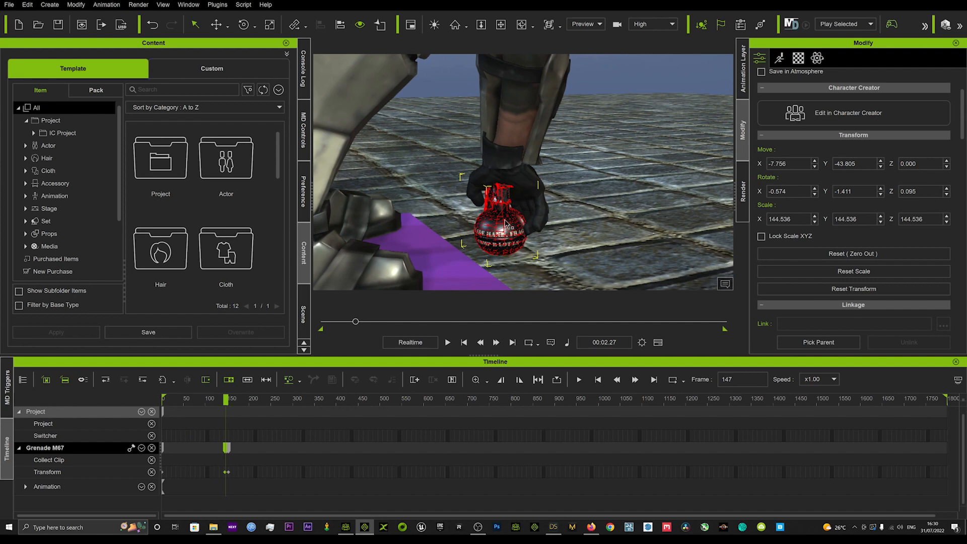
{"action": "key", "text": "e"}
{"action": "left_click_drag", "start_coordinate": [505, 219], "coordinate": [533, 256]}
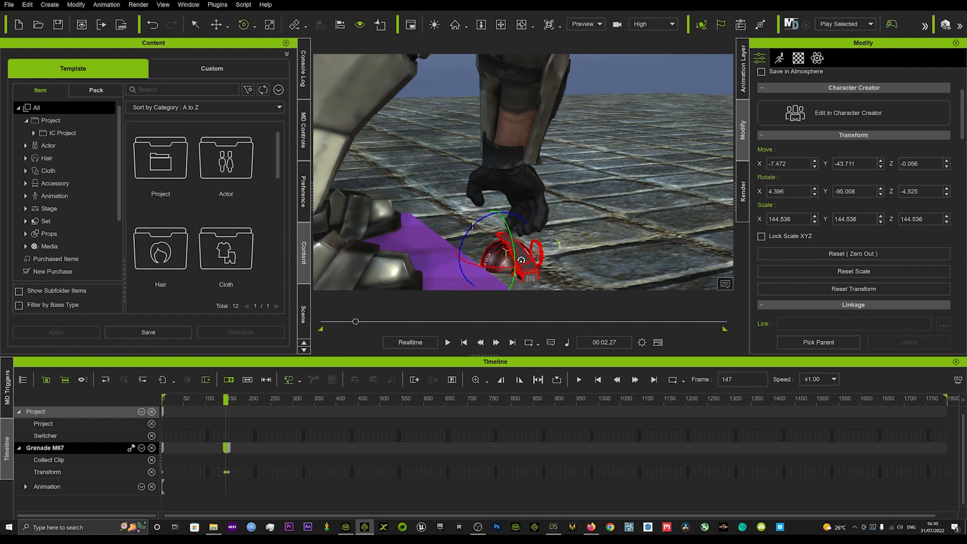
{"action": "key", "text": "w"}
{"action": "key", "text": "ctrl+z"}
{"action": "key", "text": "ctrl+z"}
{"action": "key", "text": "ctrl+z"}
{"action": "key", "text": "ctrl+z"}
{"action": "key", "text": "ctrl+z"}
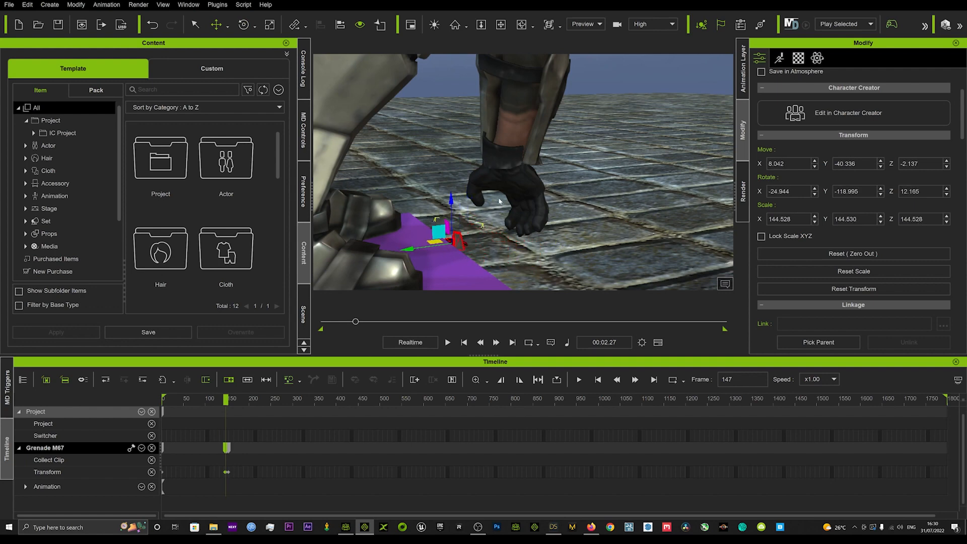
{"action": "key", "text": "ctrl+z"}
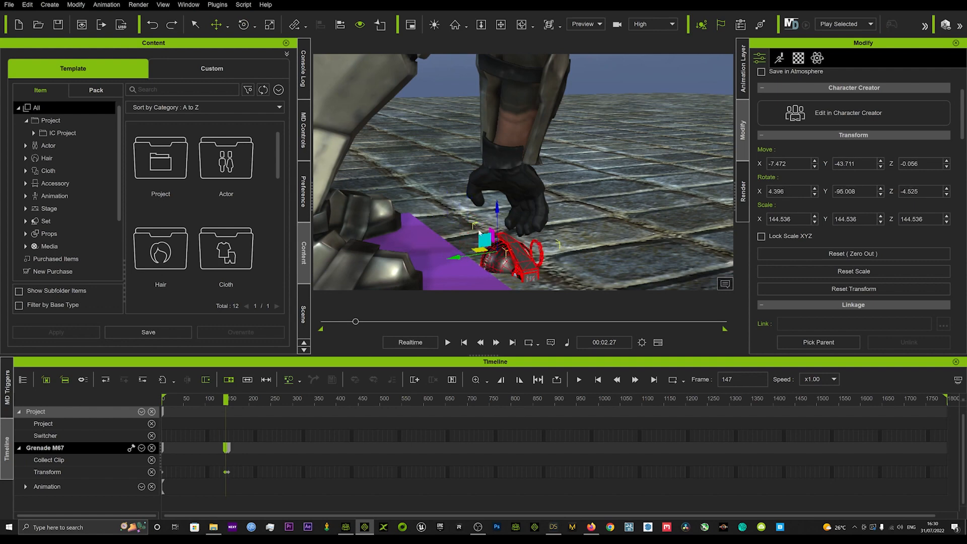
Remove the grenade's object animation and move it under the hand to X -3.634, Y -42.272, Z 3.982.
{"action": "right_click", "coordinate": [507, 258]}
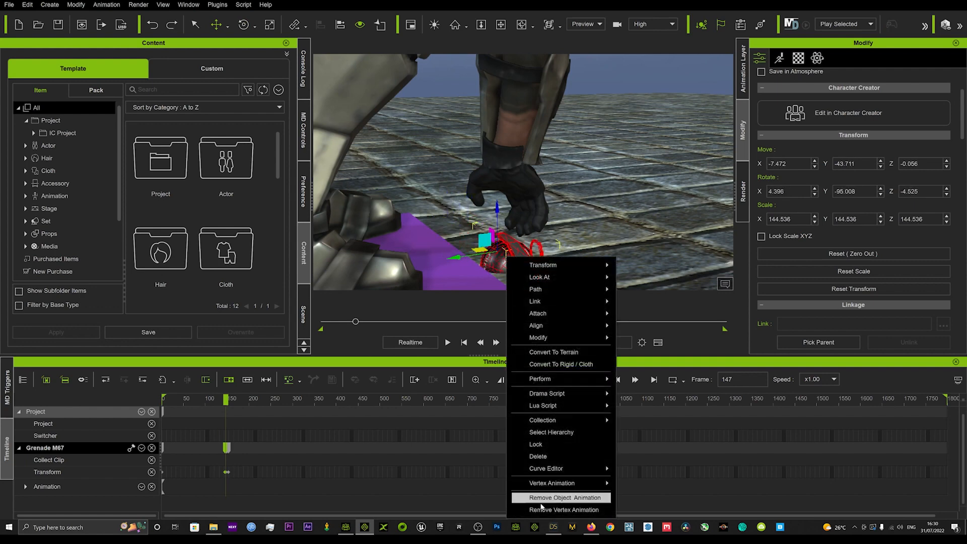
{"action": "left_click", "coordinate": [540, 497]}
{"action": "left_click_drag", "start_coordinate": [485, 233], "coordinate": [467, 219]}
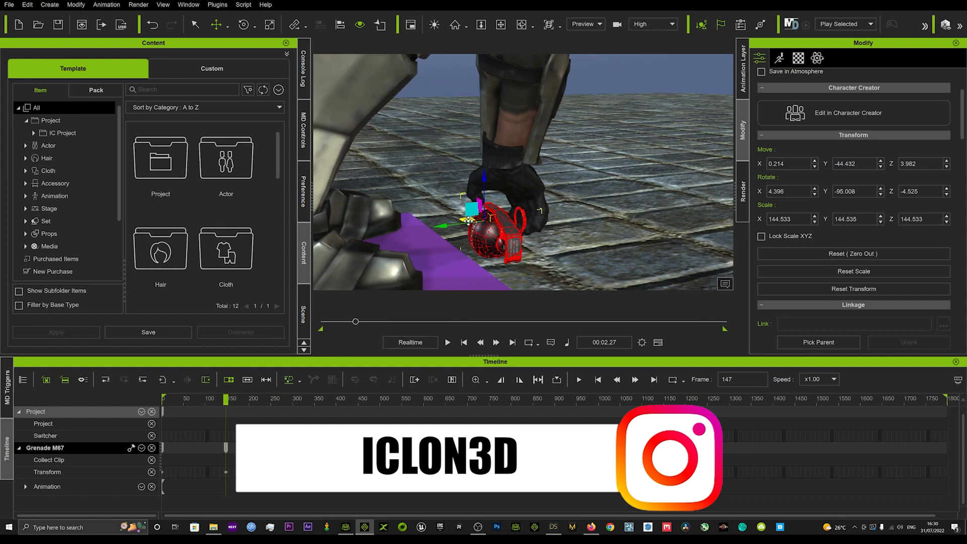
{"action": "right_click_drag", "start_coordinate": [578, 219], "coordinate": [482, 229]}
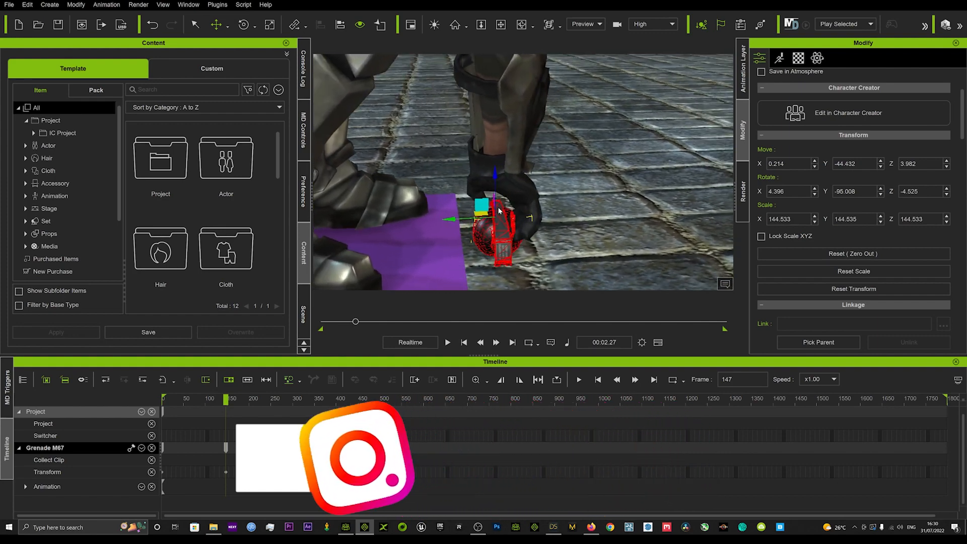
{"action": "left_click_drag", "start_coordinate": [479, 214], "coordinate": [470, 222]}
Go to frame 159 and remove the grenade's object animation again.
{"action": "left_click_drag", "start_coordinate": [351, 323], "coordinate": [359, 323]}
{"action": "right_click", "coordinate": [488, 231]}
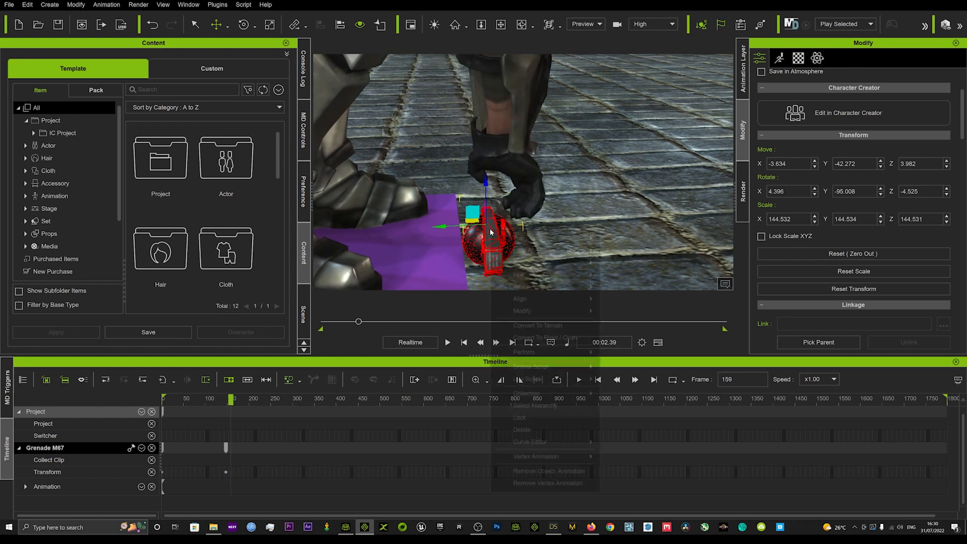
{"action": "left_click", "coordinate": [542, 471]}
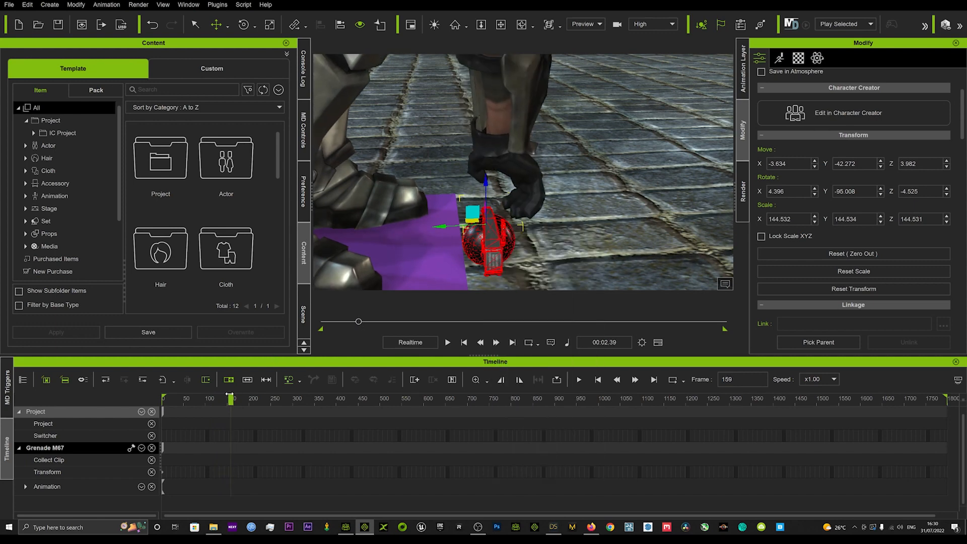
At frame 144, move the grenade under the hand to X -4.322, Y -43.149, Z 3.982.
{"action": "mouse_move", "coordinate": [218, 396]}
{"action": "left_mouse_down"}
{"action": "mouse_move", "coordinate": [141, 391]}
{"action": "mouse_move", "coordinate": [233, 385]}
{"action": "mouse_move", "coordinate": [224, 386]}
{"action": "left_mouse_up"}
{"action": "right_click_drag", "start_coordinate": [473, 121], "coordinate": [630, 250]}
{"action": "left_click_drag", "start_coordinate": [441, 237], "coordinate": [449, 228]}
{"action": "right_click_drag", "start_coordinate": [449, 229], "coordinate": [488, 170]}
{"action": "scroll", "coordinate": [488, 170], "scroll_direction": "down", "scroll_amount": 3}
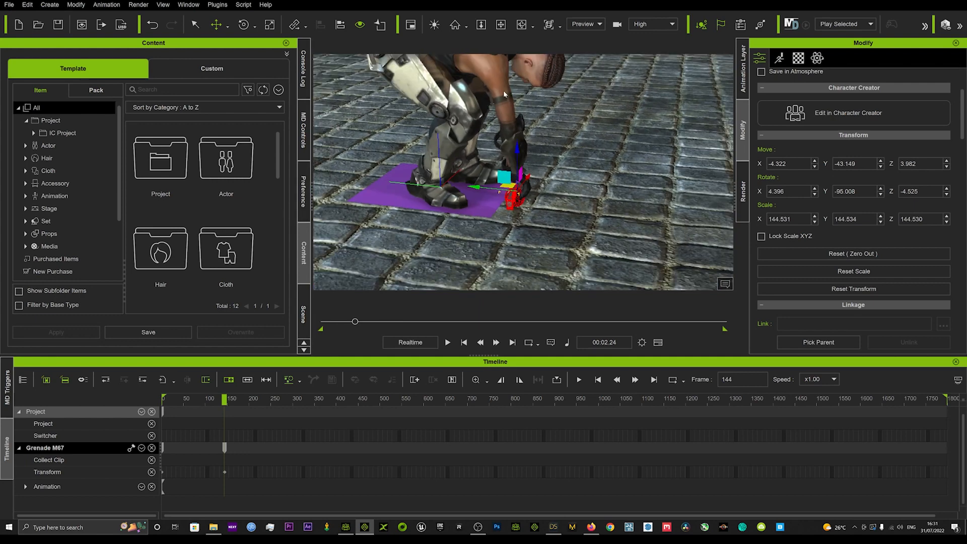
Select the character's motion layer key at frame 151 and open its motion layer for editing.
{"action": "left_click", "coordinate": [495, 129]}
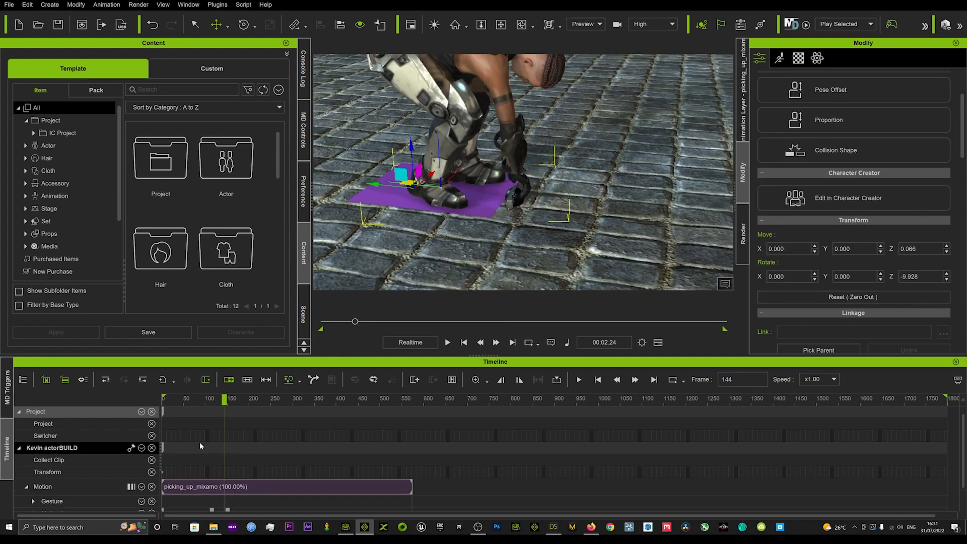
{"action": "scroll", "coordinate": [212, 456], "scroll_direction": "down", "scroll_amount": 1}
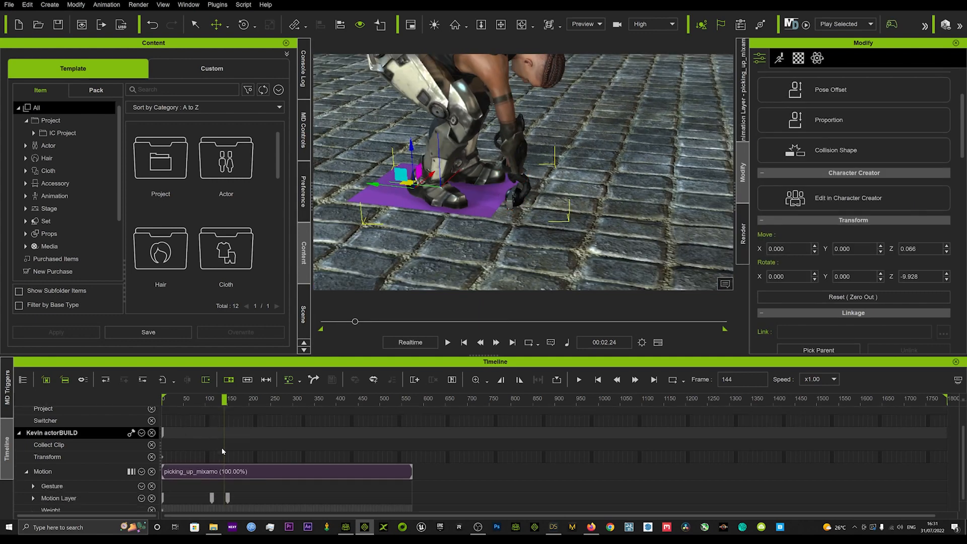
{"action": "left_click", "coordinate": [227, 493]}
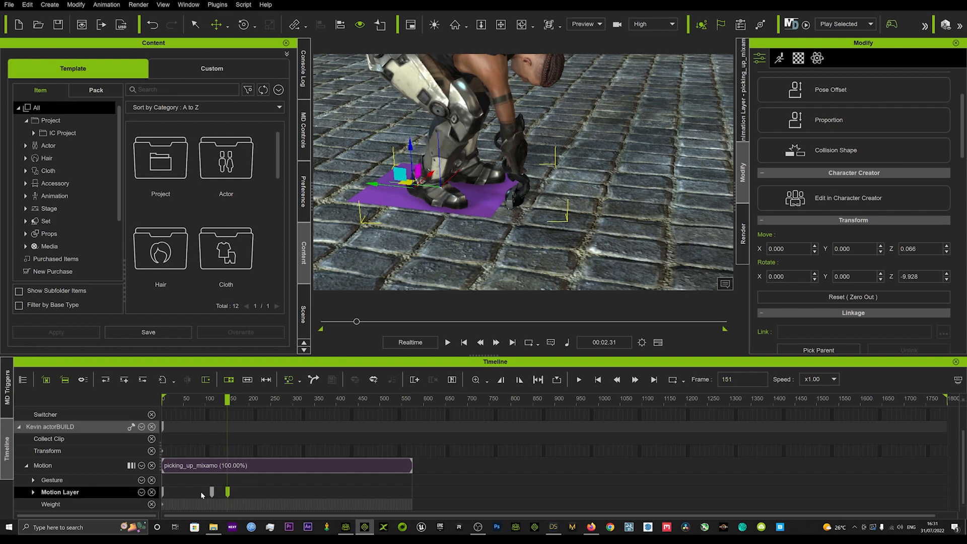
{"action": "left_click", "coordinate": [212, 492]}
{"action": "left_click", "coordinate": [228, 492]}
{"action": "double_click", "coordinate": [509, 125]}
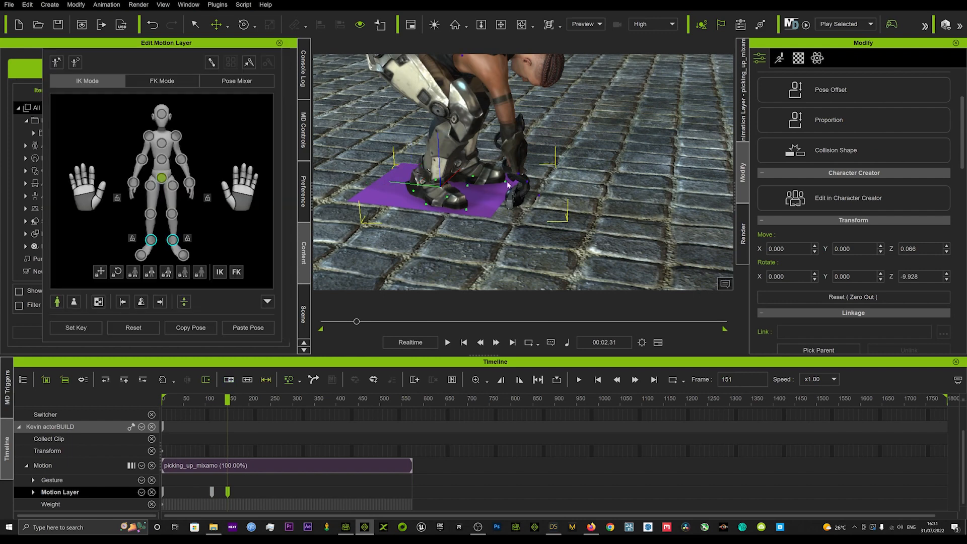
Lower the character's right hand onto the grenade at frame 151.
{"action": "left_click", "coordinate": [133, 183]}
{"action": "scroll", "coordinate": [489, 185], "scroll_direction": "up", "scroll_amount": 5}
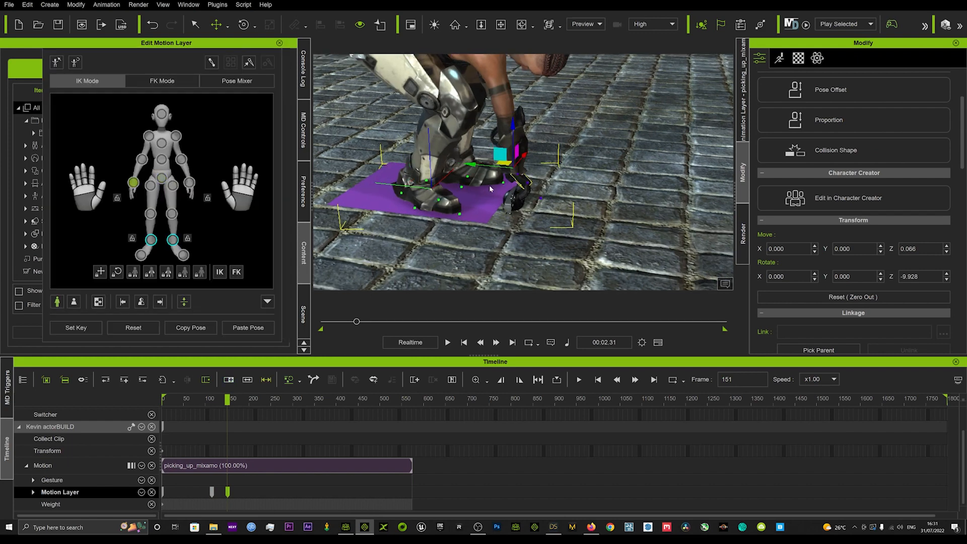
{"action": "right_click_drag", "start_coordinate": [502, 190], "coordinate": [573, 162]}
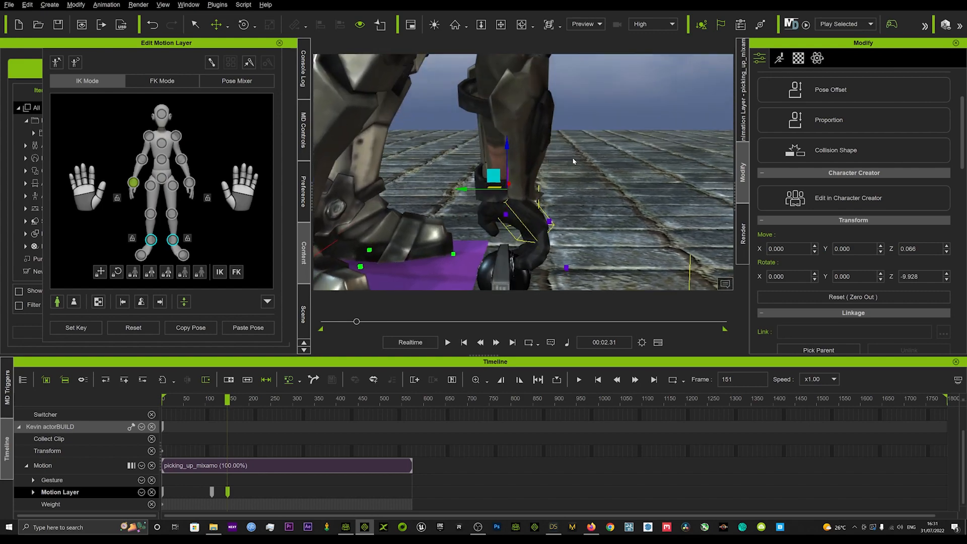
{"action": "left_click_drag", "start_coordinate": [507, 146], "coordinate": [499, 171]}
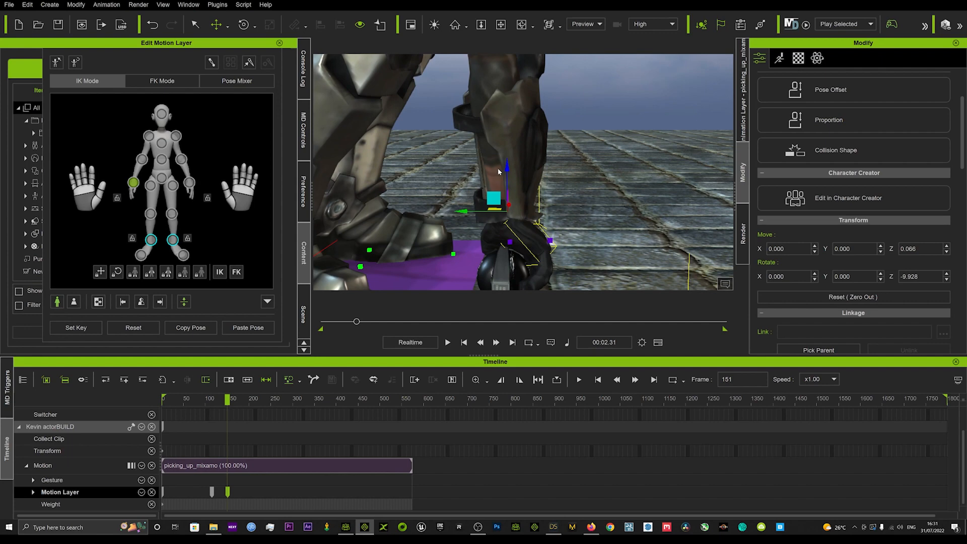
Shift the right hand slightly in the horizontal plane so it sits over the grenade.
{"action": "right_click_drag", "start_coordinate": [460, 228], "coordinate": [478, 214]}
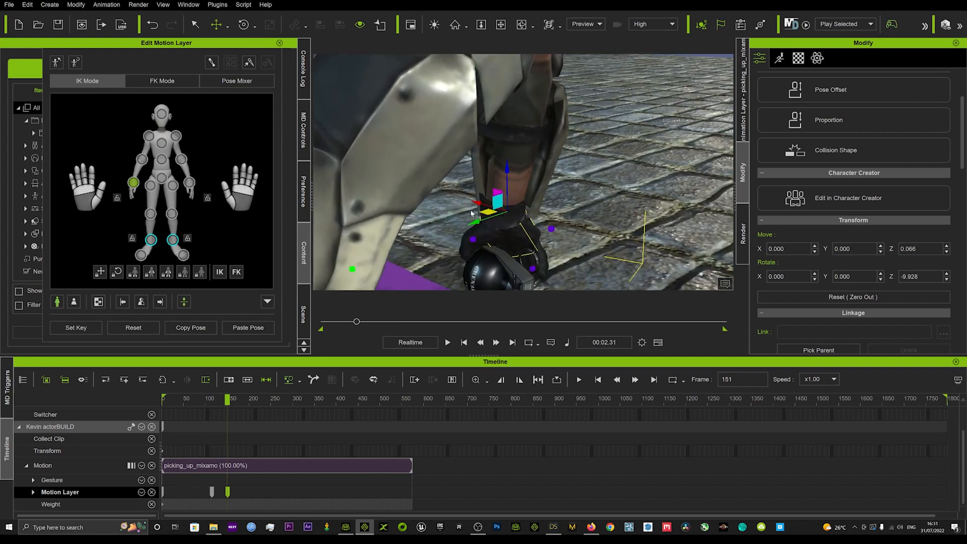
{"action": "left_click_drag", "start_coordinate": [487, 212], "coordinate": [479, 217]}
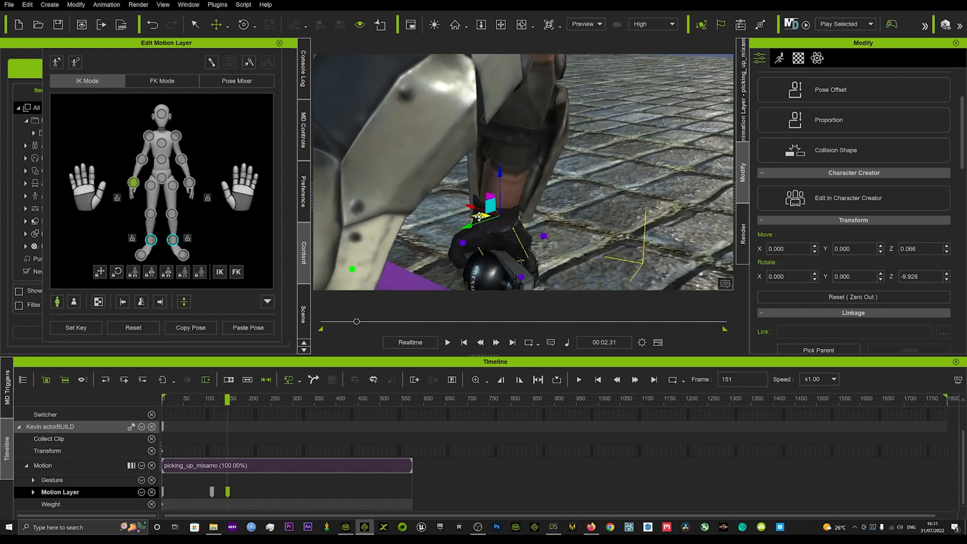
{"action": "right_click_drag", "start_coordinate": [479, 216], "coordinate": [426, 188]}
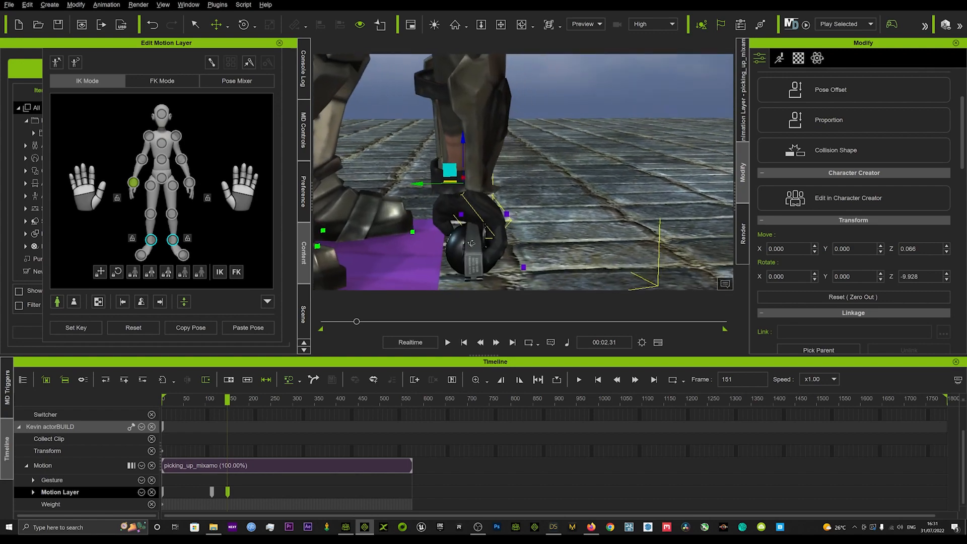
{"action": "right_click_drag", "start_coordinate": [472, 243], "coordinate": [80, 232]}
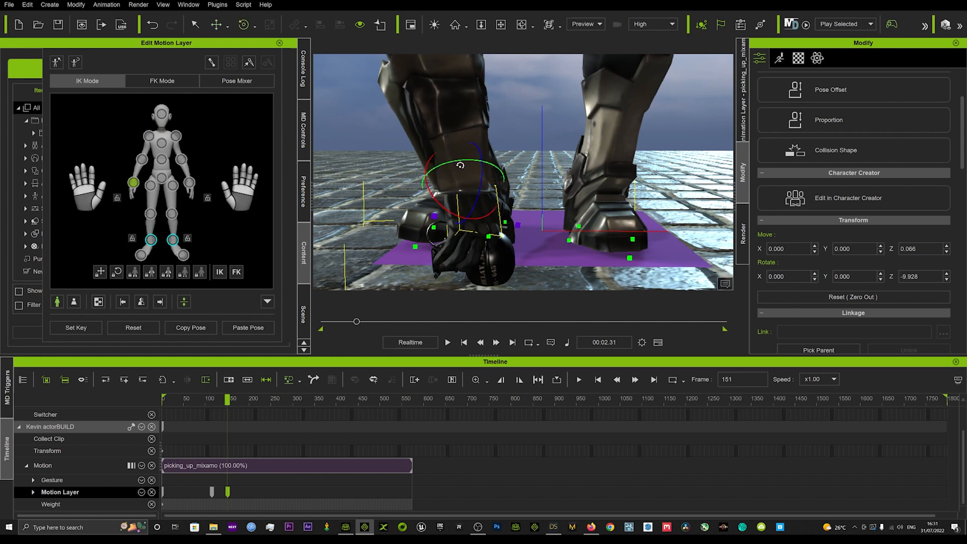
Rotate the right hand slightly and adjust the index finger's joints around the grenade.
{"action": "left_click_drag", "start_coordinate": [460, 165], "coordinate": [456, 164]}
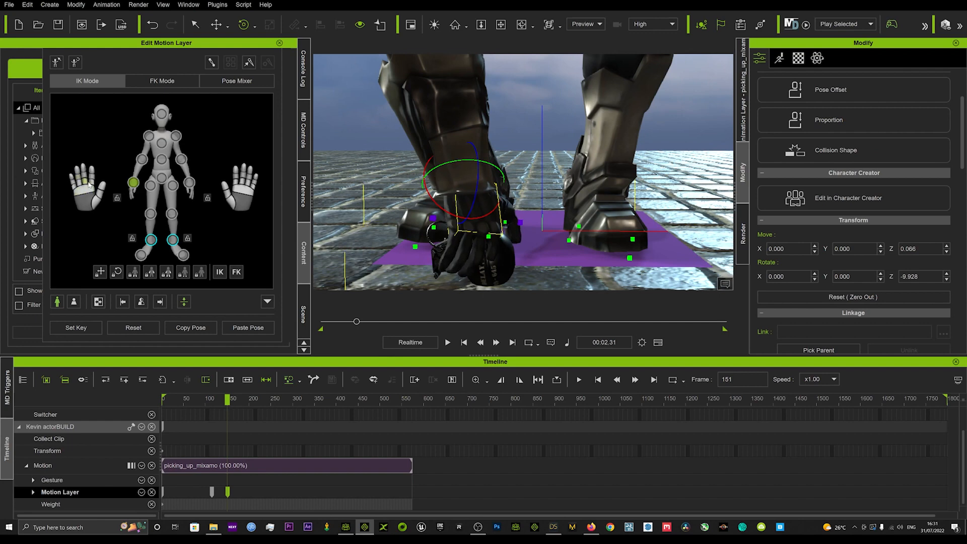
{"action": "left_click", "coordinate": [91, 186]}
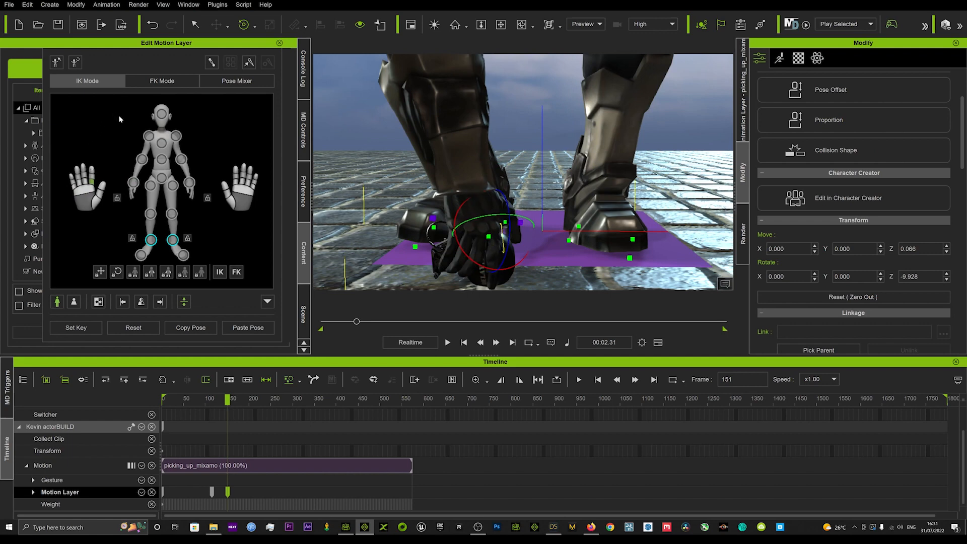
{"action": "left_click", "coordinate": [91, 178]}
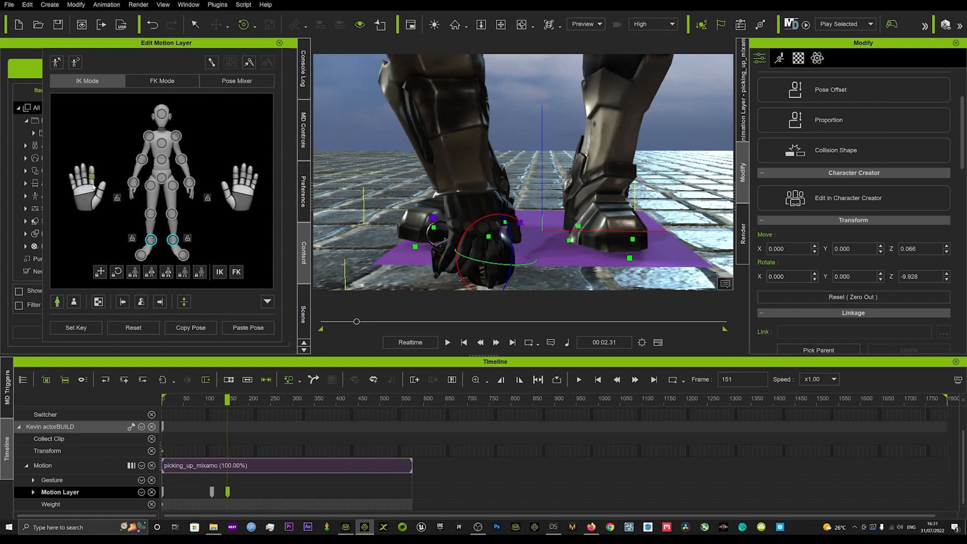
{"action": "right_click_drag", "start_coordinate": [389, 229], "coordinate": [572, 206]}
{"action": "middle_click_drag", "start_coordinate": [571, 207], "coordinate": [602, 205]}
Close the motion layer editor, remove the grenade's object animation at frame 147 and play back the pickup.
{"action": "left_click_drag", "start_coordinate": [203, 401], "coordinate": [227, 404]}
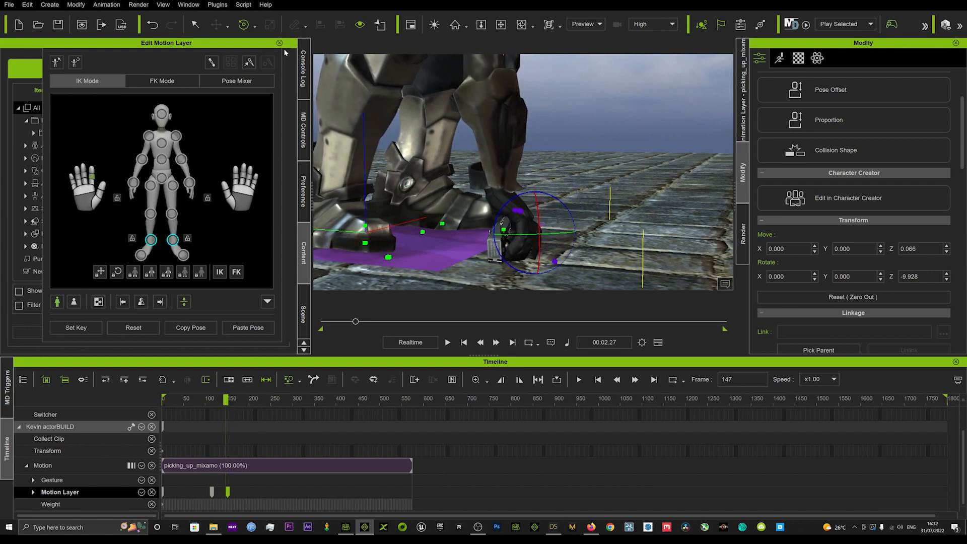
{"action": "left_click", "coordinate": [279, 42]}
{"action": "left_click", "coordinate": [497, 239]}
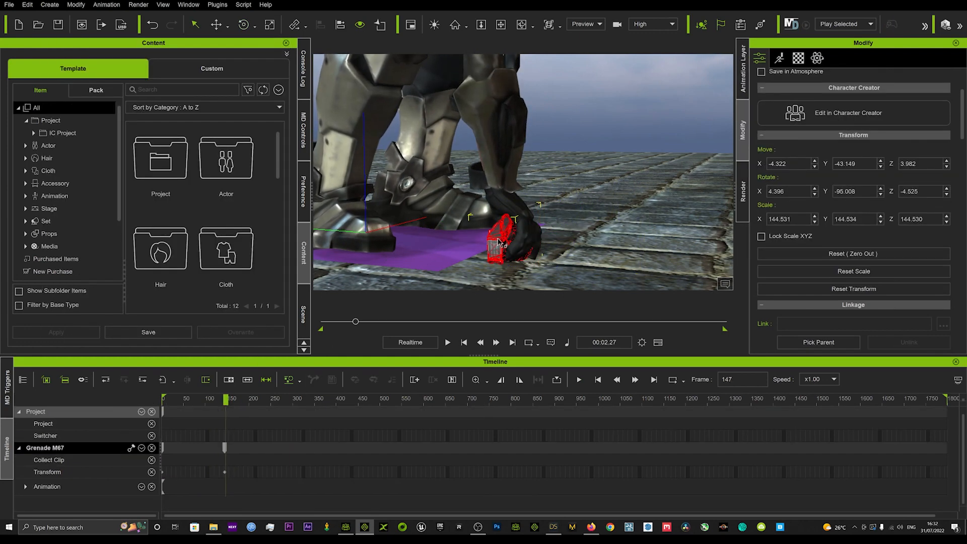
{"action": "right_click", "coordinate": [497, 239]}
{"action": "left_click", "coordinate": [524, 477]}
{"action": "key", "text": "space"}
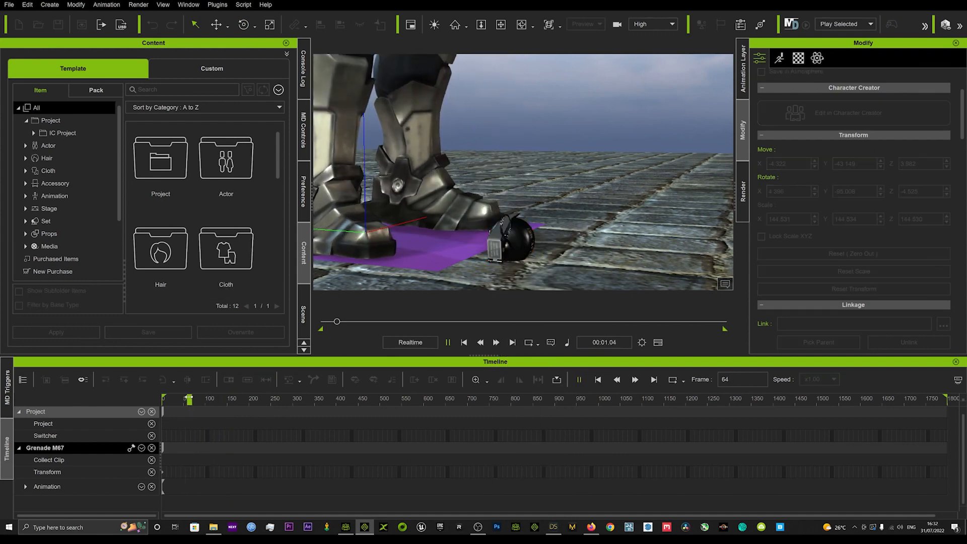
{"action": "key", "text": "space"}
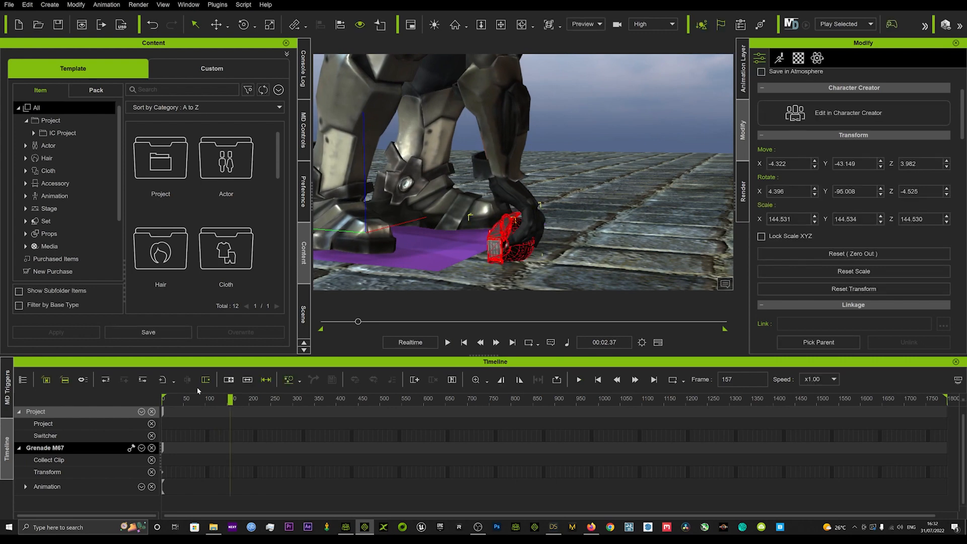
At frame 150, link the grenade to the character's right hand.
{"action": "left_click_drag", "start_coordinate": [225, 398], "coordinate": [213, 397]}
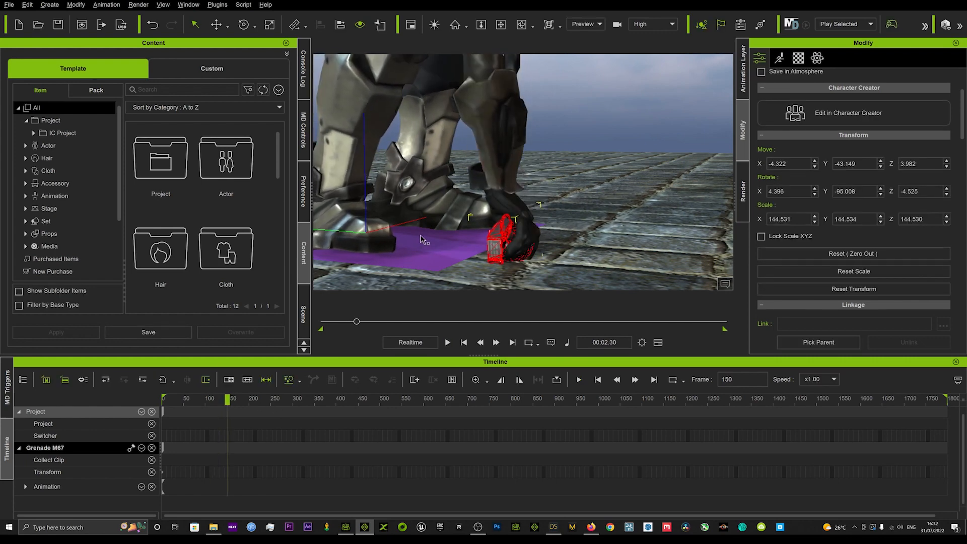
{"action": "left_click_drag", "start_coordinate": [421, 237], "coordinate": [562, 243], "text": "alt"}
{"action": "right_click", "coordinate": [503, 235]}
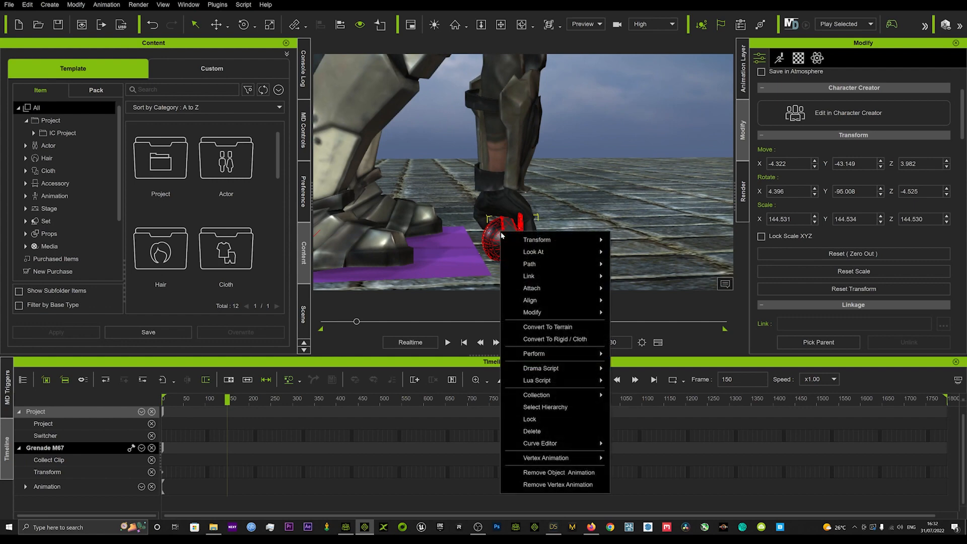
{"action": "mouse_move", "coordinate": [554, 276]}
{"action": "left_click", "coordinate": [638, 277]}
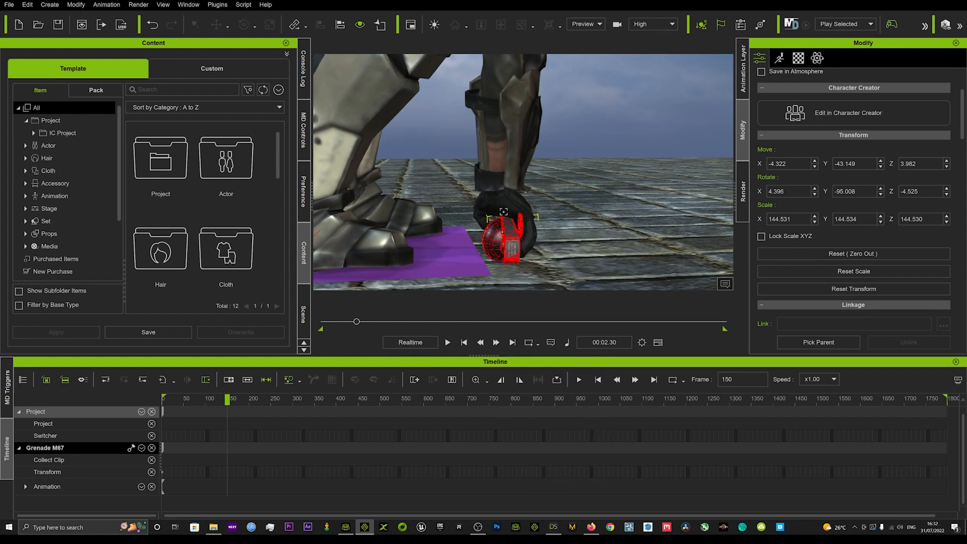
{"action": "left_click", "coordinate": [504, 211]}
Play back the pickup close up from just before the grab, and play it from frame 0 with the whole character in view.
{"action": "key", "text": "space"}
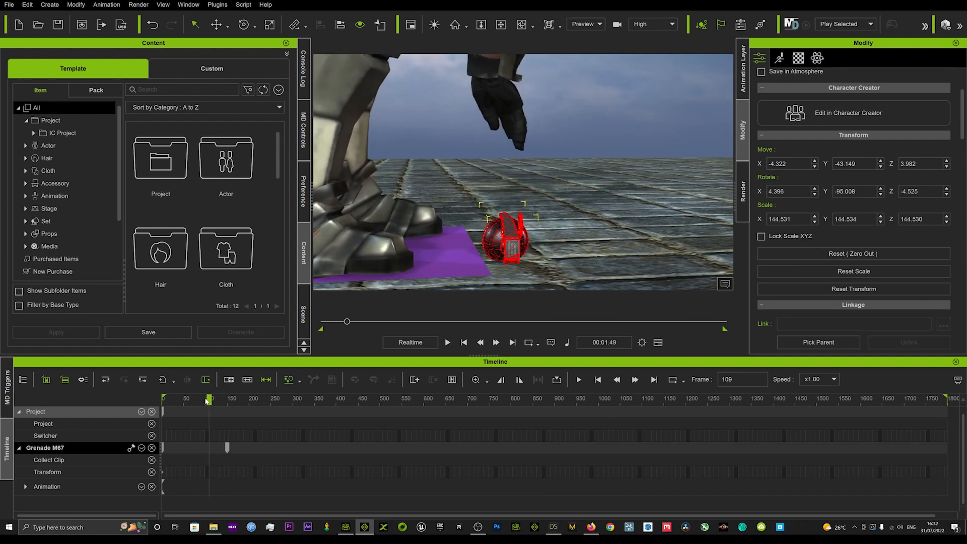
{"action": "key", "text": "space"}
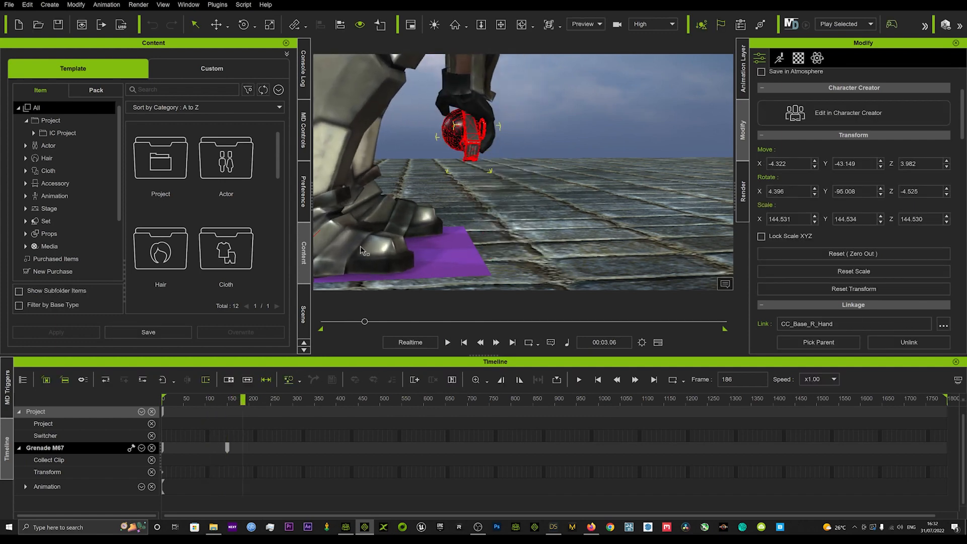
{"action": "left_click", "coordinate": [204, 400]}
{"action": "key", "text": "space"}
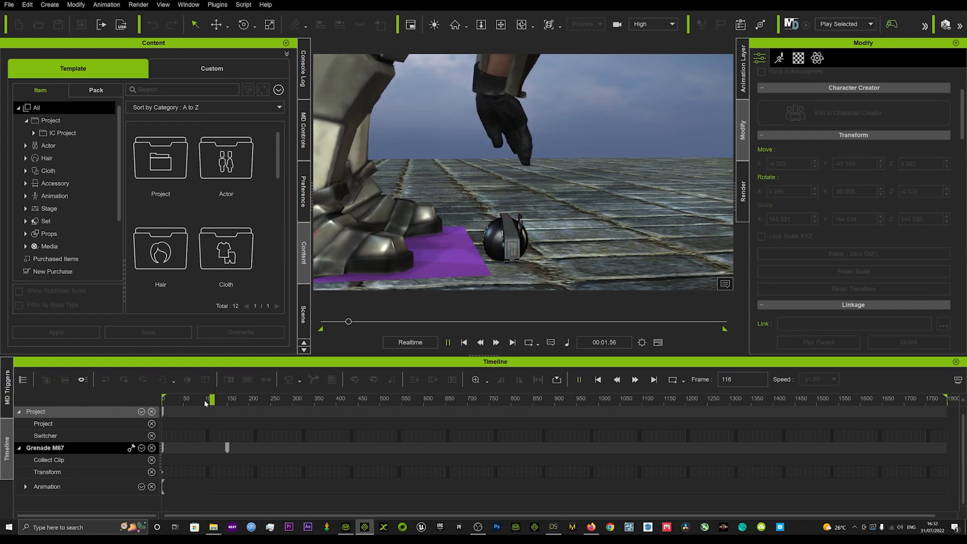
{"action": "key", "text": "space"}
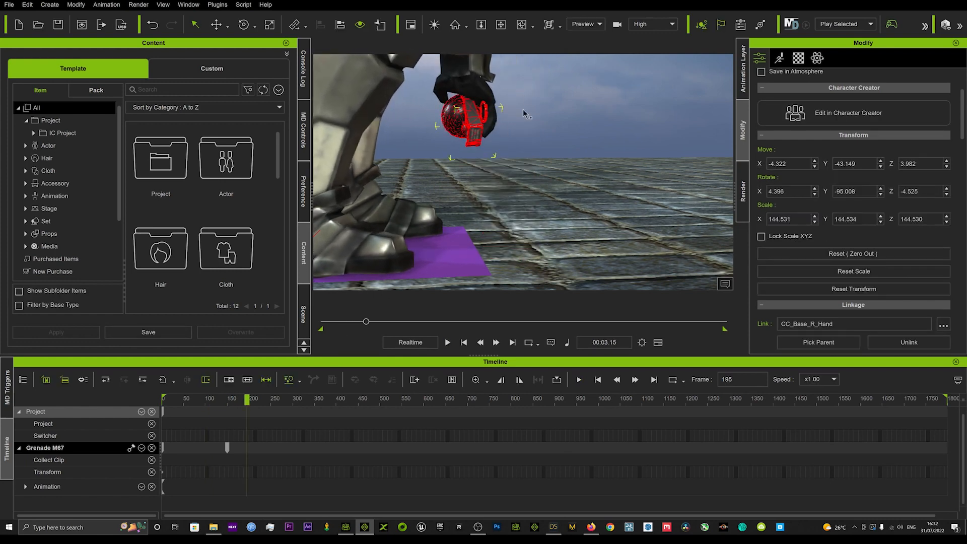
{"action": "left_click_drag", "start_coordinate": [236, 403], "coordinate": [115, 388]}
{"action": "scroll", "coordinate": [433, 186], "scroll_direction": "down", "scroll_amount": 5}
{"action": "middle_click_drag", "start_coordinate": [456, 159], "coordinate": [468, 209]}
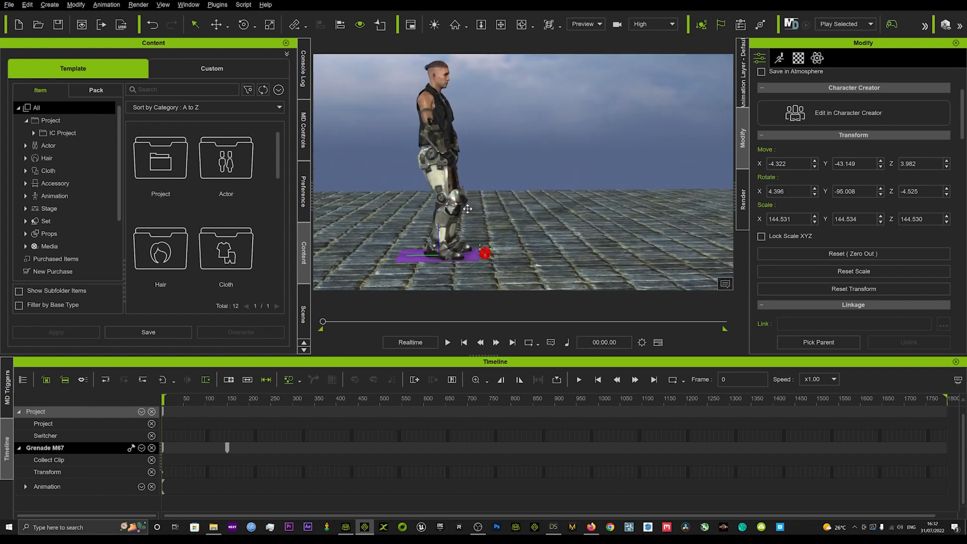
{"action": "key", "text": "space"}
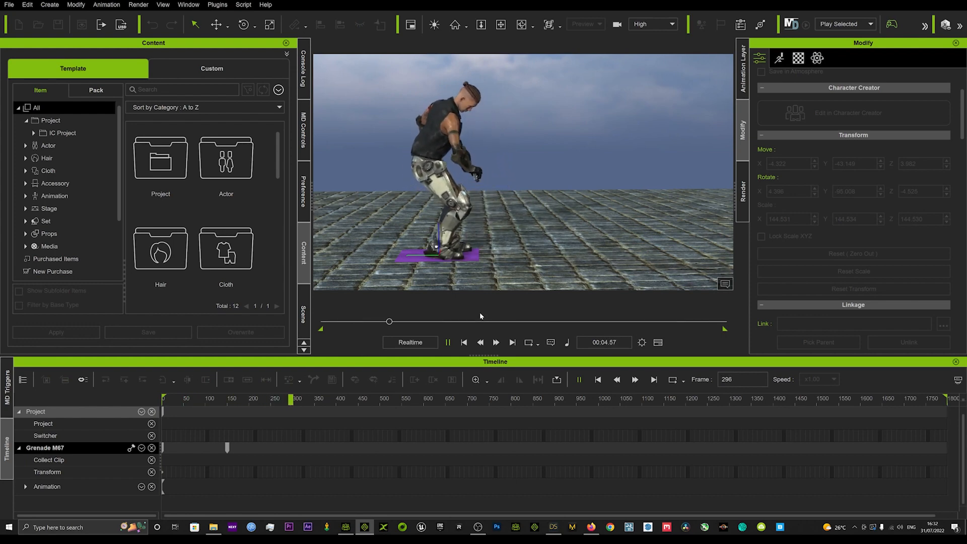
{"action": "key", "text": "space"}
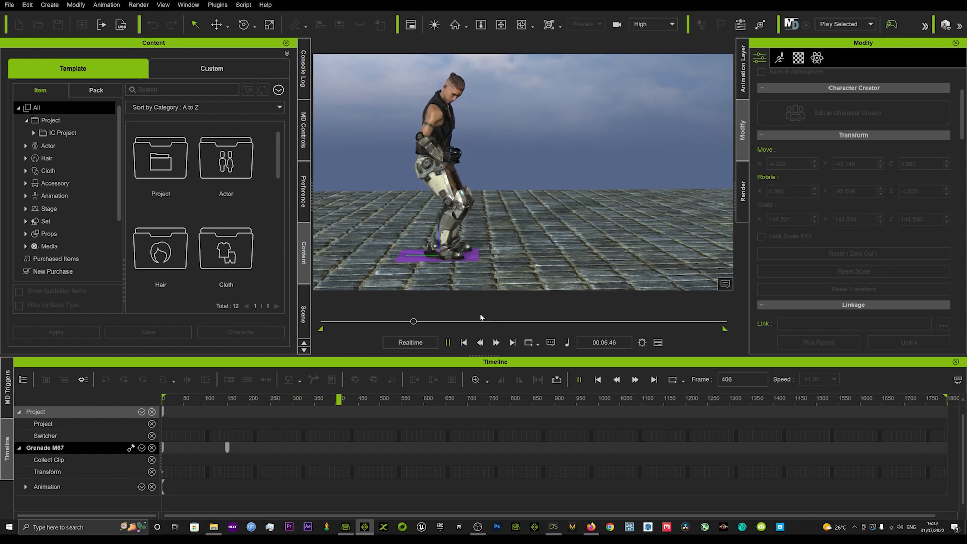
Examine the hand's grip on the grenade at frames 407 and 368, and replay the end of the pickup motion.
{"action": "scroll", "coordinate": [465, 163], "scroll_direction": "up", "scroll_amount": 10}
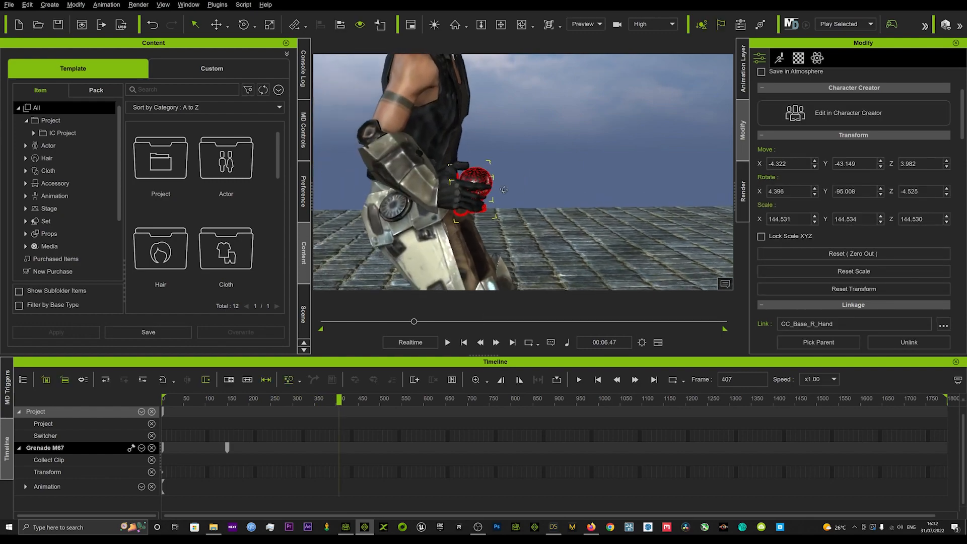
{"action": "right_click_drag", "start_coordinate": [504, 189], "coordinate": [474, 174]}
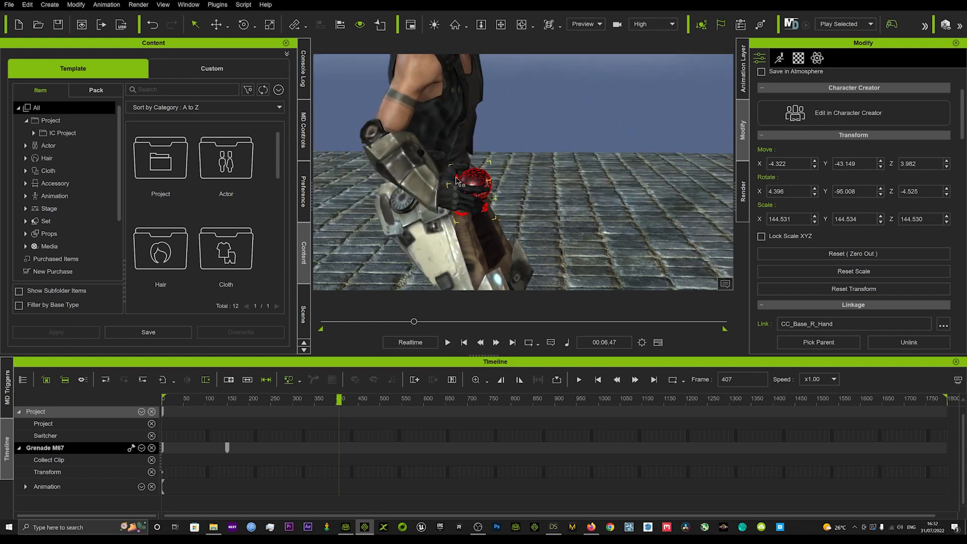
{"action": "middle_click_drag", "start_coordinate": [519, 230], "coordinate": [511, 206]}
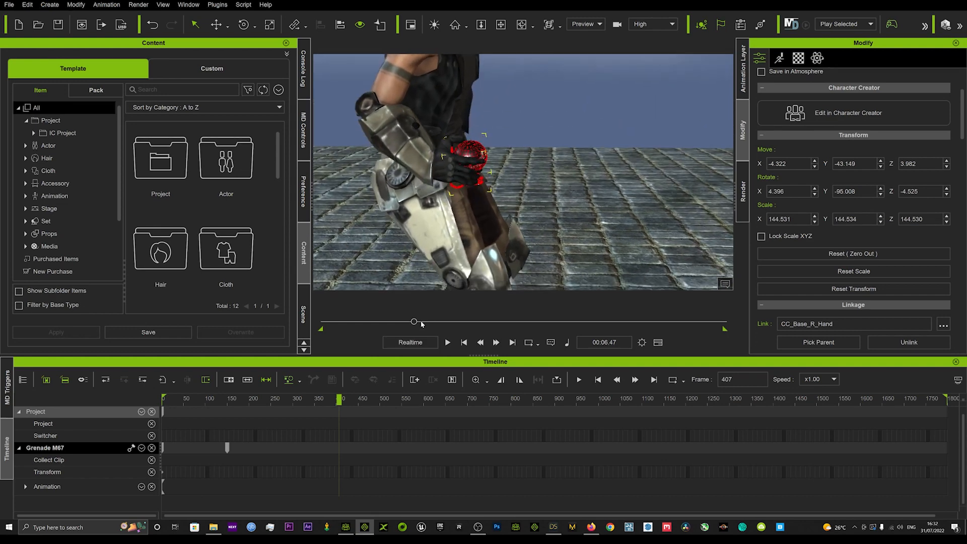
{"action": "left_click_drag", "start_coordinate": [414, 322], "coordinate": [406, 324]}
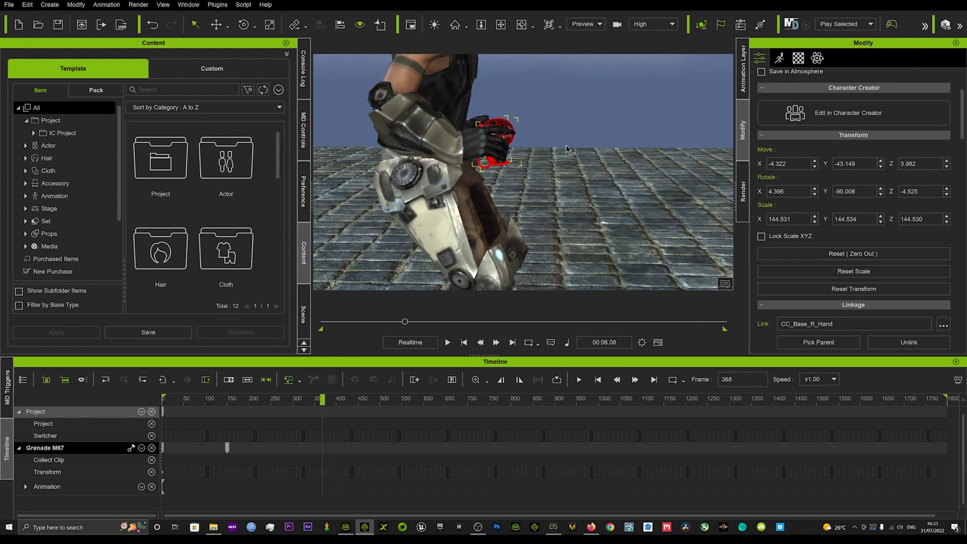
{"action": "scroll", "coordinate": [559, 155], "scroll_direction": "down", "scroll_amount": 4}
{"action": "middle_click_drag", "start_coordinate": [547, 168], "coordinate": [479, 193]}
{"action": "scroll", "coordinate": [537, 167], "scroll_direction": "down", "scroll_amount": 2}
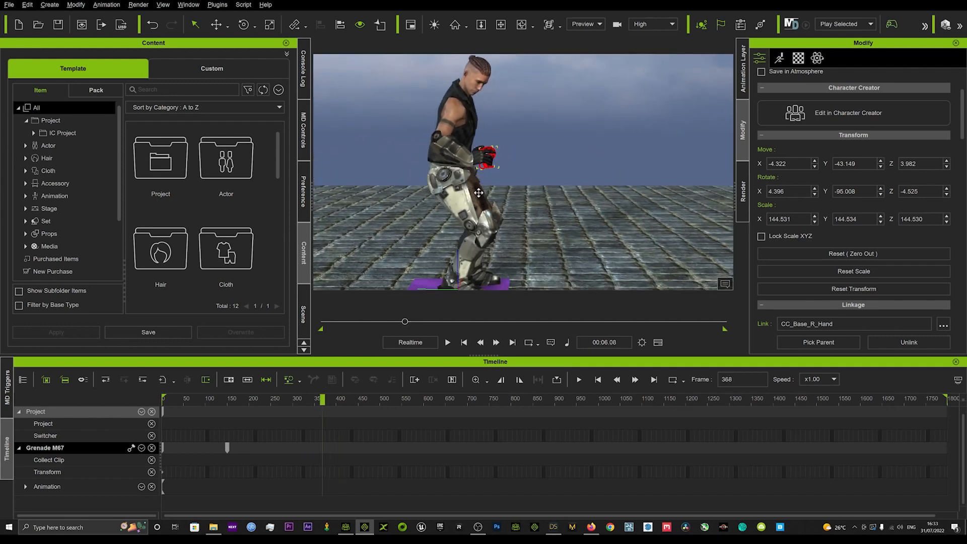
{"action": "scroll", "coordinate": [481, 196], "scroll_direction": "down", "scroll_amount": 3}
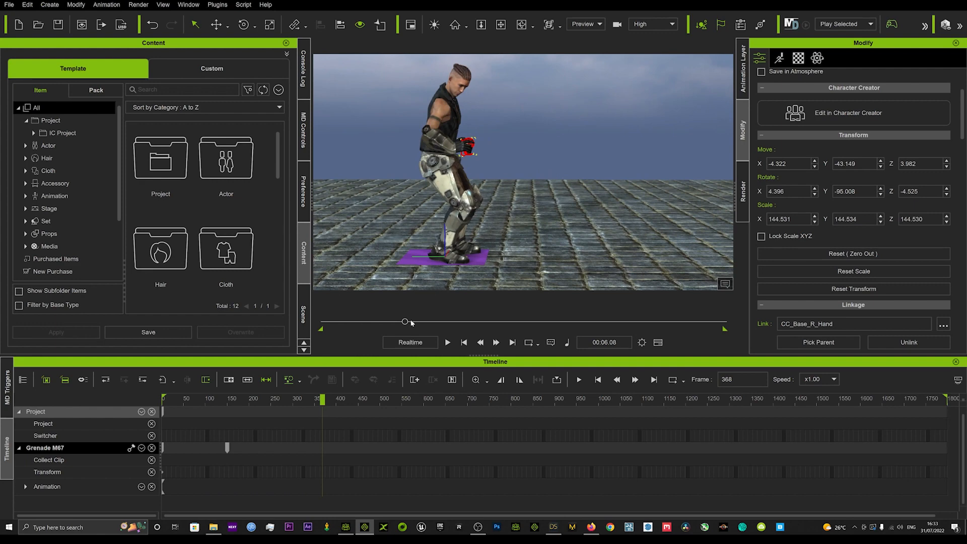
{"action": "left_click_drag", "start_coordinate": [406, 322], "coordinate": [369, 322]}
{"action": "key", "text": "space"}
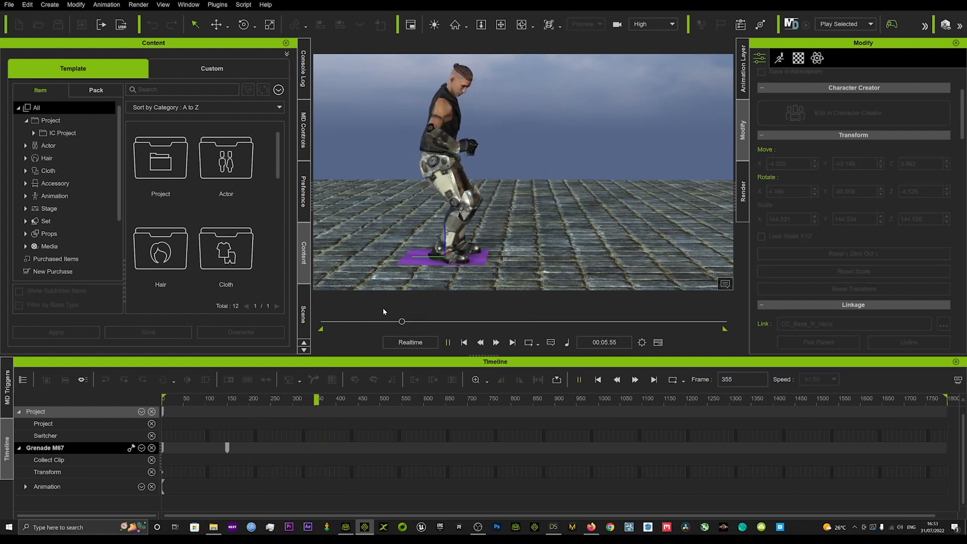
Play back the rest of the pickup motion and pause at frame 520.
{"action": "key", "text": "space"}
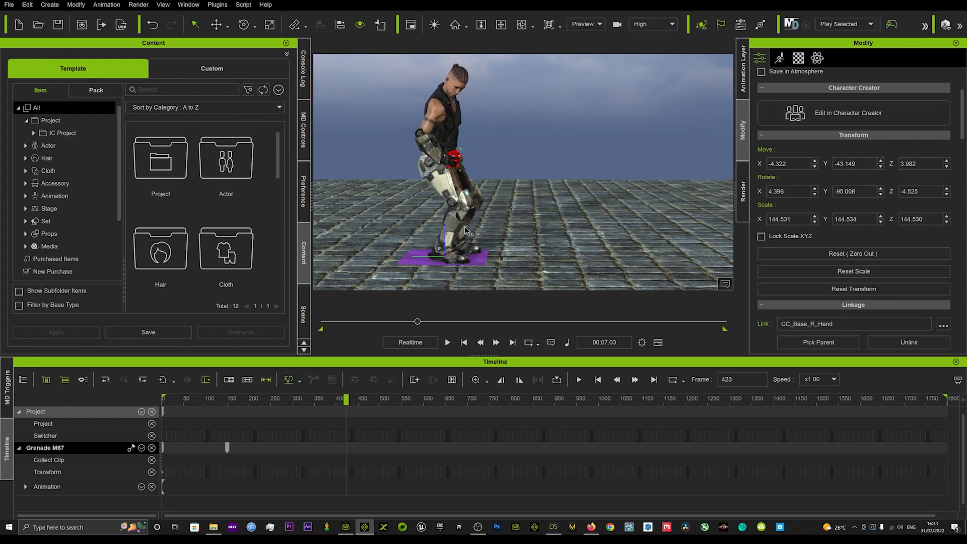
{"action": "key", "text": "space"}
{"action": "key", "text": "space"}
{"action": "key", "text": "space"}
{"action": "key", "text": "space"}
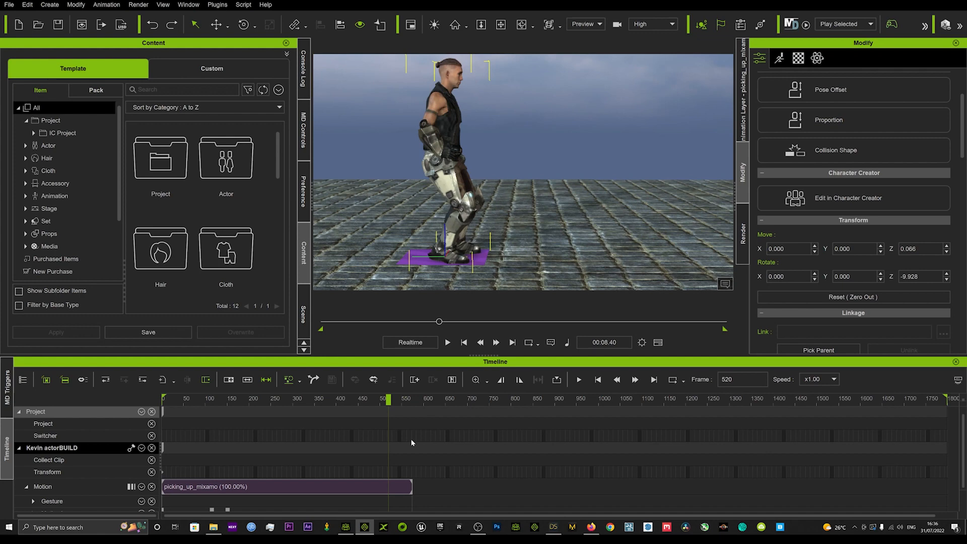
Apply the __ThrowGrenade motion from the THROW folder to the character at frame 520 and play back the throw.
{"action": "left_click", "coordinate": [214, 527]}
{"action": "left_click_drag", "start_coordinate": [783, 167], "coordinate": [446, 132]}
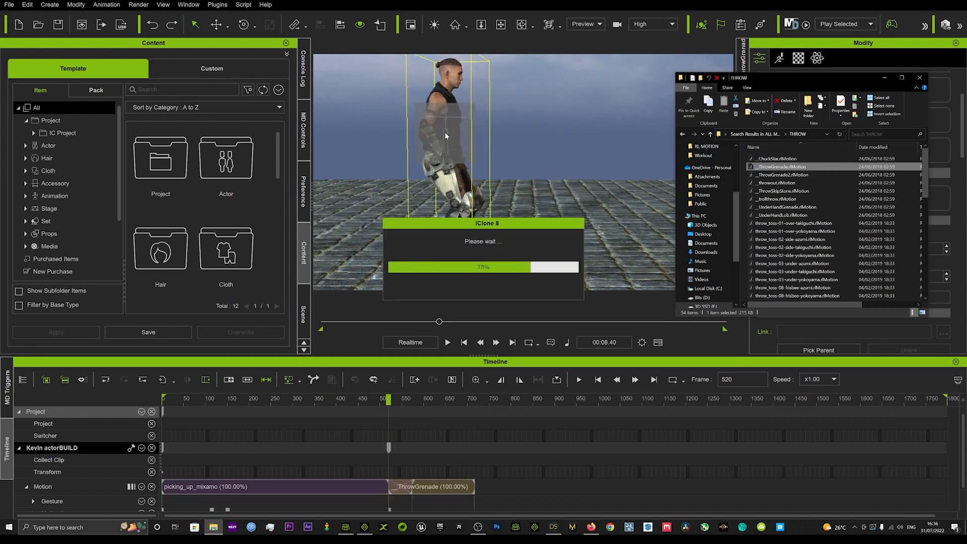
{"action": "key", "text": "space"}
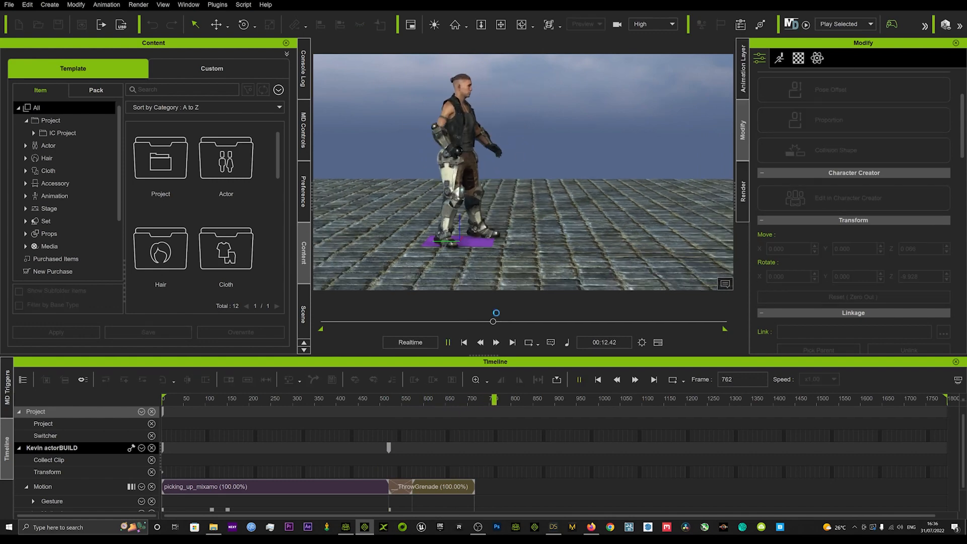
{"action": "left_click", "coordinate": [448, 167]}
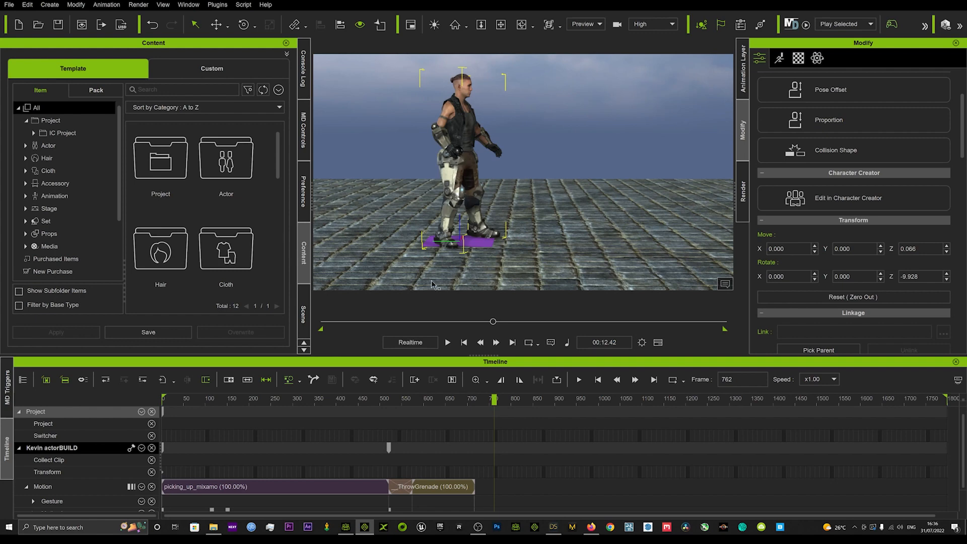
{"action": "left_click", "coordinate": [415, 322]}
{"action": "key", "text": "space"}
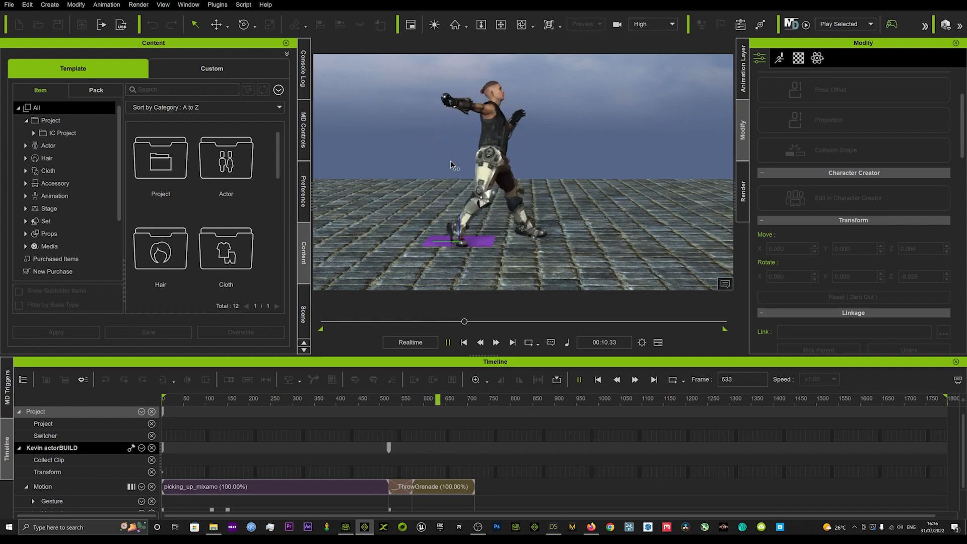
{"action": "key", "text": "space"}
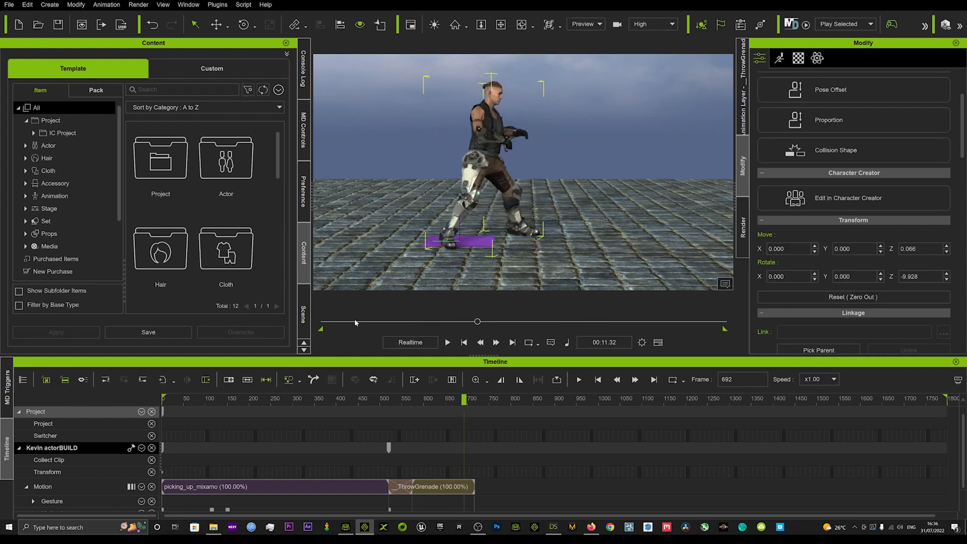
With the grenade Kinematic at frame 0, switch its rigid body physics to Dynamic at the throw's release on frame 638.
{"action": "left_click_drag", "start_coordinate": [354, 323], "coordinate": [307, 321]}
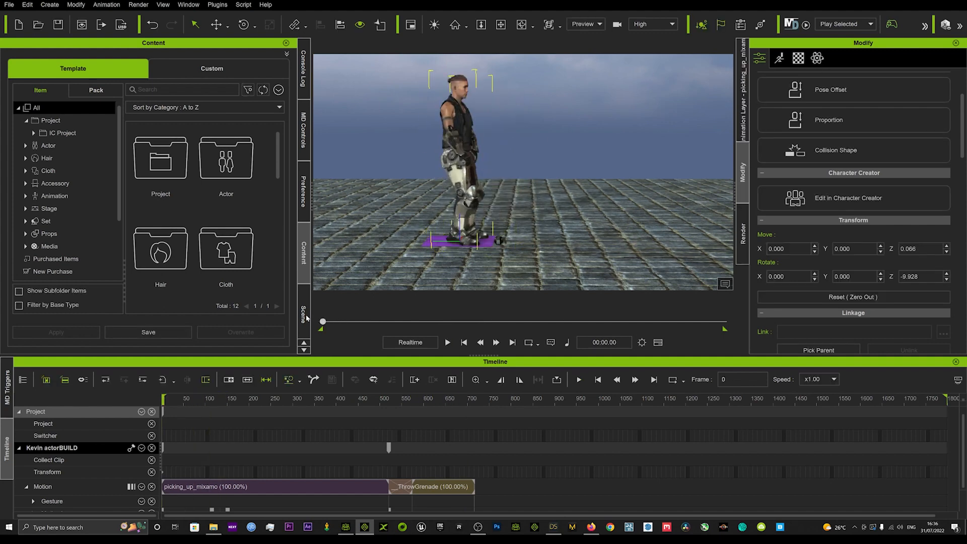
{"action": "left_click", "coordinate": [498, 242]}
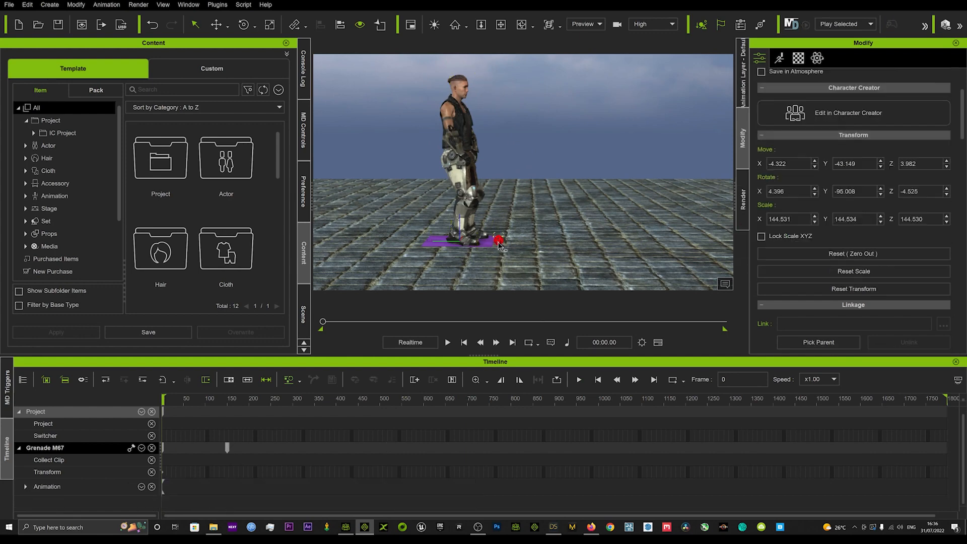
{"action": "left_click", "coordinate": [817, 58]}
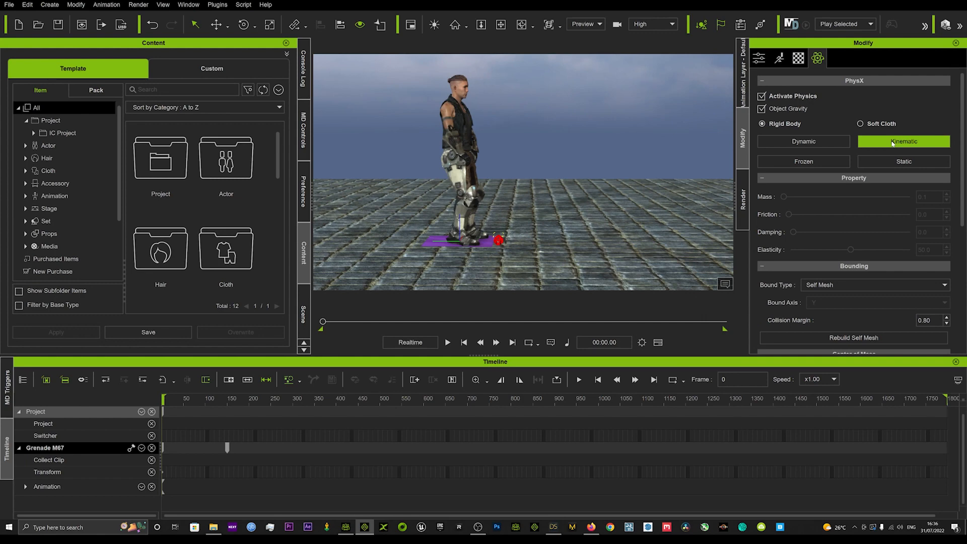
{"action": "left_click_drag", "start_coordinate": [323, 324], "coordinate": [465, 319]}
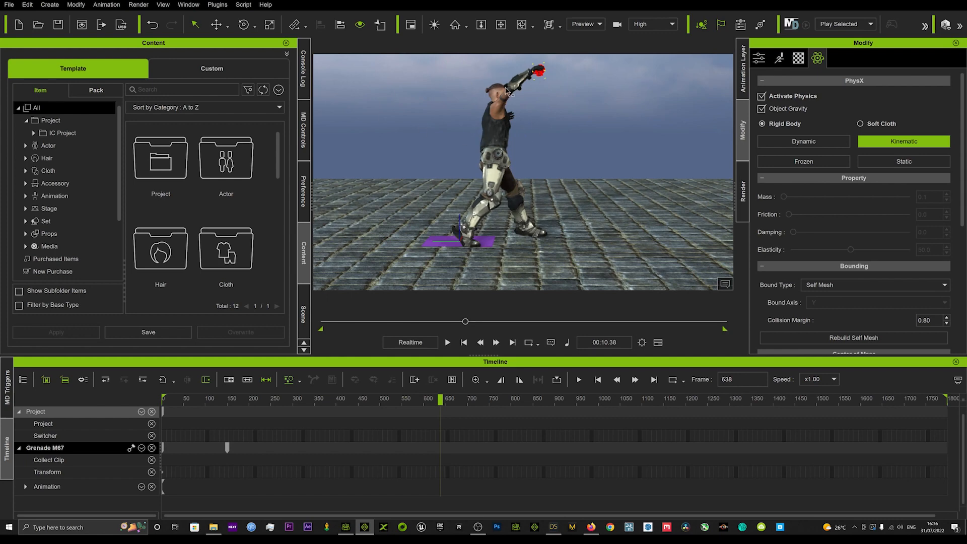
{"action": "left_click", "coordinate": [813, 142]}
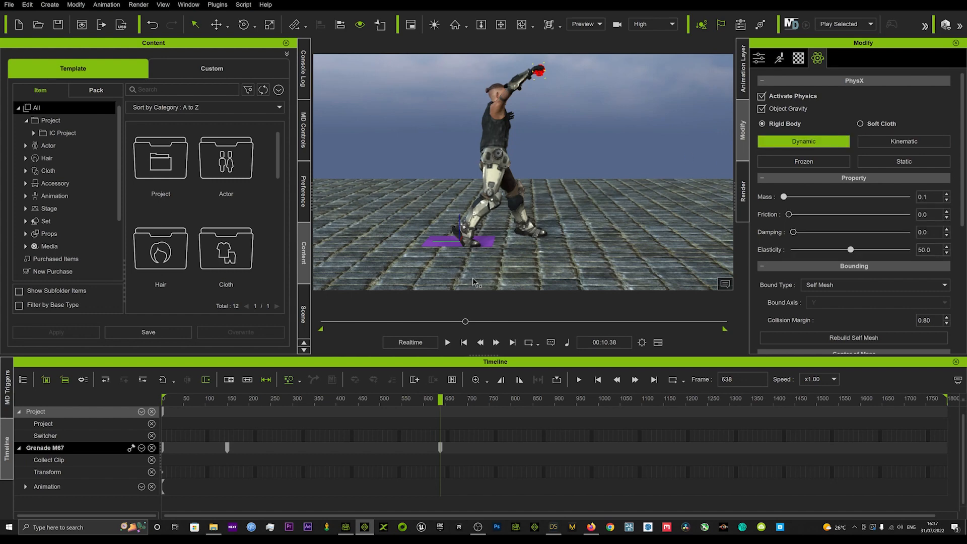
Play the grenade throw with physics from frame 572.
{"action": "left_click_drag", "start_coordinate": [465, 322], "coordinate": [451, 324]}
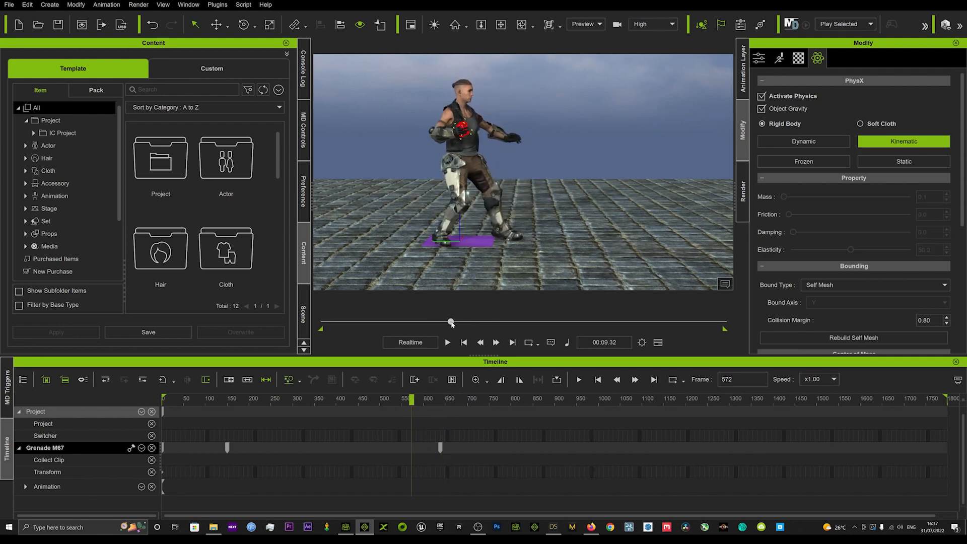
{"action": "key", "text": "space"}
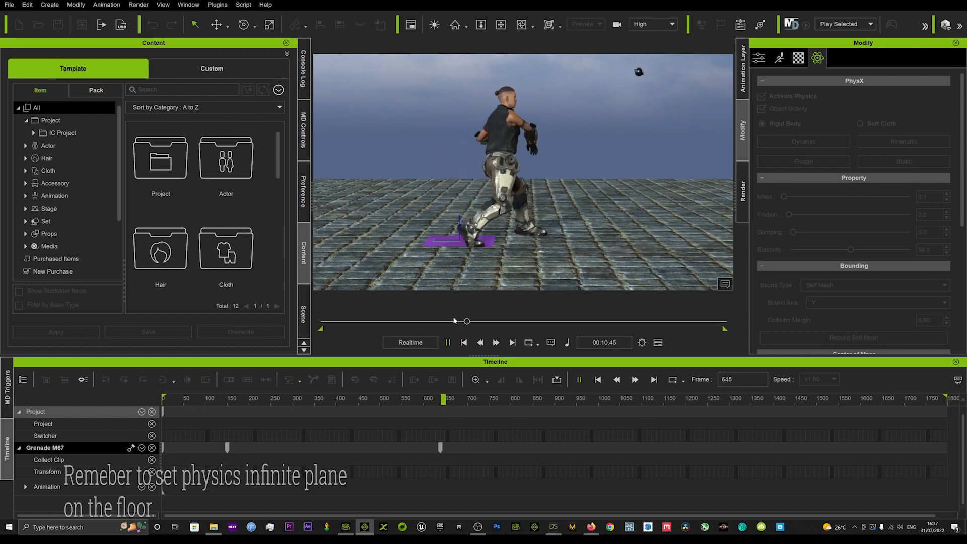
{"action": "key", "text": "space"}
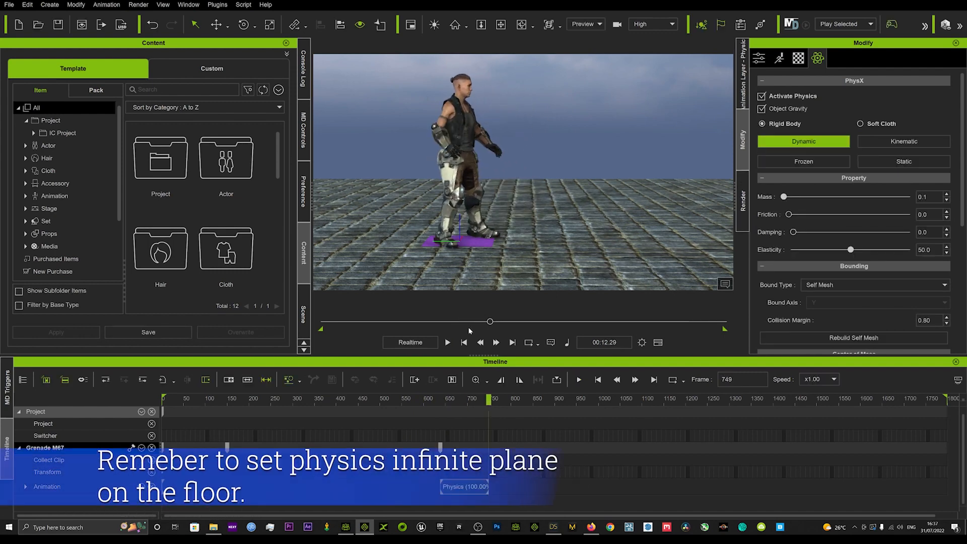
Play the full pickup and throw from frame 0 in a wider, angled view.
{"action": "left_click_drag", "start_coordinate": [437, 323], "coordinate": [303, 322]}
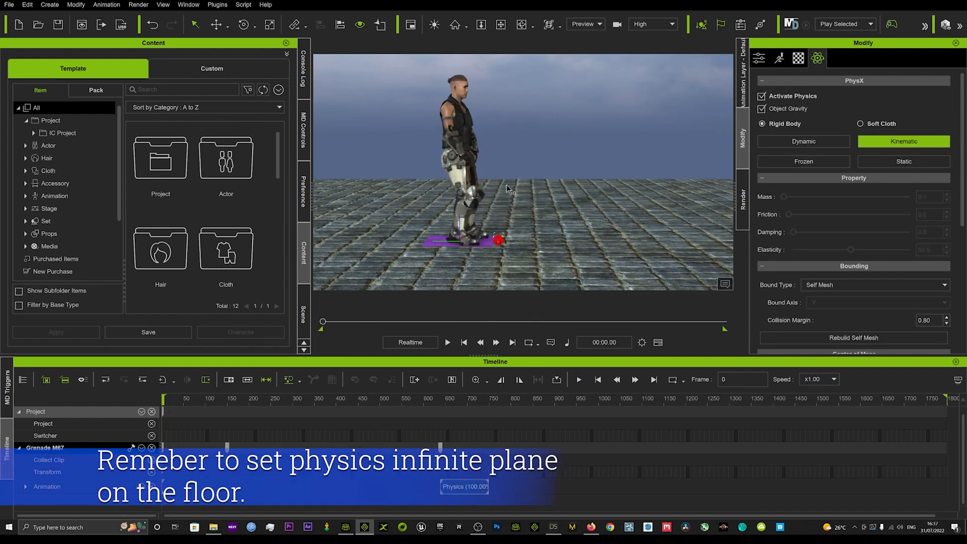
{"action": "scroll", "coordinate": [507, 184], "scroll_direction": "down", "scroll_amount": 3}
{"action": "right_click_drag", "start_coordinate": [507, 184], "coordinate": [686, 186]}
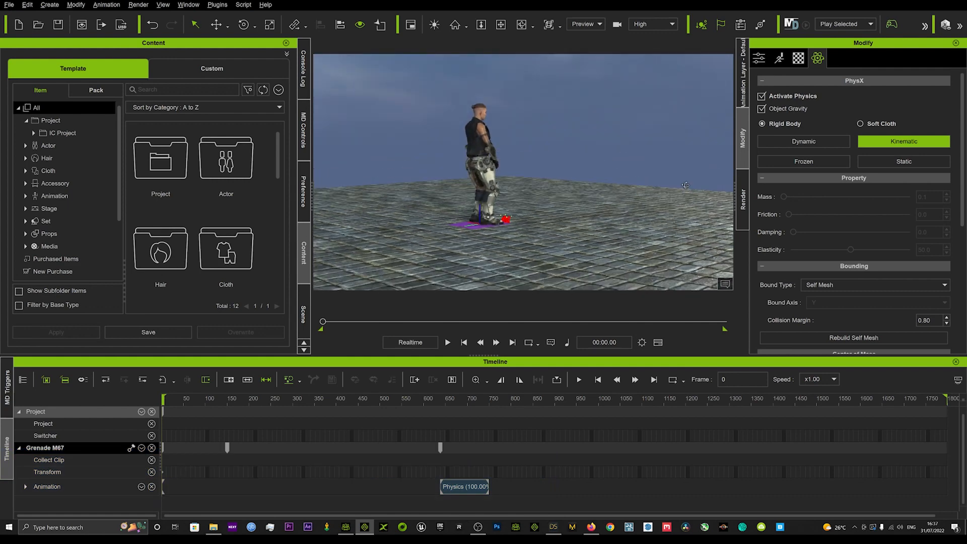
{"action": "key", "text": "space"}
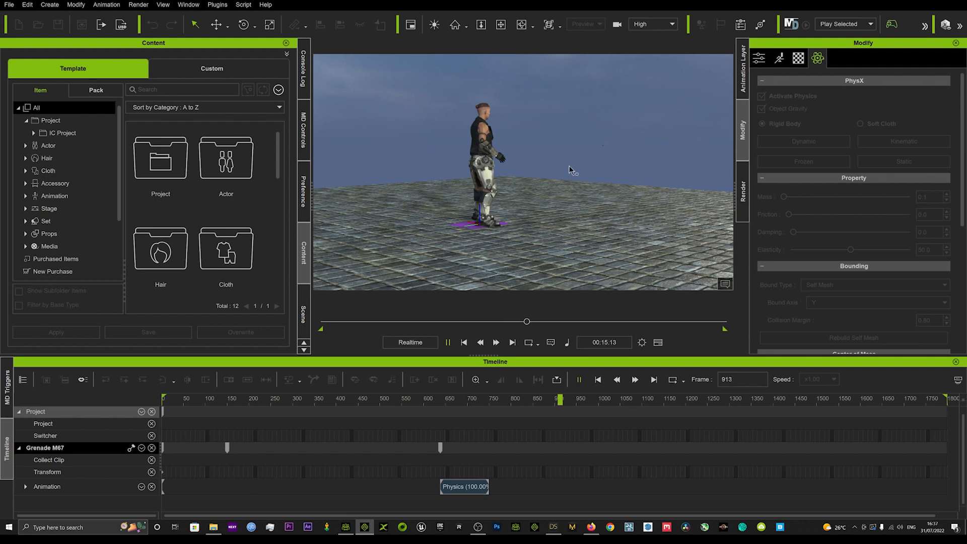
{"action": "key", "text": "space"}
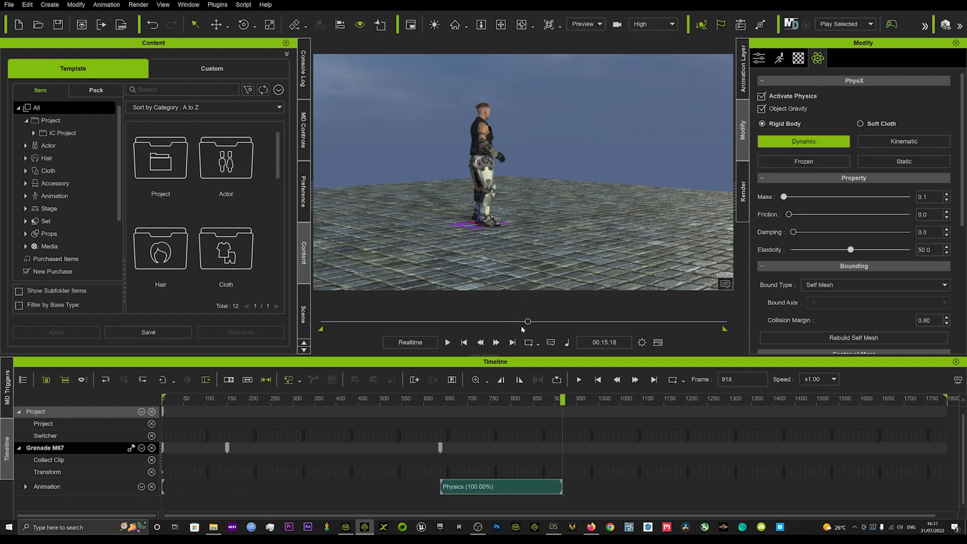
Replay the throw and compare the grenade's physics state at frames 638 and 377.
{"action": "left_click_drag", "start_coordinate": [525, 324], "coordinate": [422, 325]}
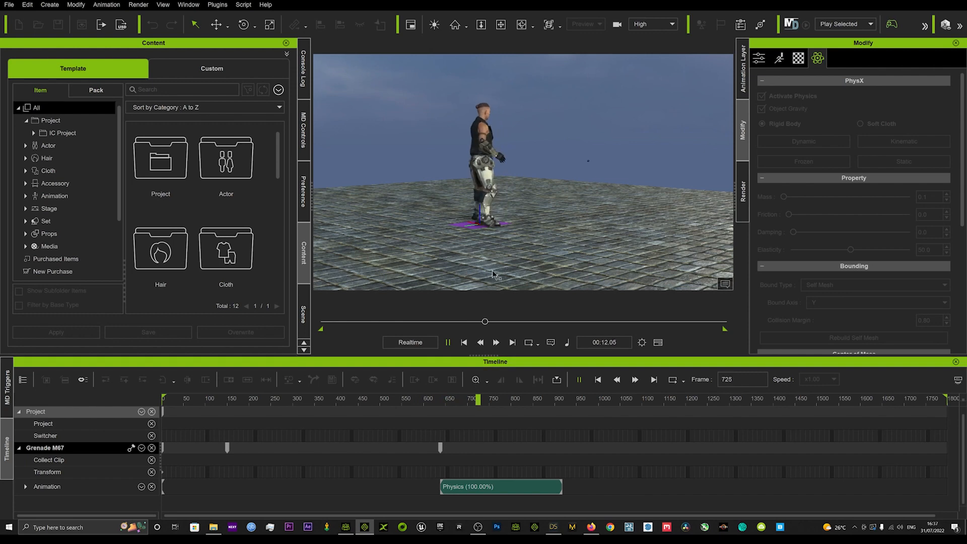
{"action": "key", "text": "space"}
{"action": "left_click", "coordinate": [440, 448]}
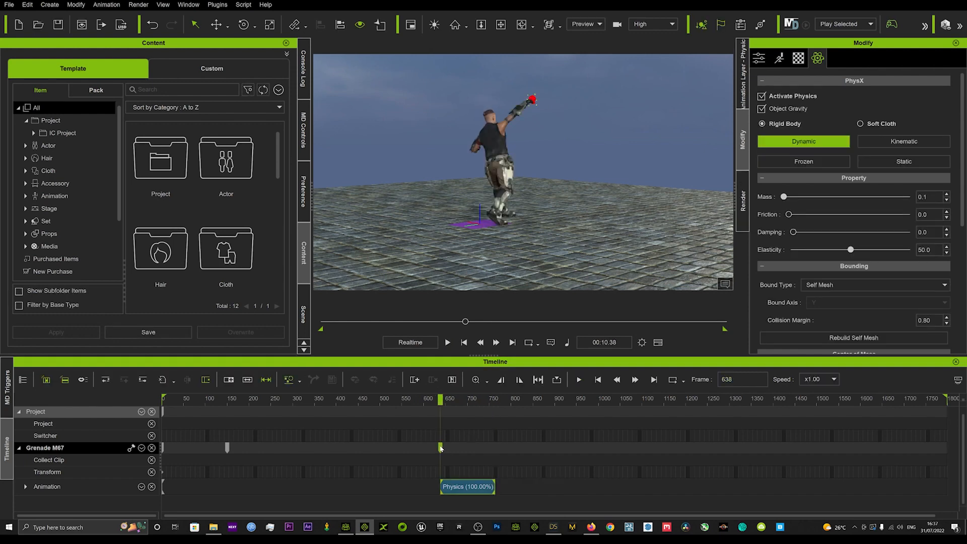
{"action": "left_click_drag", "start_coordinate": [419, 402], "coordinate": [327, 399]}
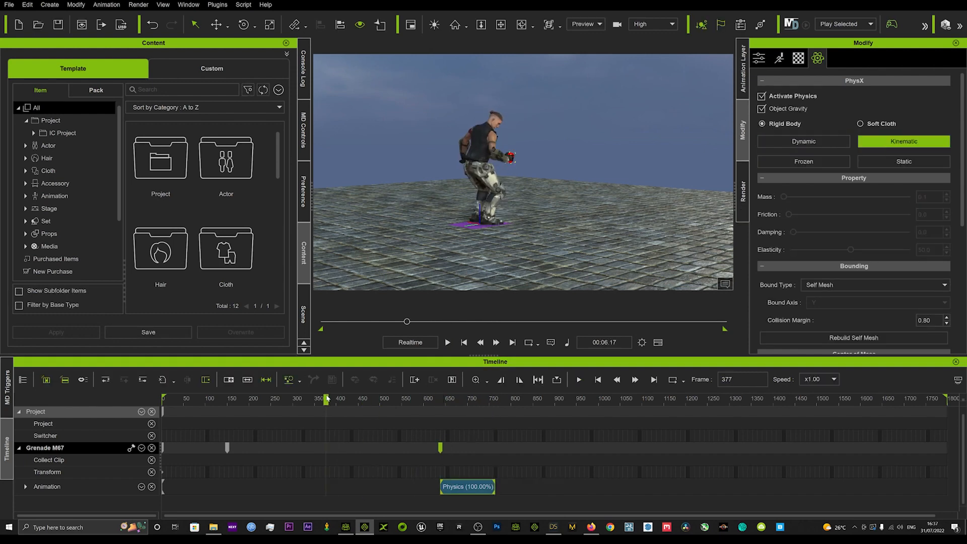
At the grenade's frame 638 key, set elasticity to 21.1, damping to 45.0 and mass to 41.6.
{"action": "left_click", "coordinate": [441, 448]}
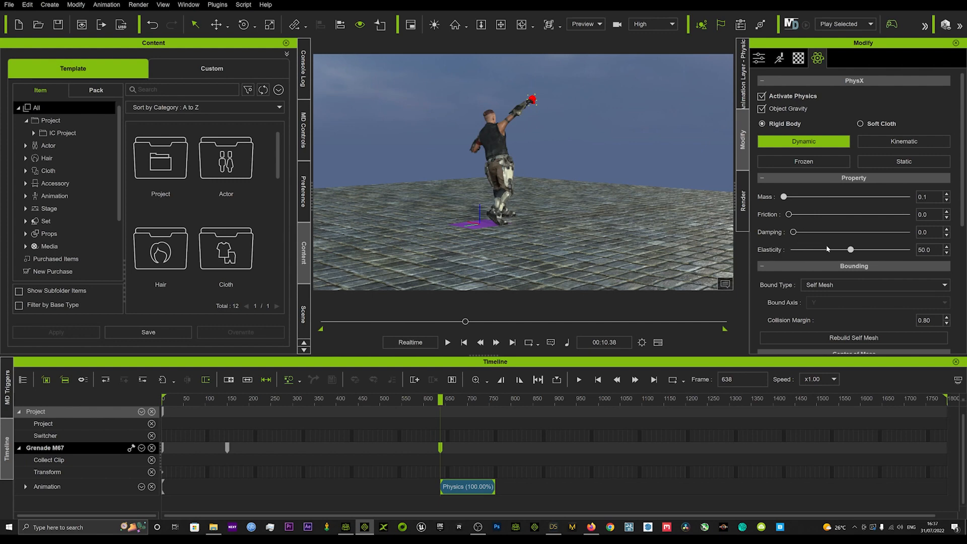
{"action": "left_click_drag", "start_coordinate": [851, 252], "coordinate": [798, 234]}
{"action": "left_click_drag", "start_coordinate": [785, 197], "coordinate": [784, 198]}
{"action": "double_click", "coordinate": [925, 197]}
{"action": "key", "text": "BackSpace"}
{"action": "type", "text": "0.1"}
{"action": "key", "text": "Return"}
{"action": "left_click_drag", "start_coordinate": [784, 198], "coordinate": [786, 199]}
Play the throw with the adjusted mass, damping and elasticity to check the grenade's flight.
{"action": "left_click", "coordinate": [394, 395]}
{"action": "key", "text": "space"}
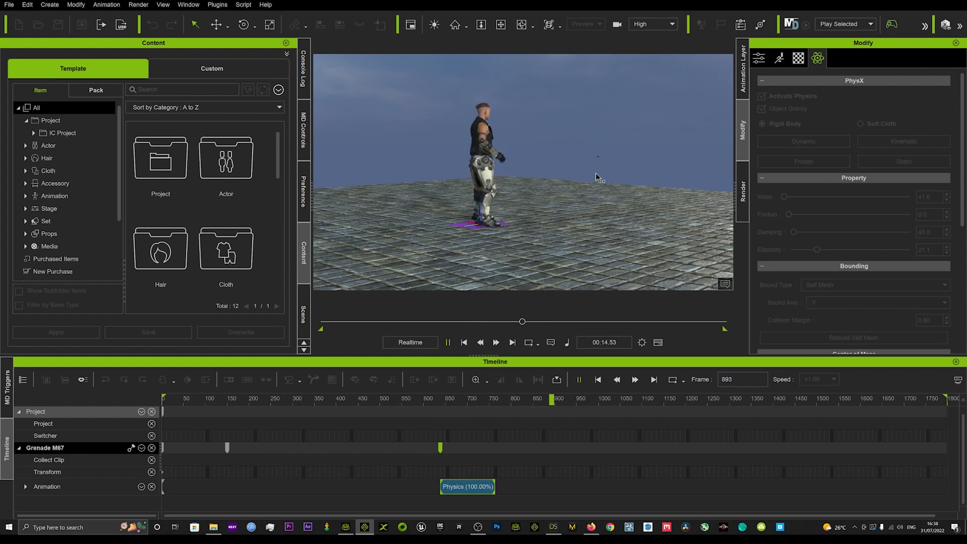
{"action": "left_click", "coordinate": [513, 343]}
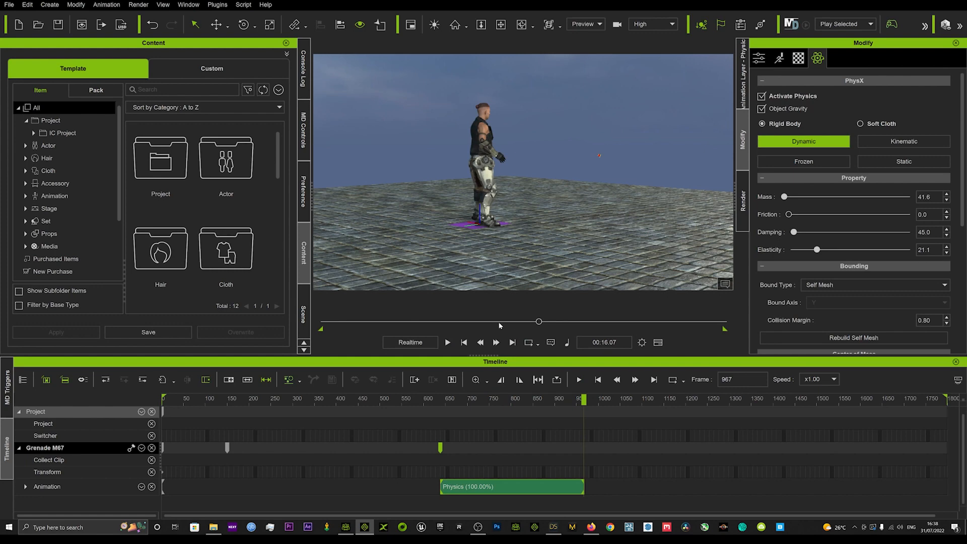
{"action": "left_click_drag", "start_coordinate": [500, 326], "coordinate": [450, 439]}
At the frame 638 key, set friction to 346.3, damping to 450.4 and elasticity to 24.7, and replay the throw.
{"action": "left_click", "coordinate": [441, 448]}
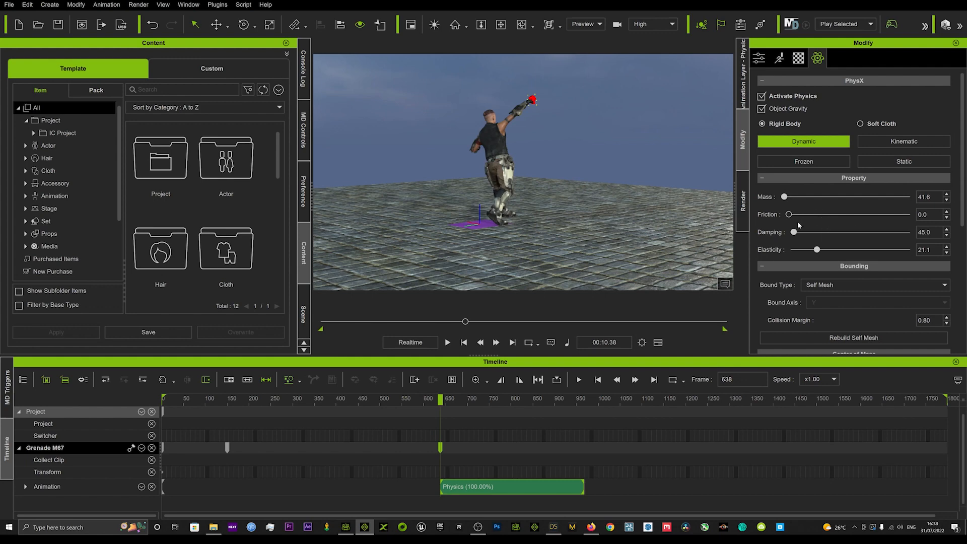
{"action": "left_click_drag", "start_coordinate": [794, 233], "coordinate": [794, 215]}
{"action": "left_click_drag", "start_coordinate": [816, 251], "coordinate": [821, 250]}
{"action": "left_click_drag", "start_coordinate": [416, 400], "coordinate": [383, 400]}
{"action": "key", "text": "space"}
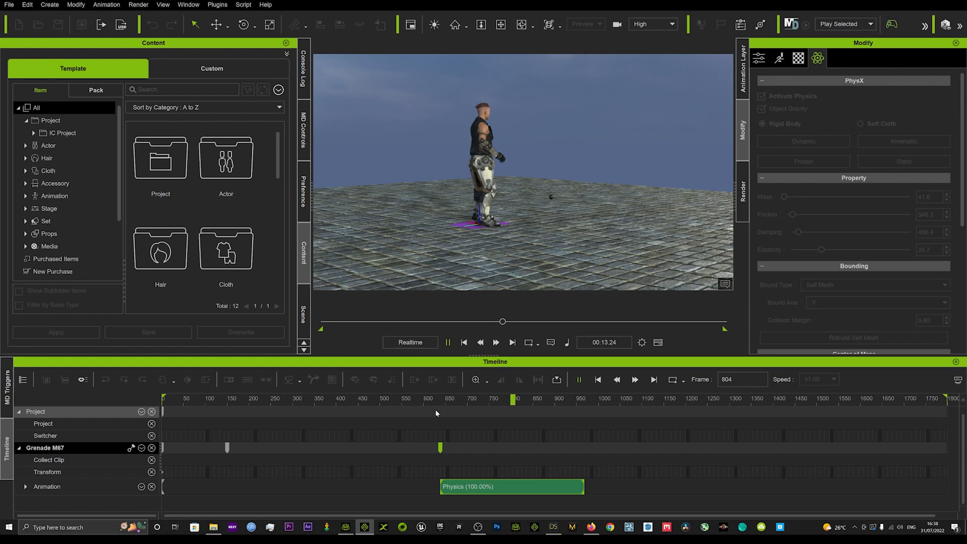
{"action": "key", "text": "space"}
At the frame 638 key, set the grenade's friction and damping to 0.0, mass to 0.1 and elasticity to 2.2.
{"action": "left_click", "coordinate": [441, 449]}
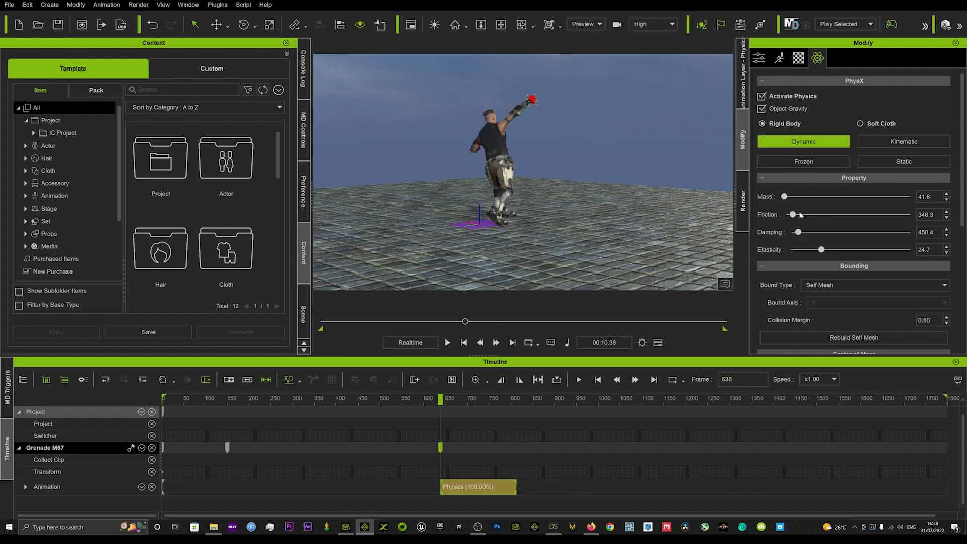
{"action": "left_click_drag", "start_coordinate": [794, 214], "coordinate": [777, 215]}
{"action": "left_click_drag", "start_coordinate": [798, 233], "coordinate": [794, 232]}
{"action": "left_click_drag", "start_coordinate": [785, 197], "coordinate": [779, 198]}
{"action": "left_click_drag", "start_coordinate": [821, 251], "coordinate": [800, 248]}
{"action": "scroll", "coordinate": [793, 288], "scroll_direction": "down", "scroll_amount": 2}
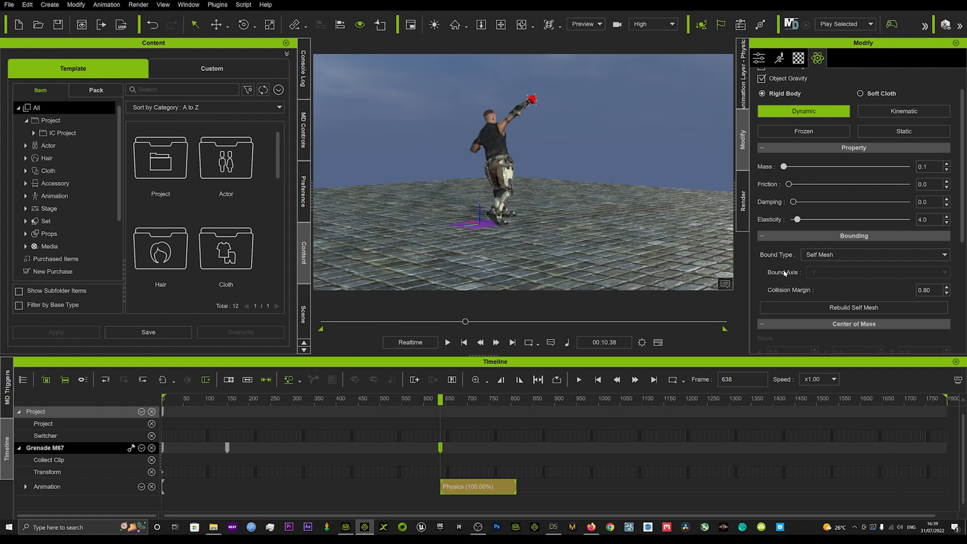
{"action": "scroll", "coordinate": [784, 271], "scroll_direction": "down", "scroll_amount": 2}
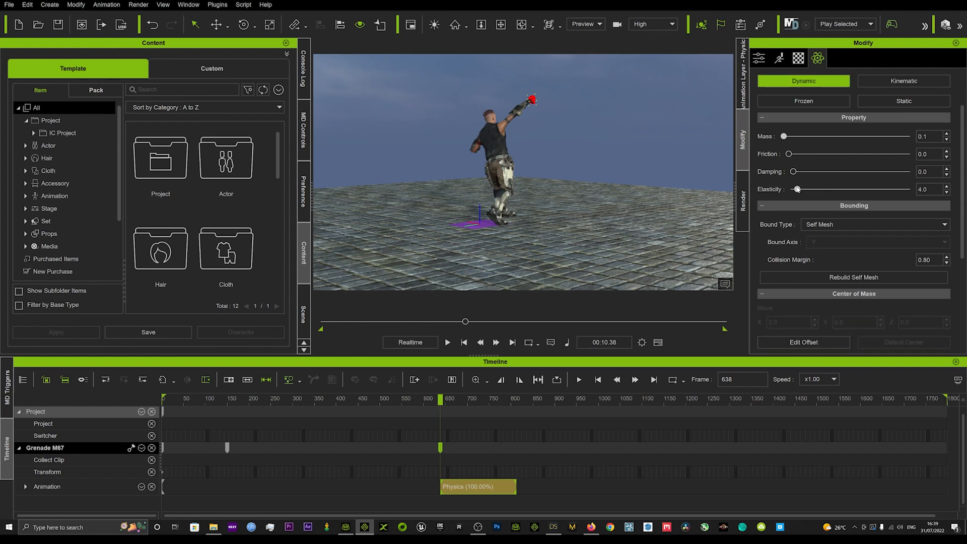
{"action": "left_click_drag", "start_coordinate": [798, 189], "coordinate": [796, 189]}
Play the throw with the lowered physics values to check the grenade's flight.
{"action": "left_click_drag", "start_coordinate": [372, 400], "coordinate": [312, 400]}
{"action": "key", "text": "space"}
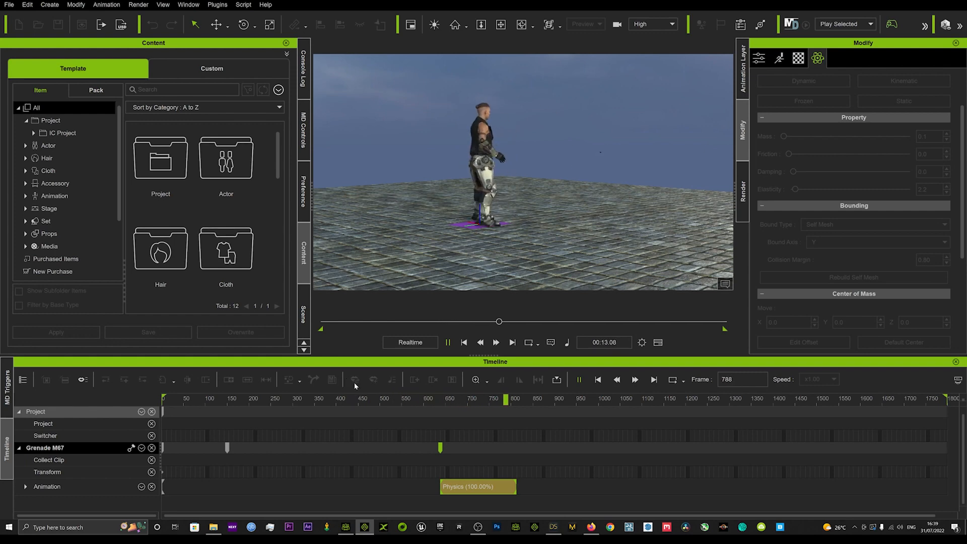
{"action": "key", "text": "space"}
Switch the grenade's physics back to Kinematic and delete its key at frame 638 together with the recorded physics clip.
{"action": "left_click", "coordinate": [439, 448]}
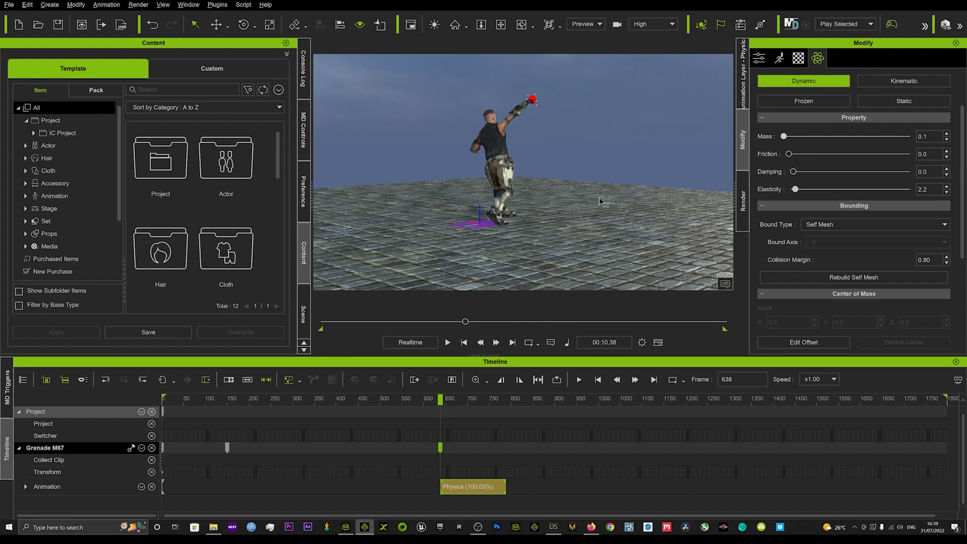
{"action": "right_click_drag", "start_coordinate": [600, 197], "coordinate": [420, 223]}
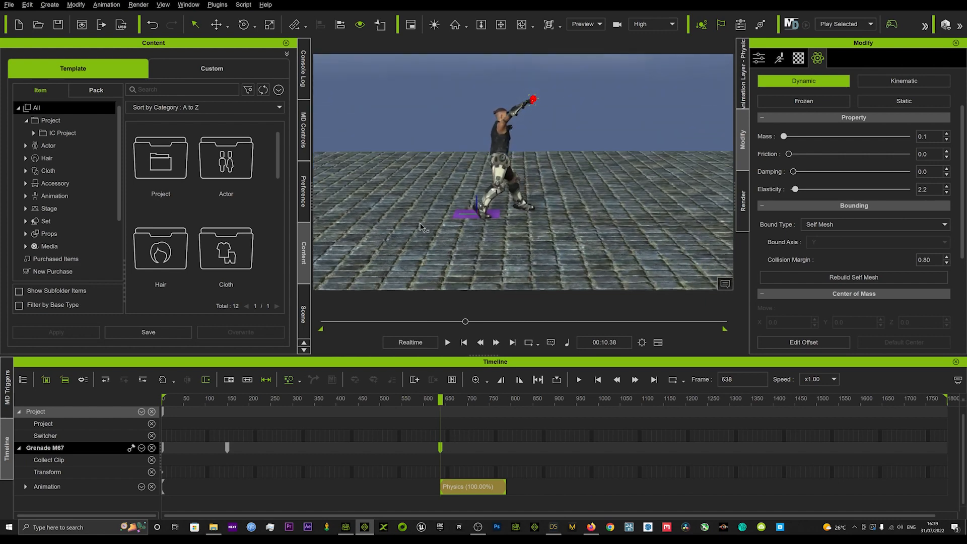
{"action": "left_click", "coordinate": [886, 83]}
{"action": "left_click_drag", "start_coordinate": [420, 401], "coordinate": [460, 415]}
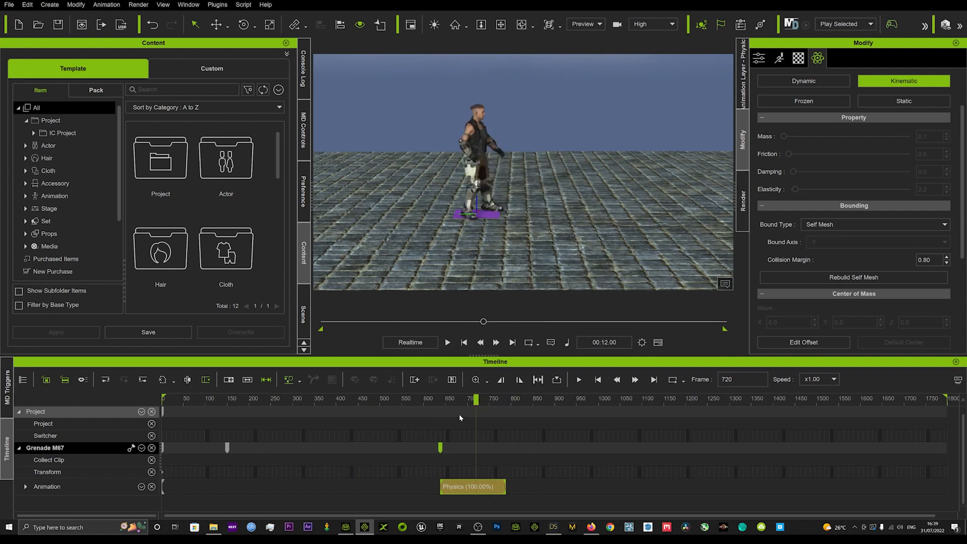
{"action": "left_click", "coordinate": [439, 448]}
{"action": "key", "text": "Delete"}
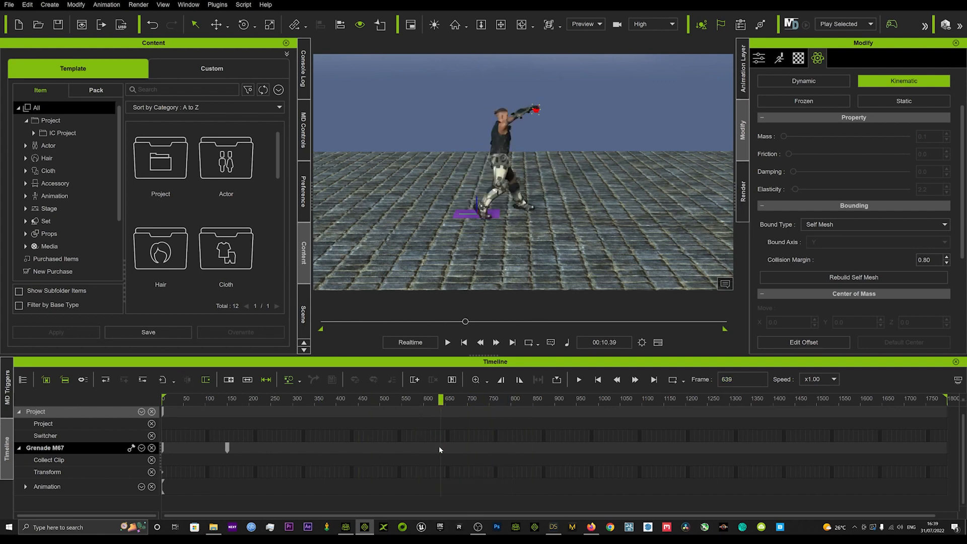
Set the grenade's physics to Dynamic at frame 634, and play from the pickup to check the throw from behind the character.
{"action": "left_click_drag", "start_coordinate": [405, 401], "coordinate": [440, 405]}
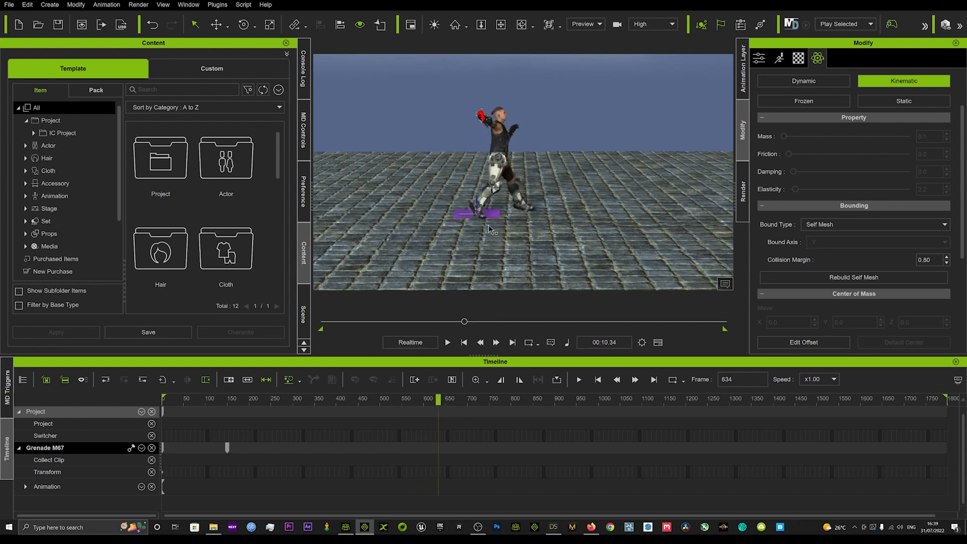
{"action": "left_click", "coordinate": [809, 82]}
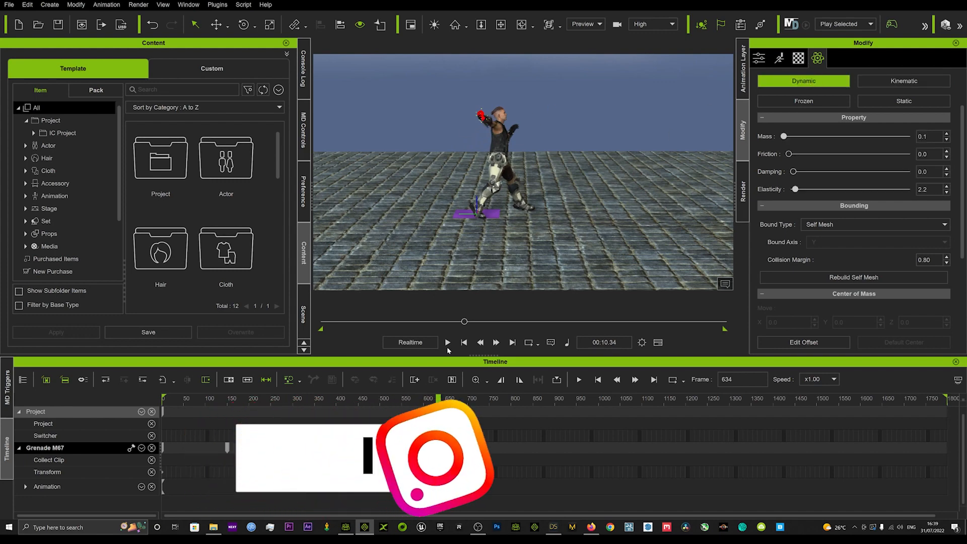
{"action": "left_click_drag", "start_coordinate": [438, 399], "coordinate": [226, 406]}
{"action": "key", "text": "space"}
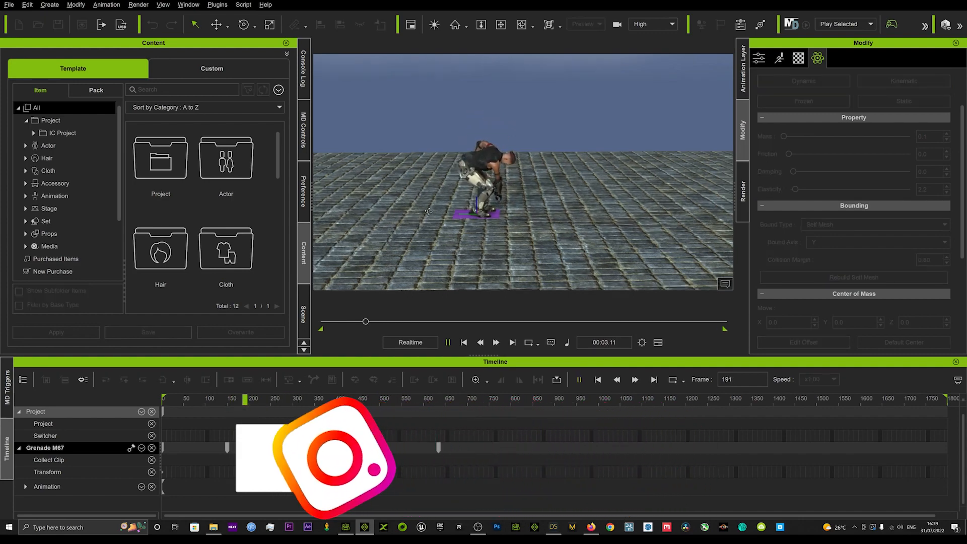
{"action": "left_click_drag", "start_coordinate": [429, 211], "coordinate": [640, 191], "text": "alt"}
{"action": "middle_click_drag", "start_coordinate": [640, 192], "coordinate": [570, 215], "text": "alt"}
{"action": "left_click_drag", "start_coordinate": [570, 216], "coordinate": [590, 200], "text": "alt"}
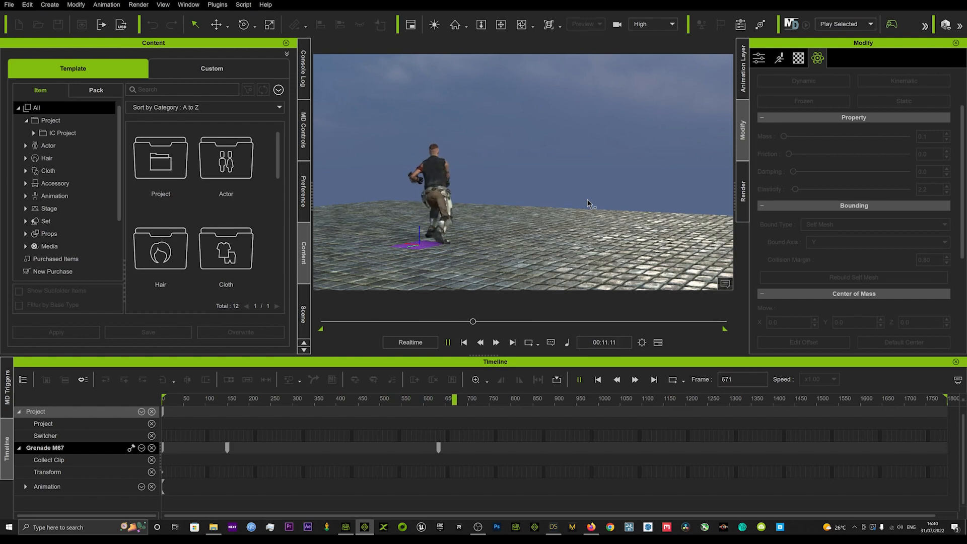
{"action": "middle_click_drag", "start_coordinate": [539, 208], "coordinate": [560, 220]}
{"action": "key", "text": "space"}
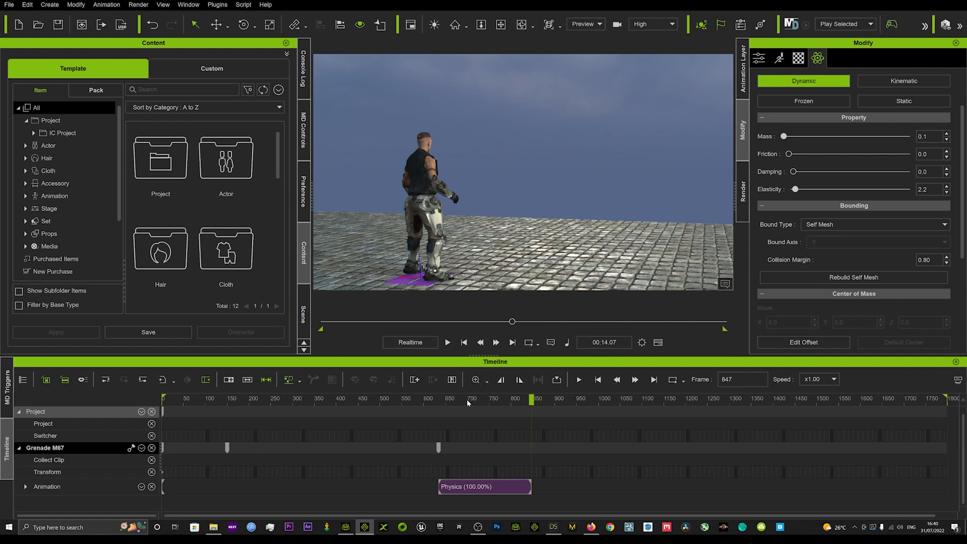
Replay the throw with the character selected and examine the grenade's flight from behind and from the side.
{"action": "left_click_drag", "start_coordinate": [467, 399], "coordinate": [418, 399]}
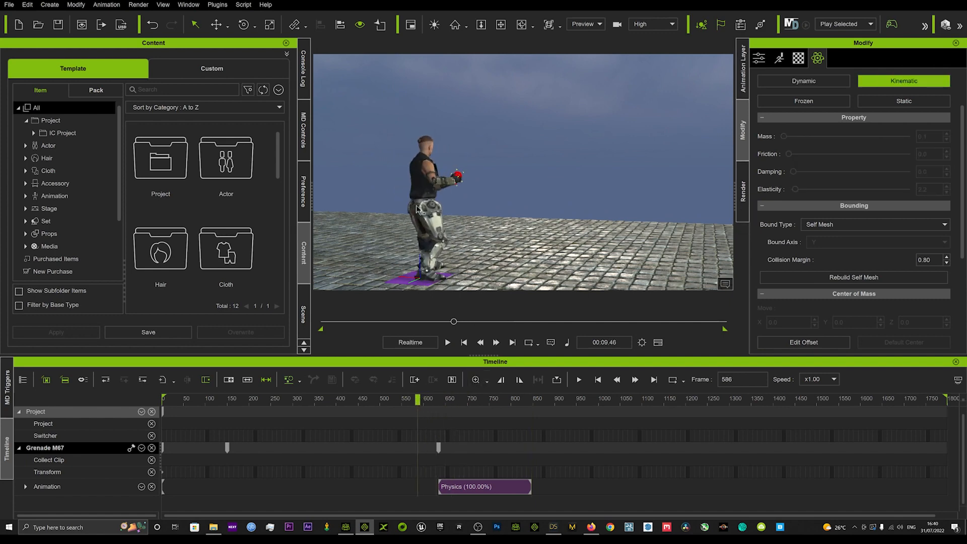
{"action": "left_click", "coordinate": [427, 173]}
{"action": "middle_click_drag", "start_coordinate": [398, 208], "coordinate": [673, 219]}
{"action": "left_click_drag", "start_coordinate": [351, 403], "coordinate": [330, 401]}
{"action": "key", "text": "space"}
{"action": "middle_click_drag", "start_coordinate": [431, 257], "coordinate": [442, 240]}
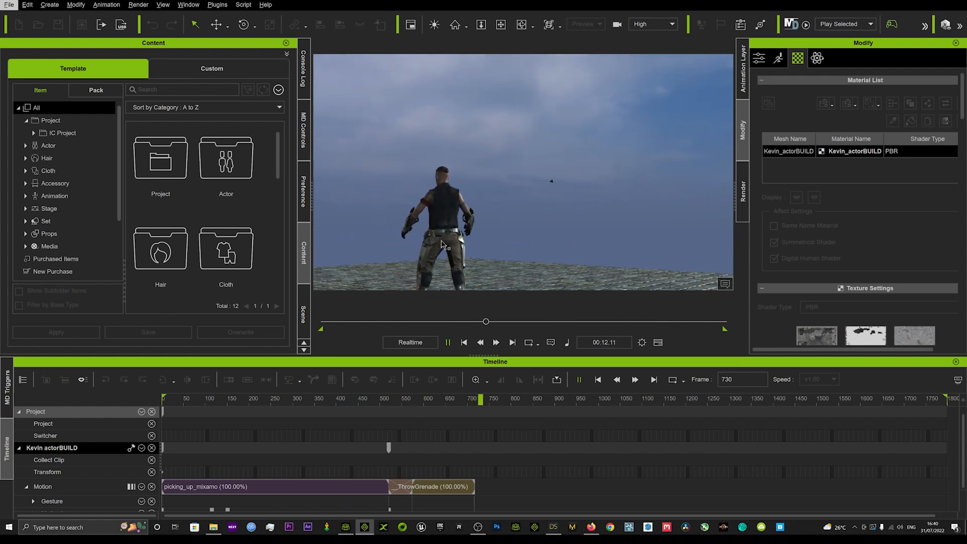
{"action": "key", "text": "space"}
{"action": "middle_click_drag", "start_coordinate": [542, 281], "coordinate": [408, 211]}
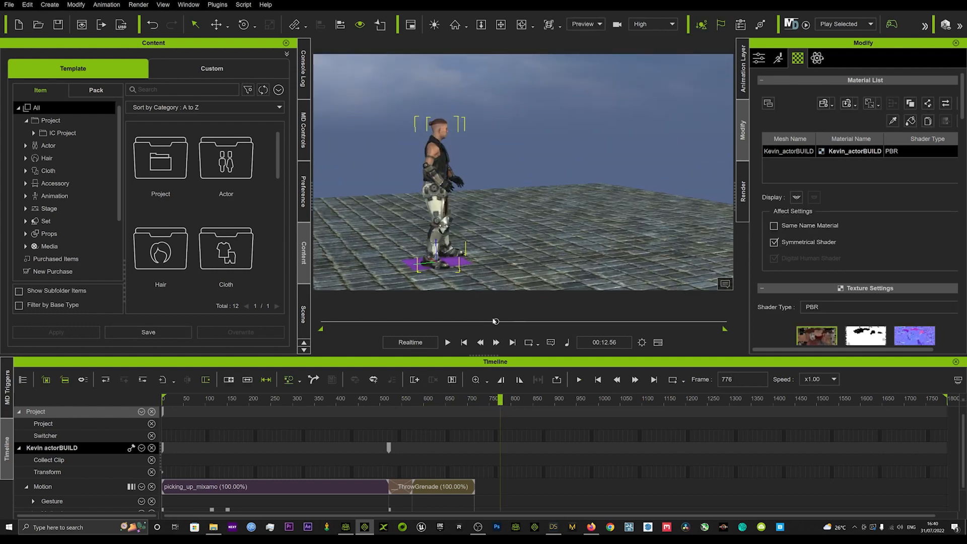
Select the grenade and switch its key at frame 634 back to Kinematic physics.
{"action": "left_click_drag", "start_coordinate": [496, 322], "coordinate": [450, 322]}
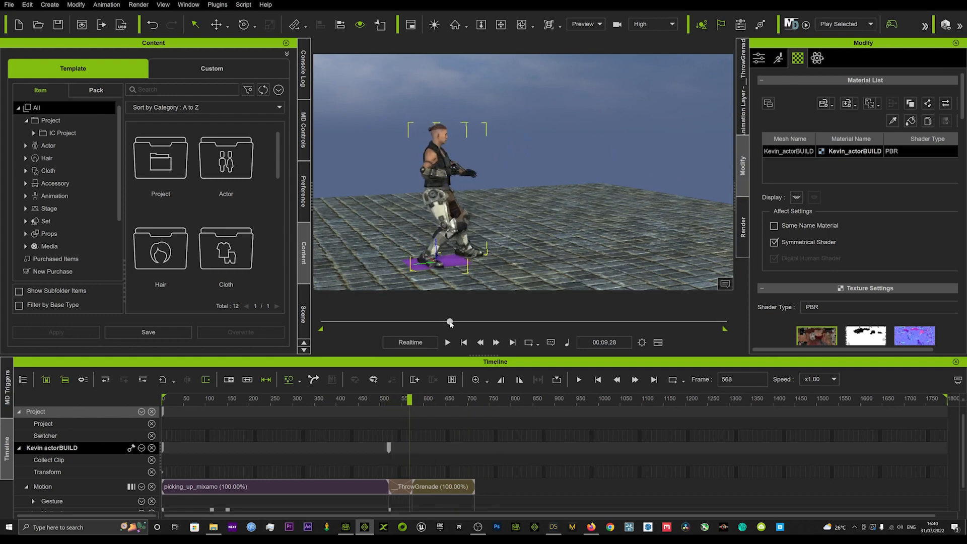
{"action": "left_click", "coordinate": [457, 169]}
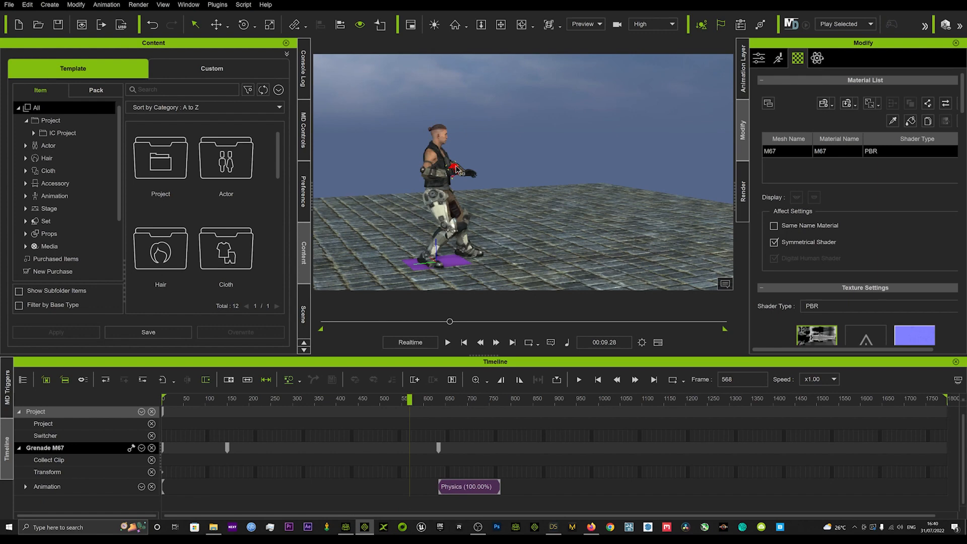
{"action": "left_click", "coordinate": [438, 446]}
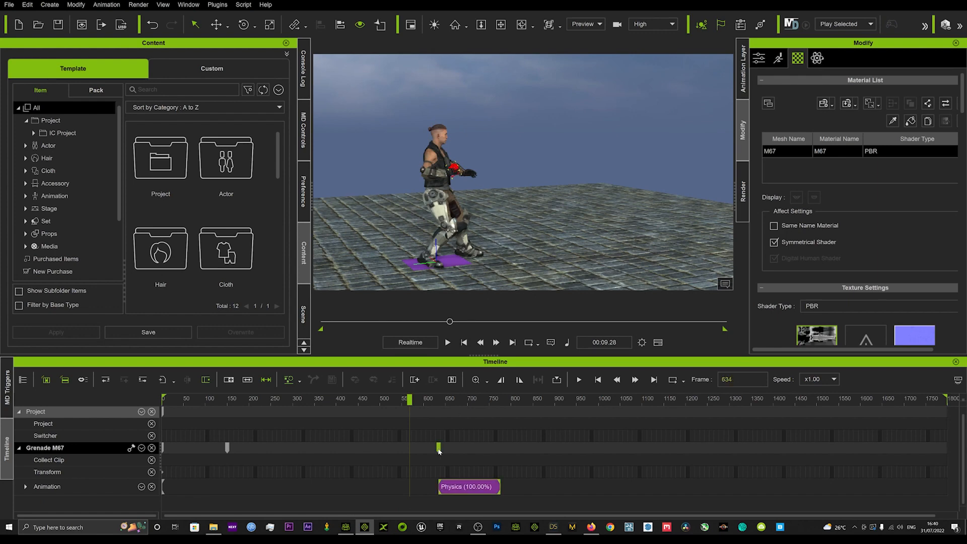
{"action": "left_click", "coordinate": [814, 59]}
{"action": "left_click", "coordinate": [884, 81]}
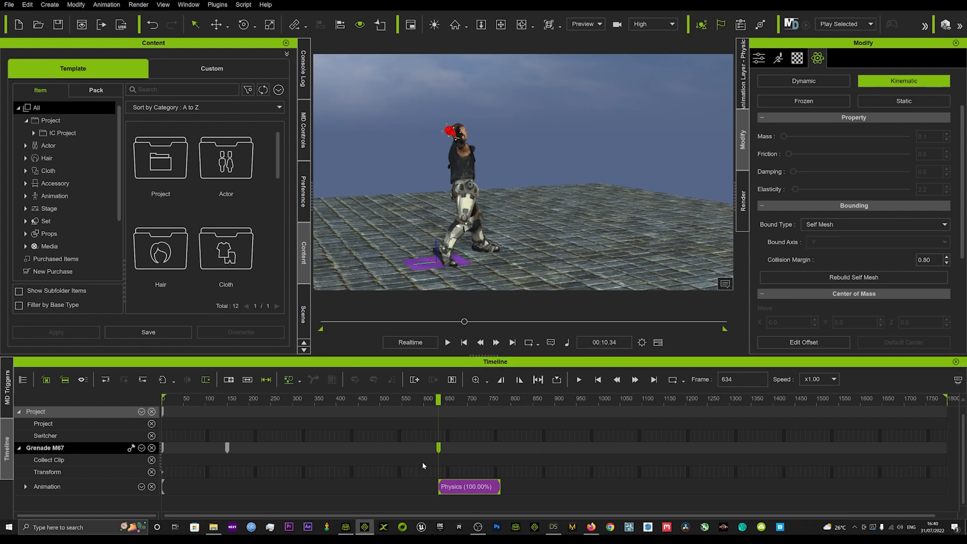
{"action": "key", "text": "Delete"}
{"action": "left_click_drag", "start_coordinate": [420, 396], "coordinate": [431, 398]}
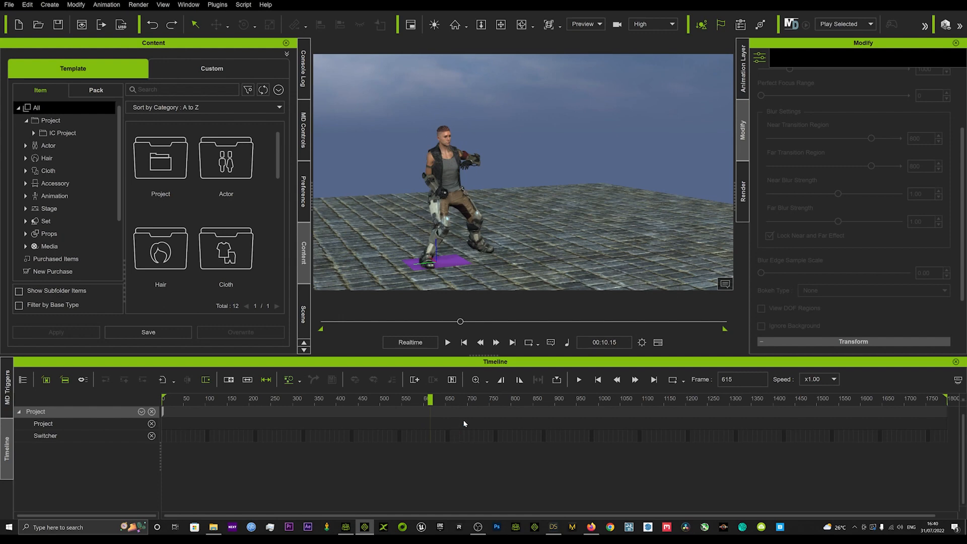
{"action": "key", "text": "ctrl+z"}
Reselect the grenade in the character's hand and delete its recorded physics clip from the animation track.
{"action": "left_click", "coordinate": [446, 193]}
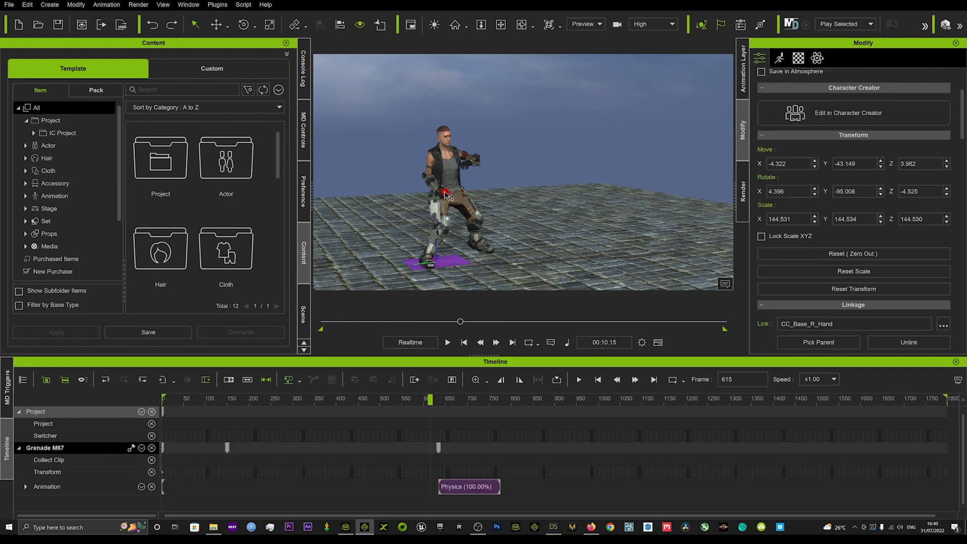
{"action": "left_click", "coordinate": [439, 448]}
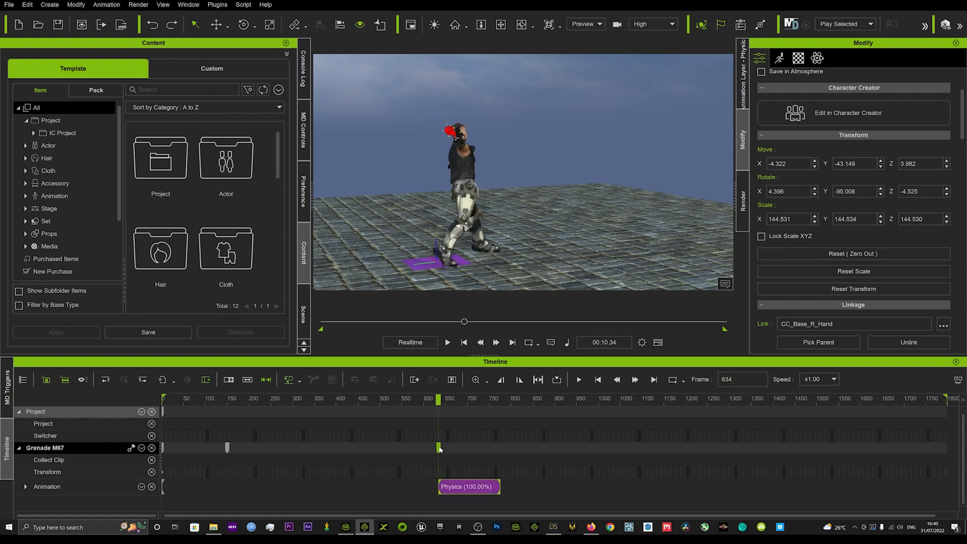
{"action": "left_click", "coordinate": [818, 59]}
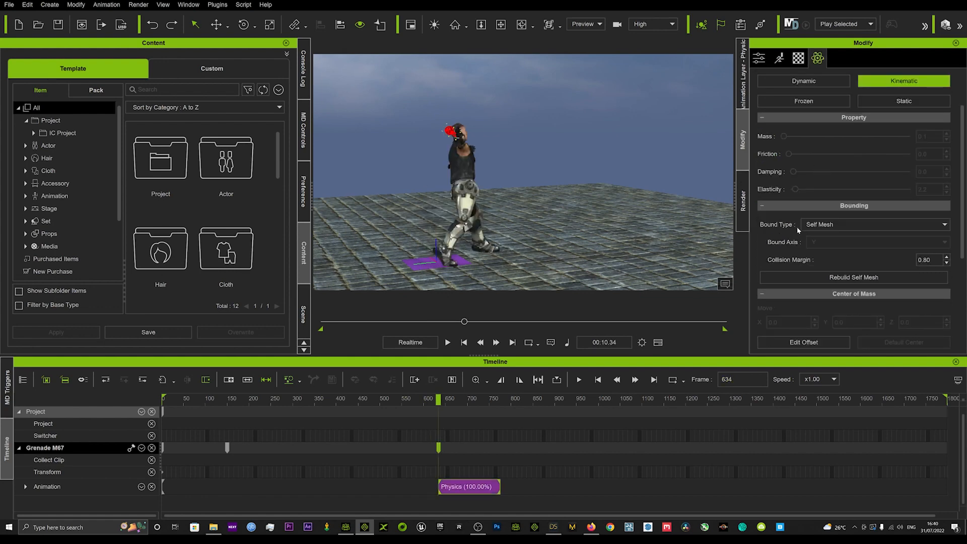
{"action": "left_click_drag", "start_coordinate": [465, 322], "coordinate": [466, 322]}
{"action": "left_click", "coordinate": [457, 398]}
{"action": "left_click_drag", "start_coordinate": [467, 487], "coordinate": [484, 487]}
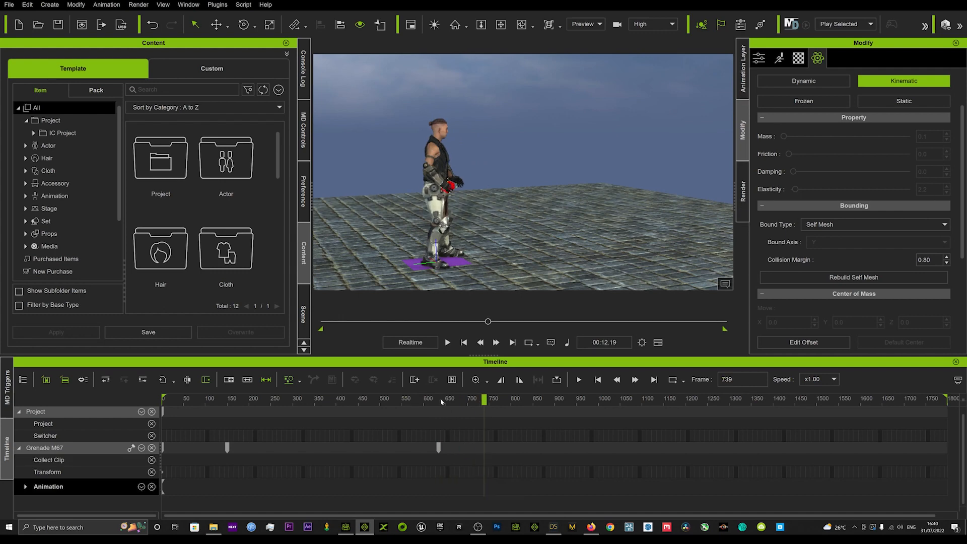
Scrub to frame 636, where the throwing arm is extended forward, and set the grenade's physics to Dynamic.
{"action": "left_click", "coordinate": [427, 399]}
{"action": "left_click_drag", "start_coordinate": [427, 401], "coordinate": [441, 401]}
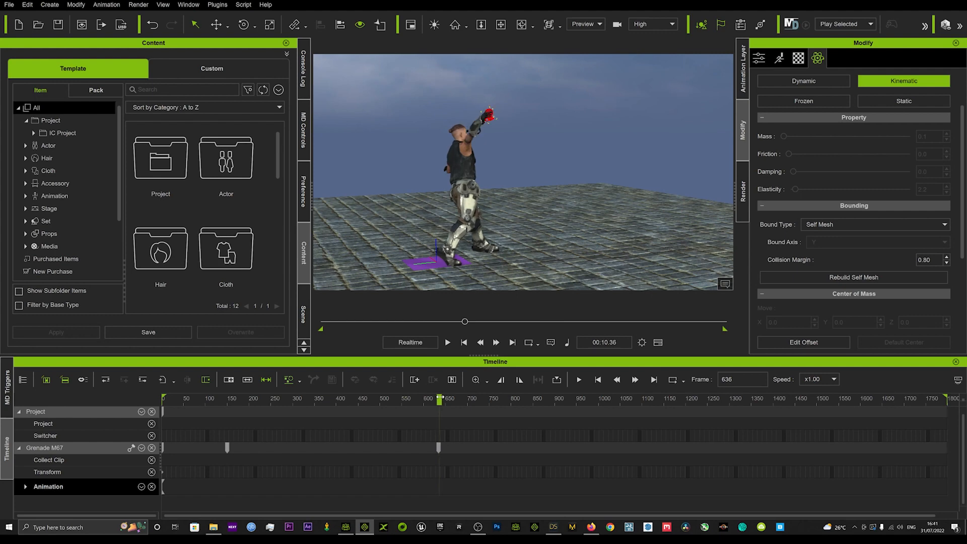
{"action": "left_click", "coordinate": [815, 85]}
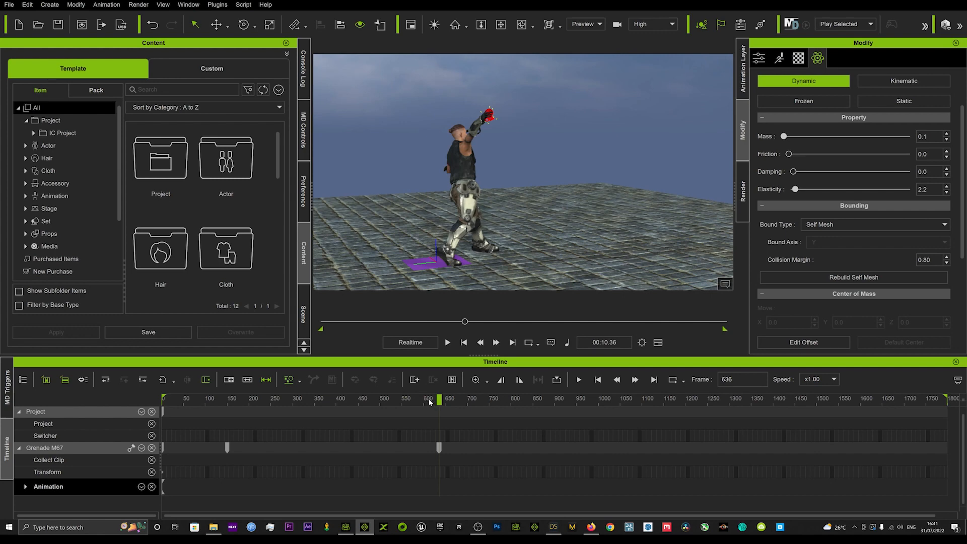
Play the throwing motion from shortly before the release to simulate the grenade leaving the hand at frame 636.
{"action": "left_click_drag", "start_coordinate": [429, 400], "coordinate": [388, 400]}
{"action": "key", "text": "space"}
{"action": "scroll", "coordinate": [506, 187], "scroll_direction": "down", "scroll_amount": 1}
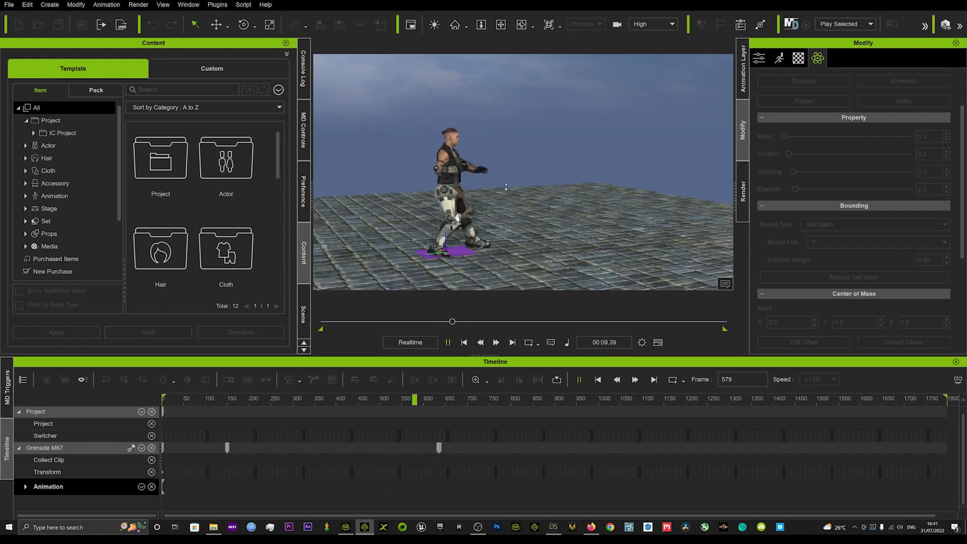
{"action": "scroll", "coordinate": [506, 187], "scroll_direction": "down", "scroll_amount": 3}
{"action": "middle_click_drag", "start_coordinate": [536, 198], "coordinate": [420, 228]}
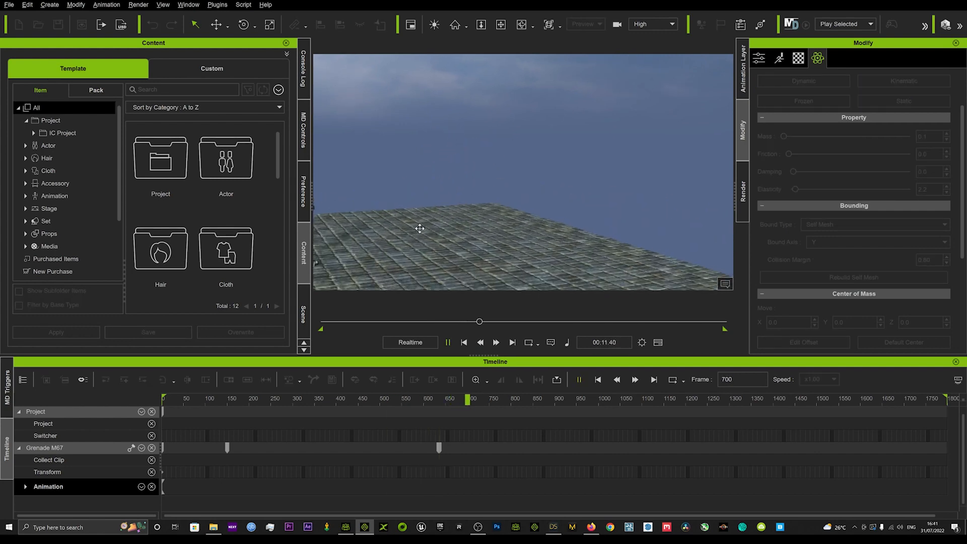
{"action": "key", "text": "space"}
Replay the throw from frame 334 through frame 871 to extend the grenade's recorded physics clip.
{"action": "left_click", "coordinate": [397, 321]}
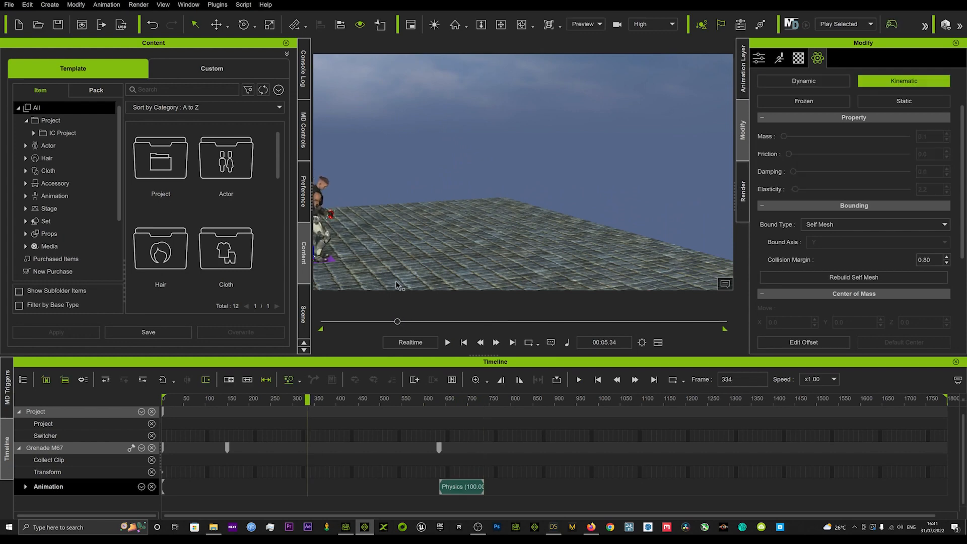
{"action": "middle_click_drag", "start_coordinate": [396, 262], "coordinate": [516, 239]}
{"action": "key", "text": "space"}
{"action": "right_click_drag", "start_coordinate": [516, 232], "coordinate": [583, 217]}
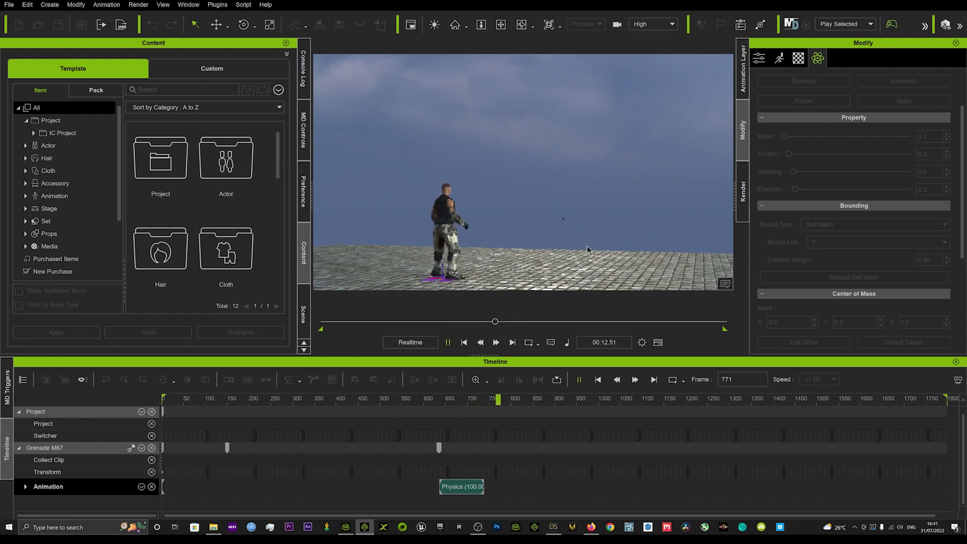
{"action": "key", "text": "space"}
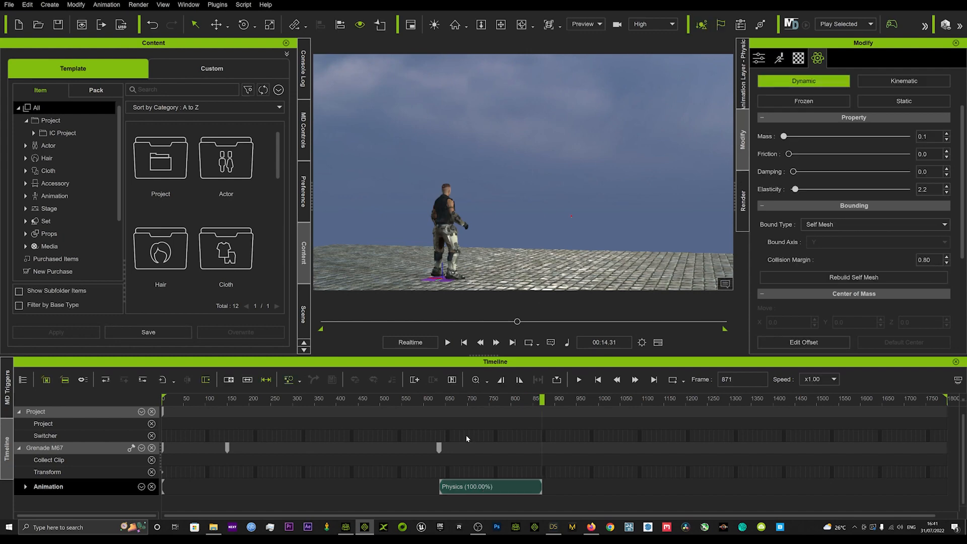
Replay the animation from frame 275 in a closer view to check the pickup, the throw and the grenade's flight.
{"action": "left_click", "coordinate": [417, 321]}
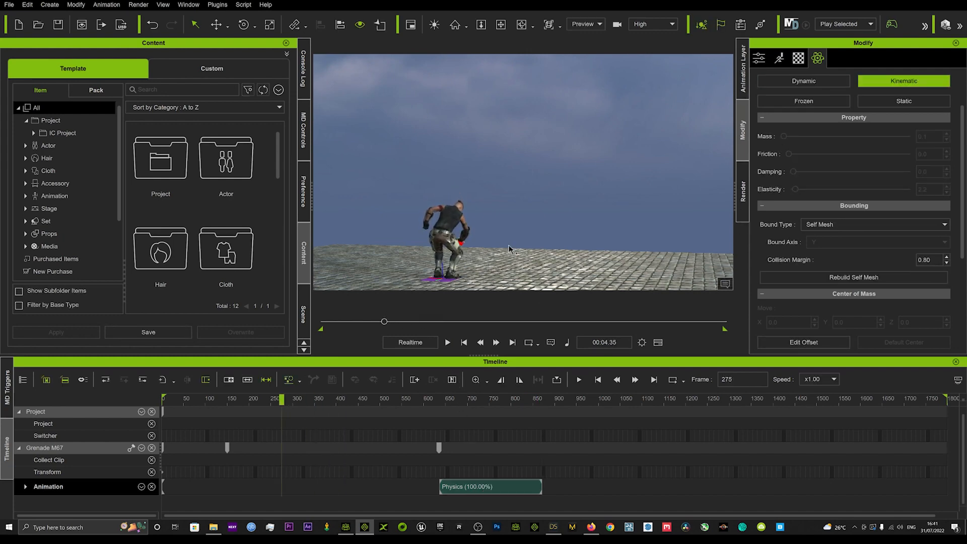
{"action": "scroll", "coordinate": [477, 251], "scroll_direction": "up", "scroll_amount": 3}
{"action": "middle_click_drag", "start_coordinate": [478, 251], "coordinate": [570, 234]}
{"action": "key", "text": "space"}
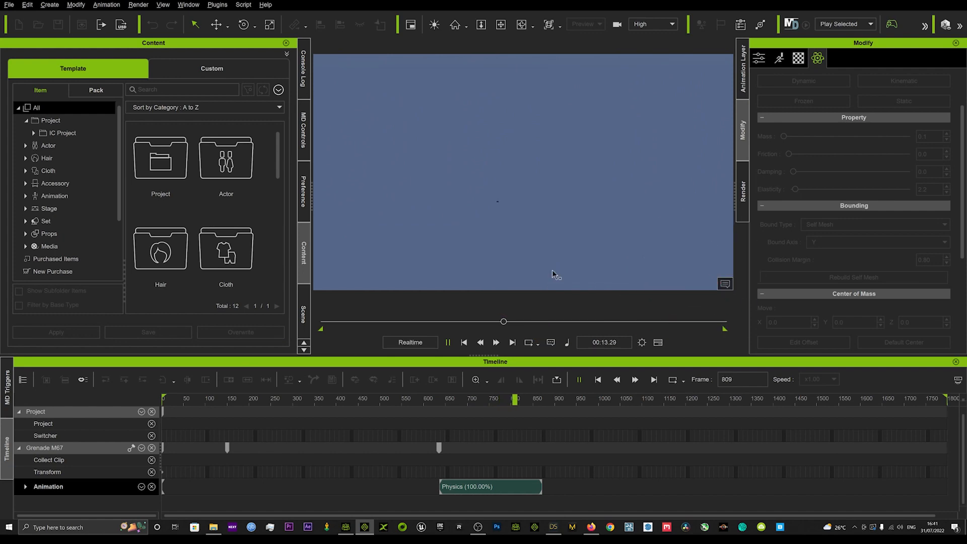
{"action": "middle_click_drag", "start_coordinate": [528, 249], "coordinate": [556, 212]}
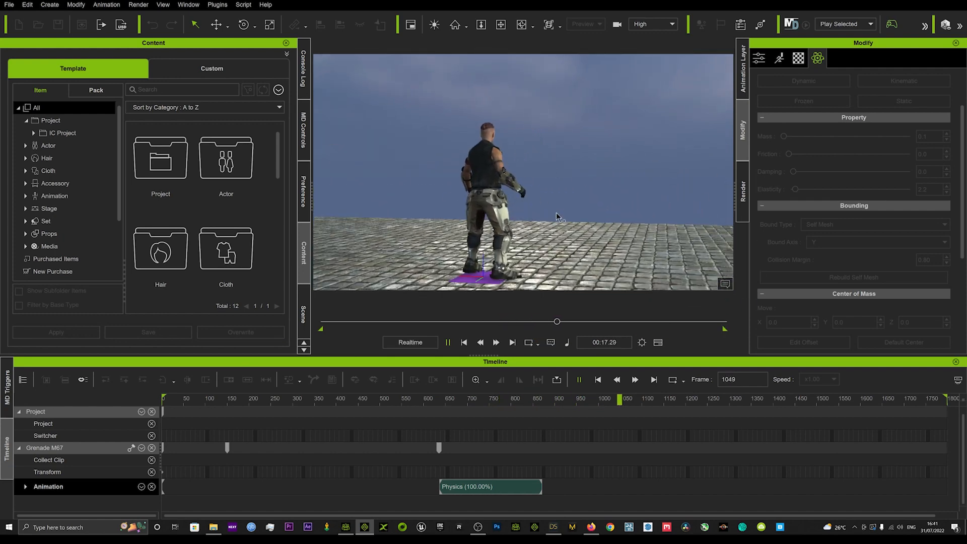